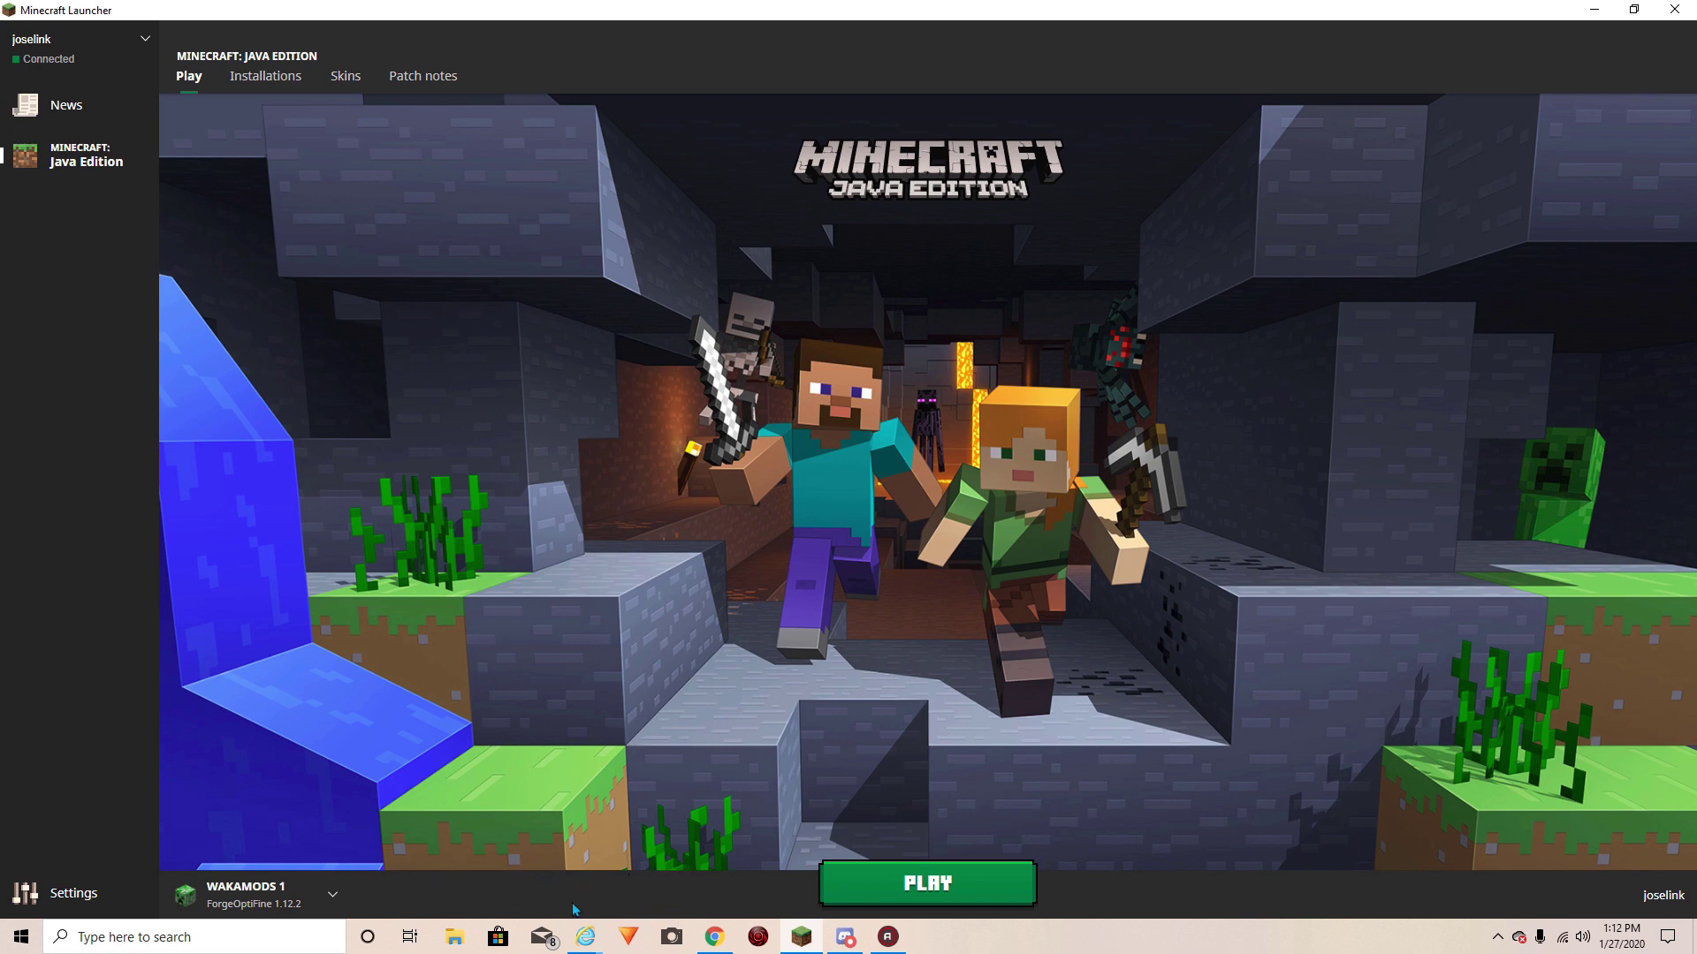
click(321, 894)
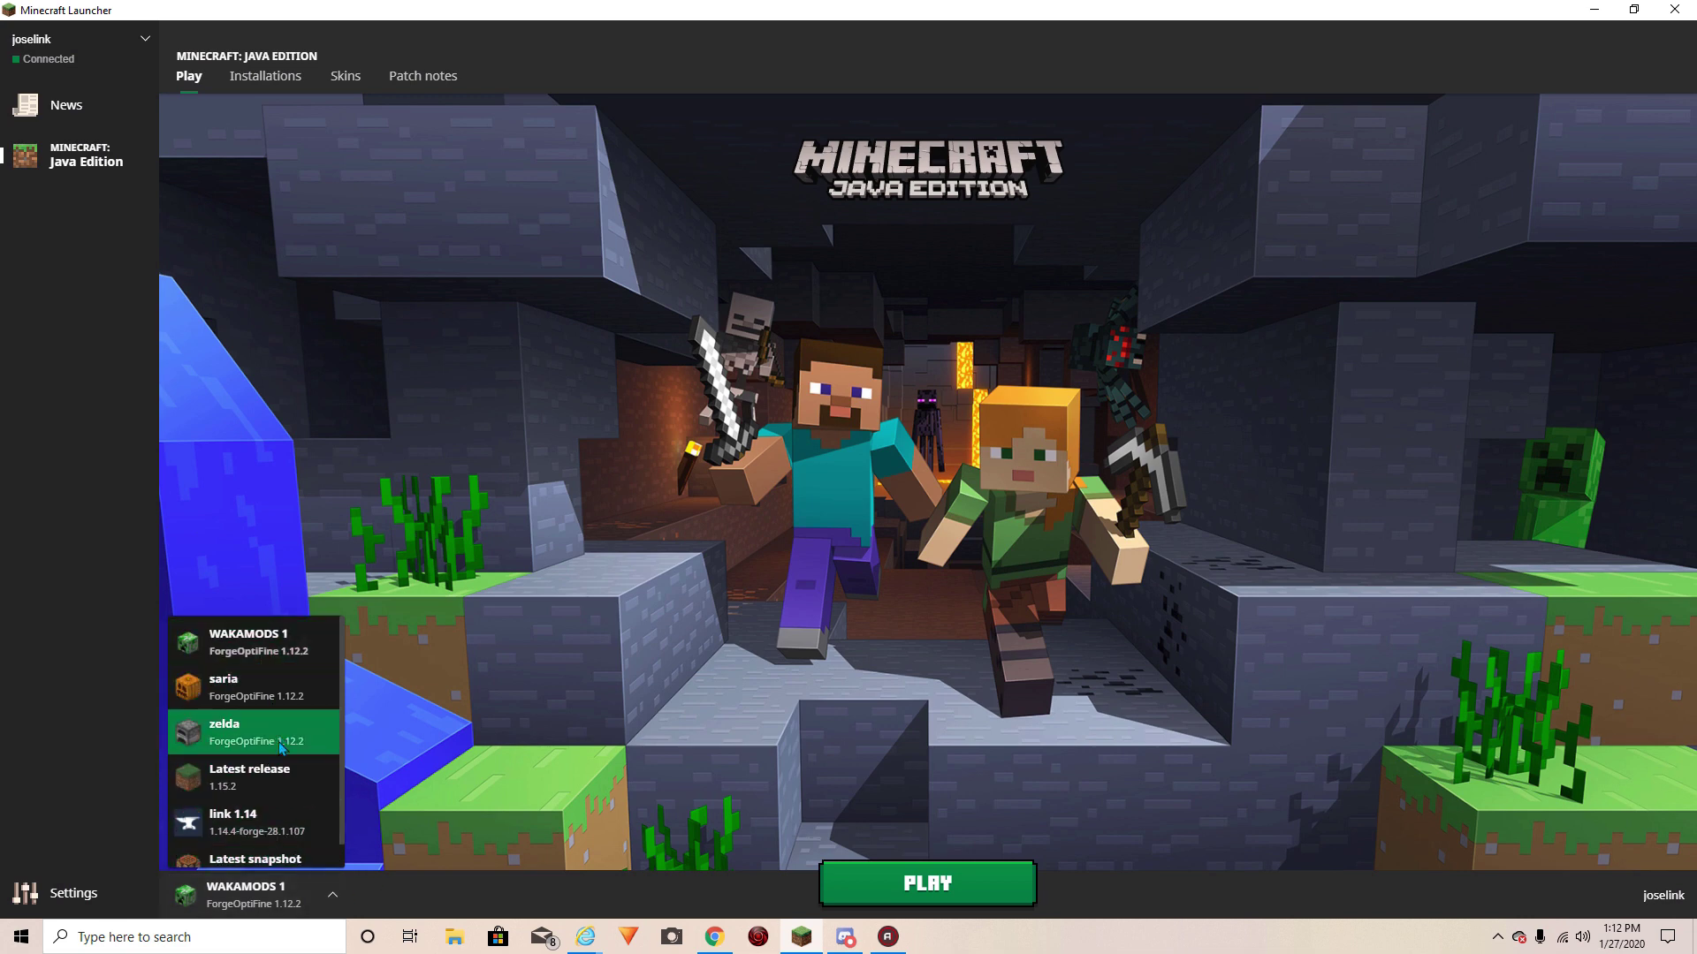
click(435, 710)
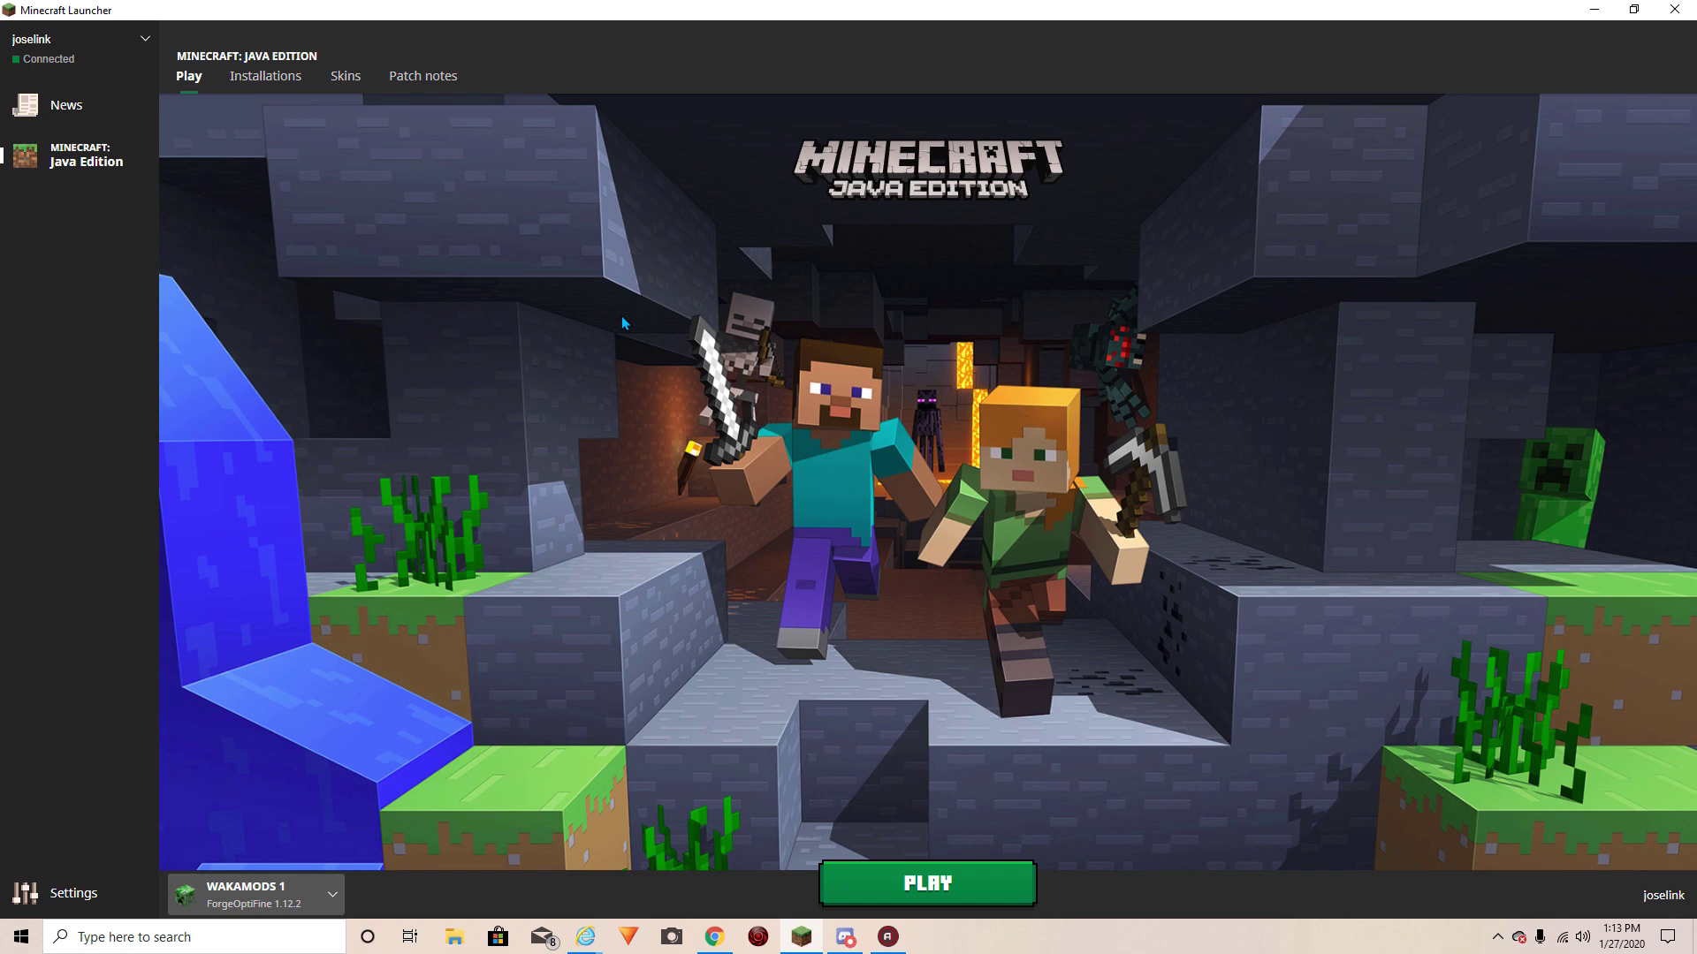
Start a new Minecraft Java Edition installation and name it "tutorial"
click(262, 81)
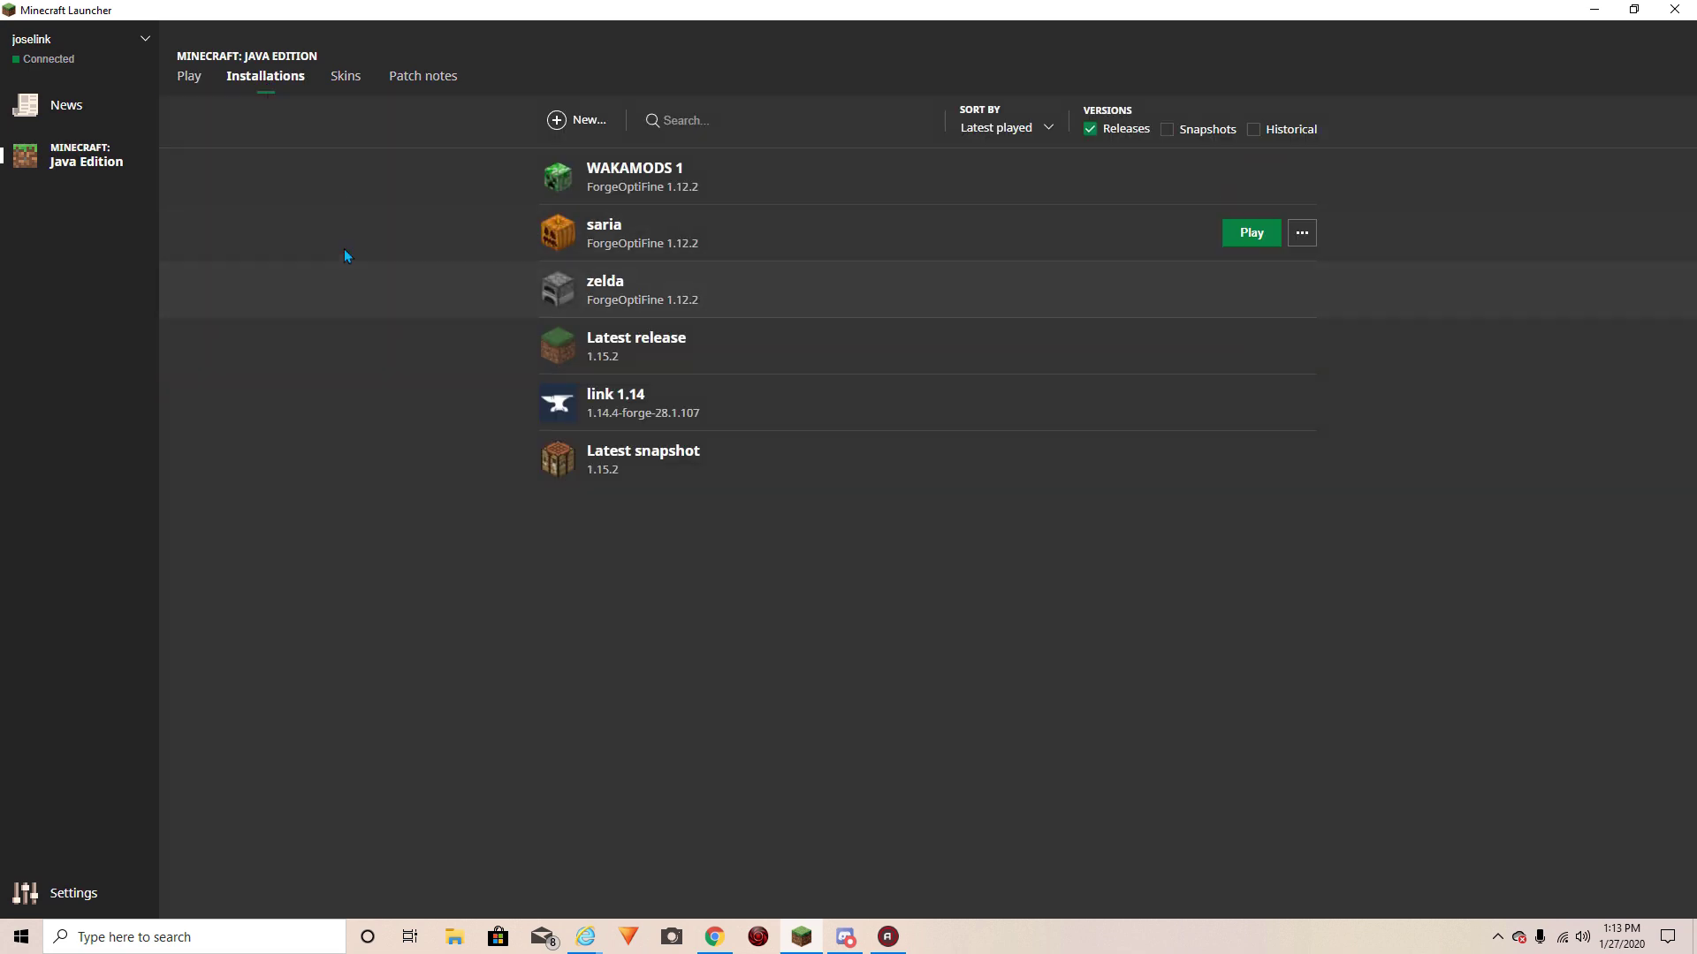
click(566, 122)
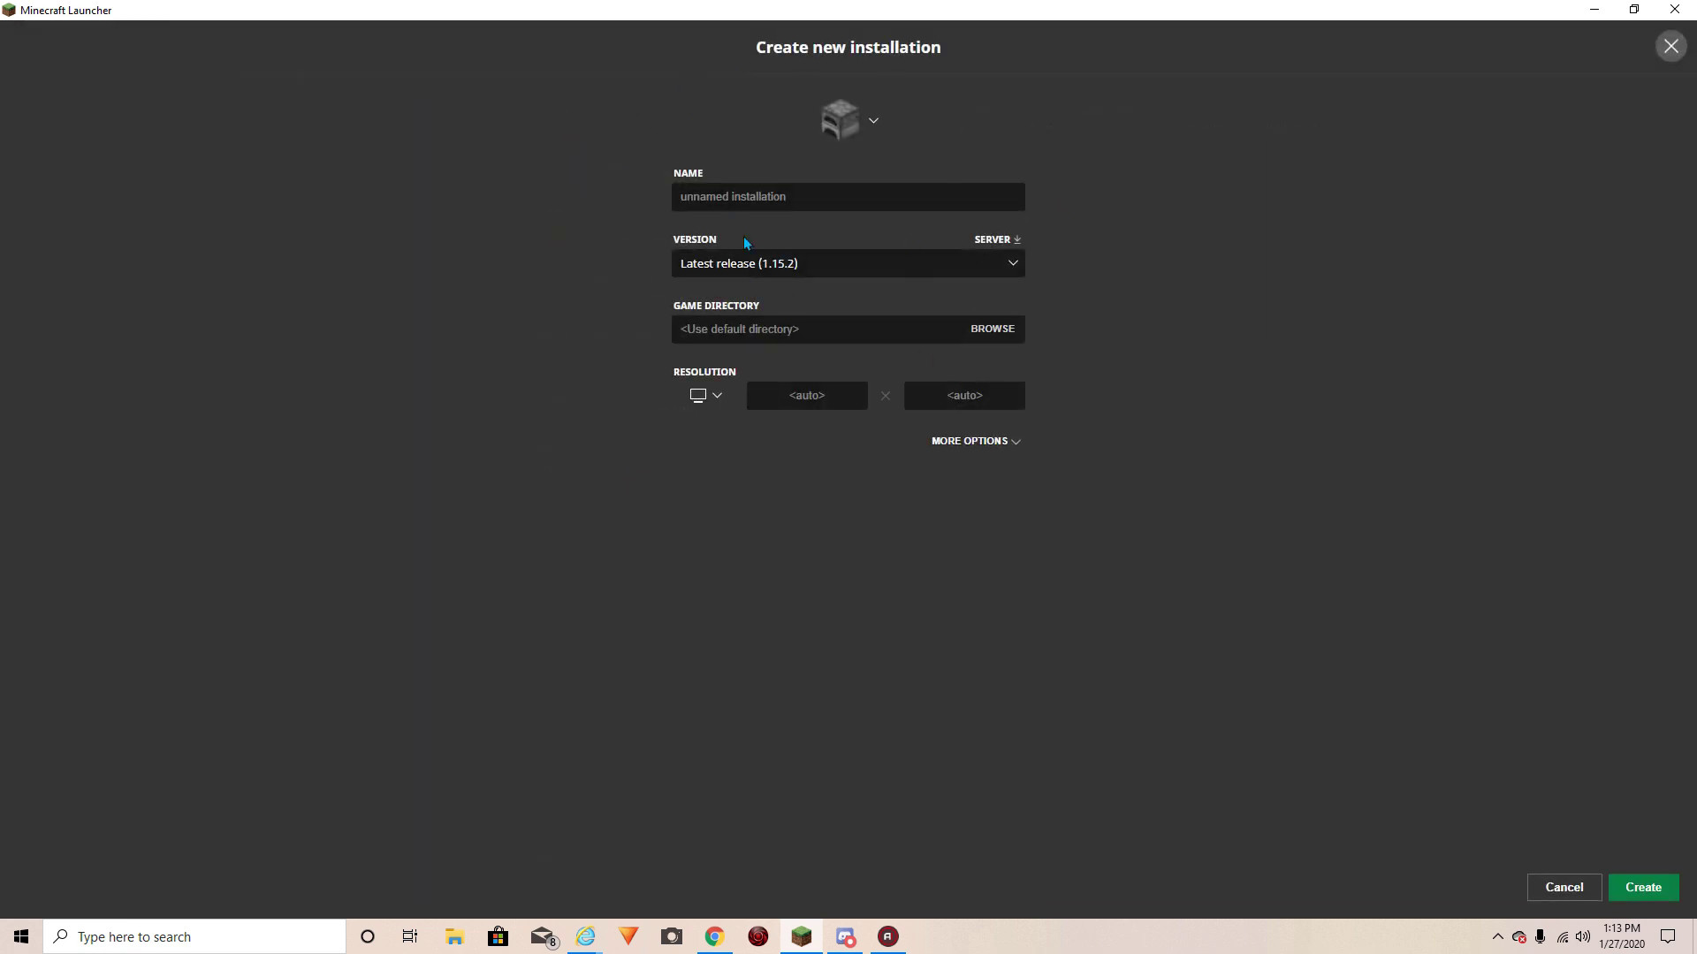
click(787, 197)
text(link)
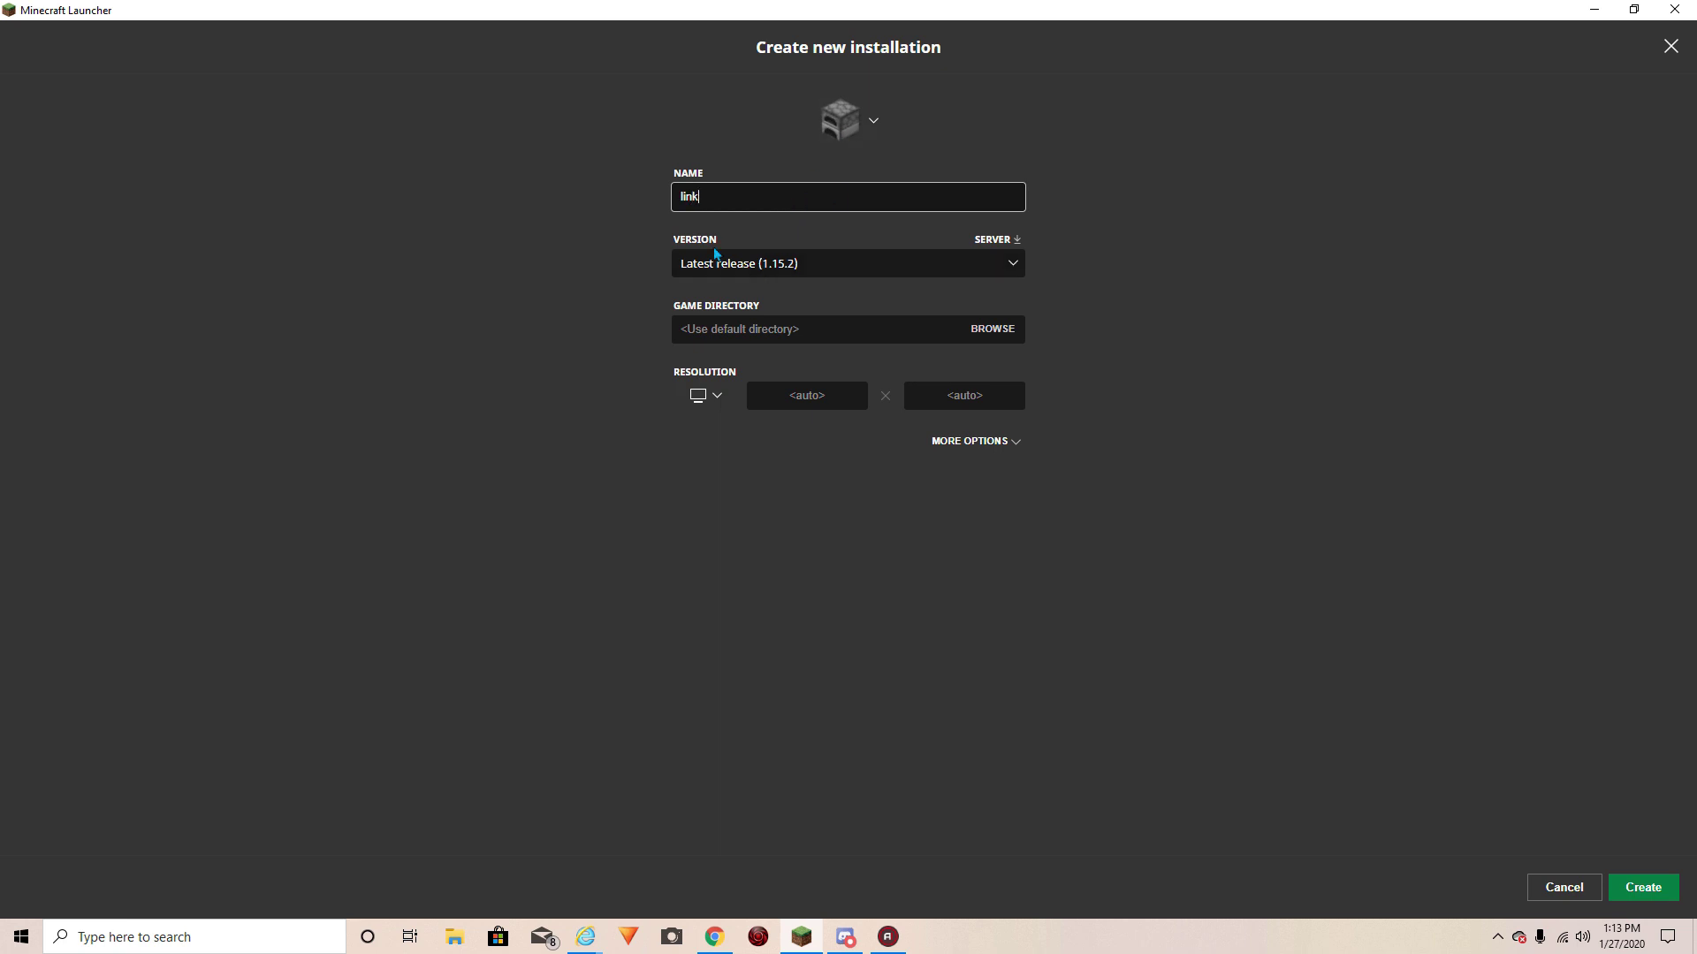
key(BackSpace)
key(BackSpace)
key(BackSpace)
key(BackSpace)
text(tutorial)
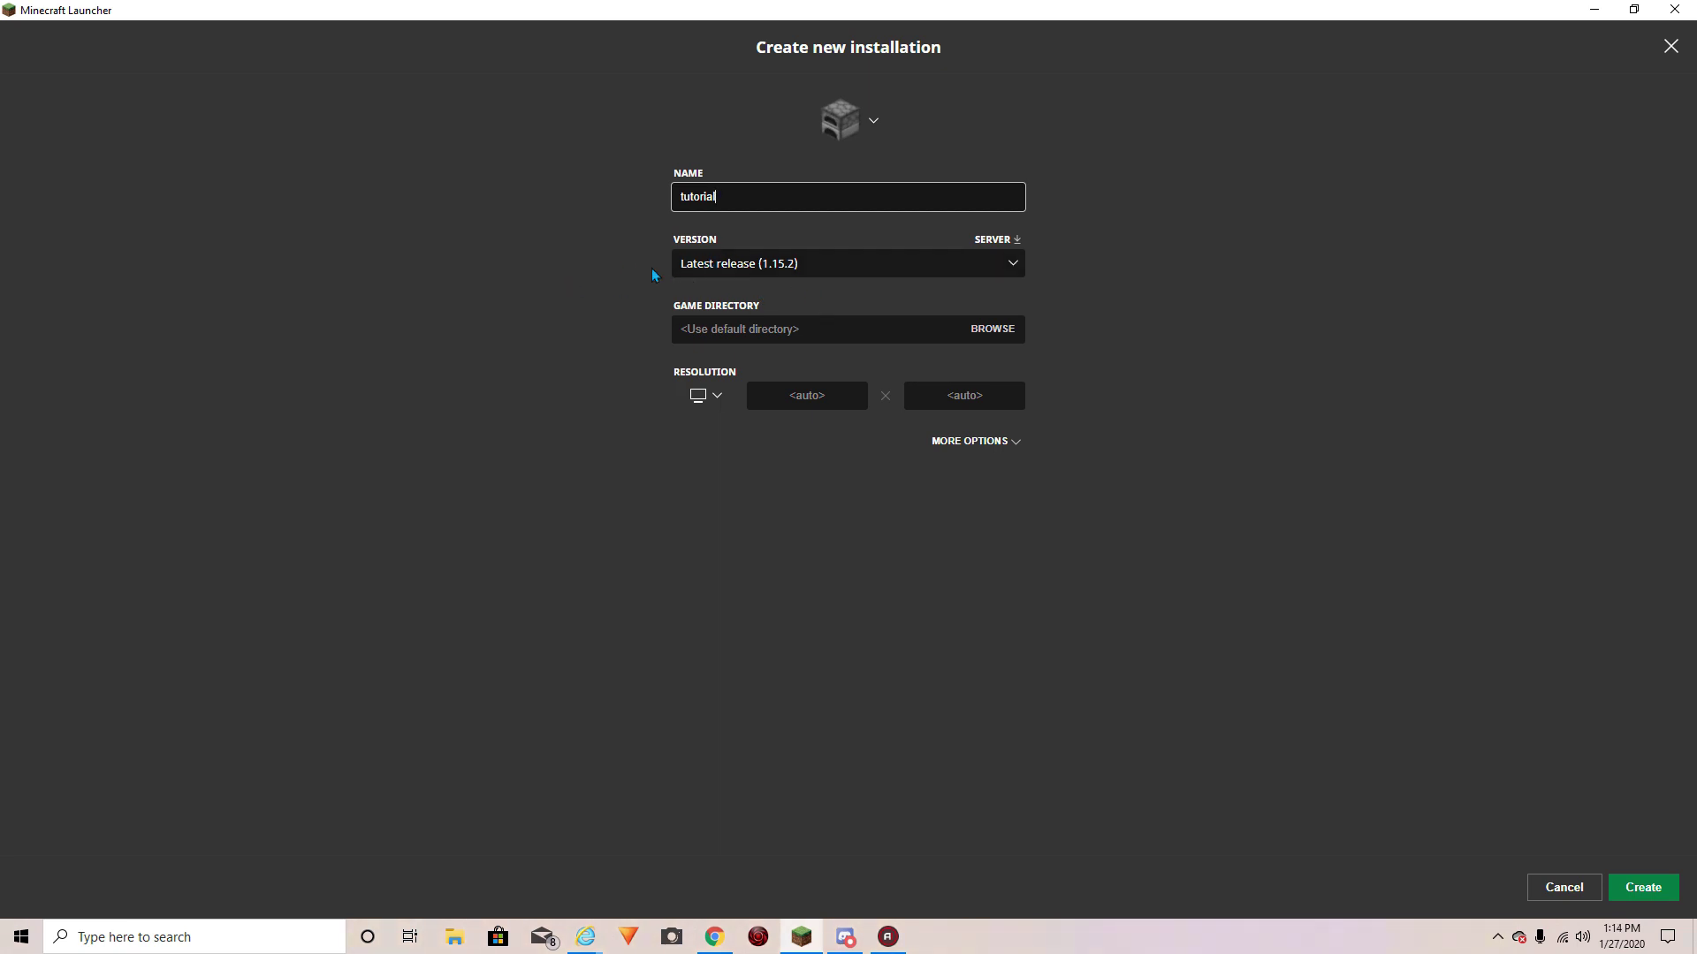
click(638, 231)
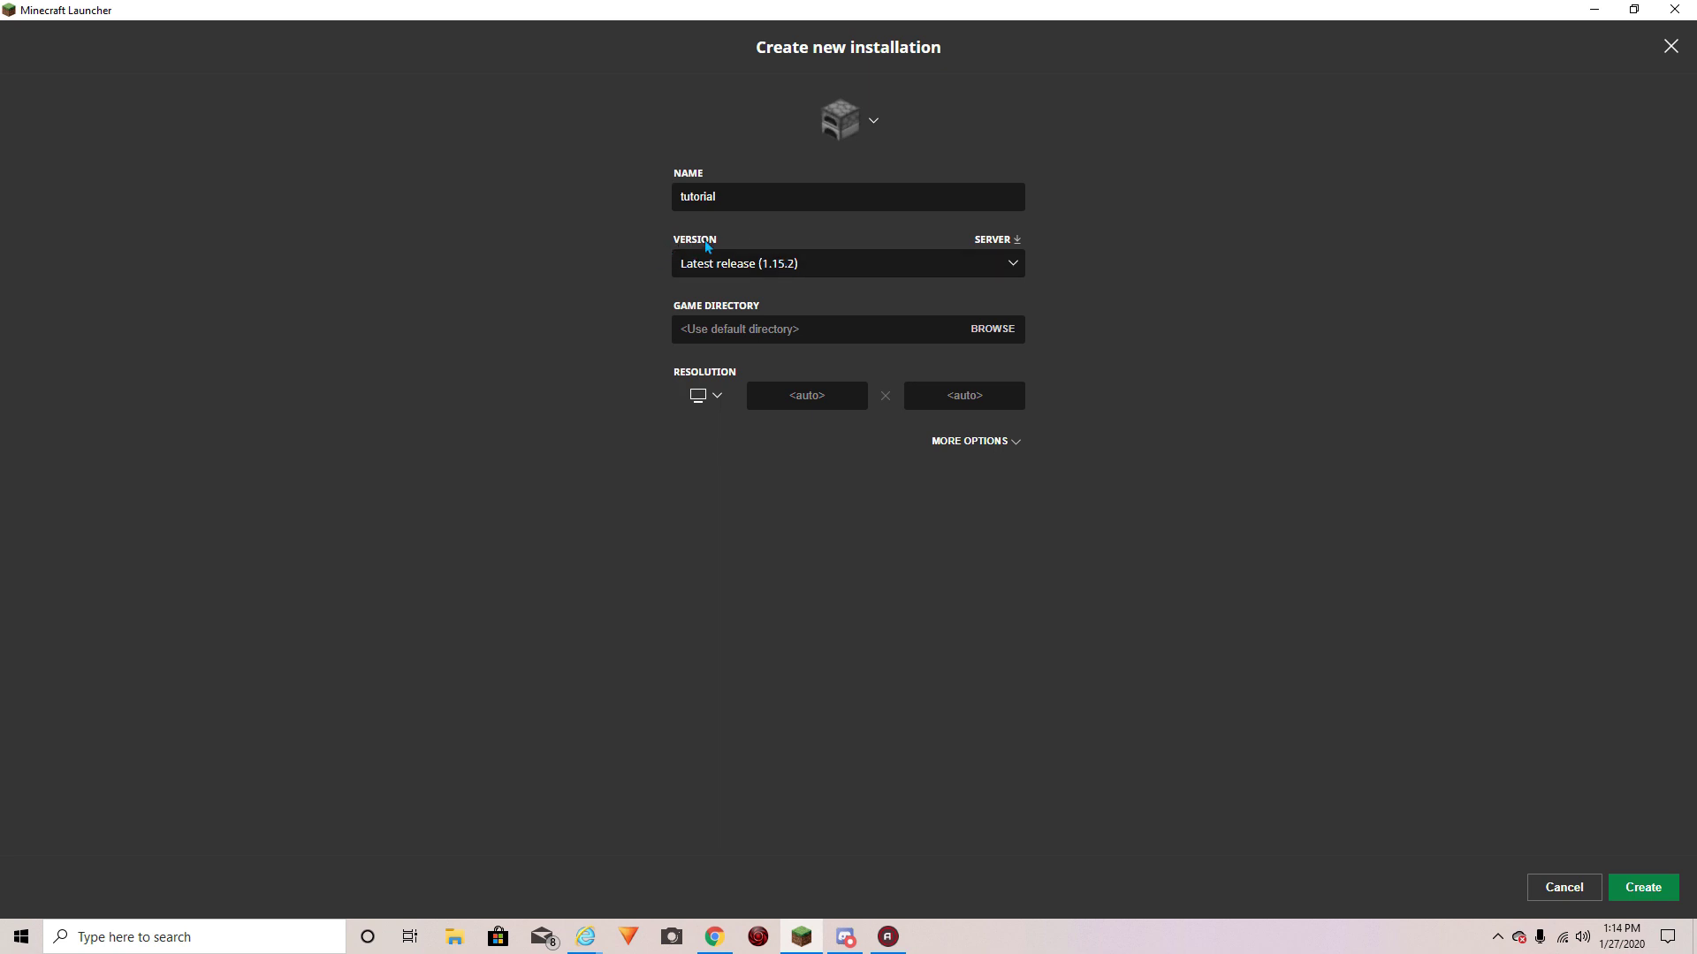
Set the installation's version to modified ForgeOptiFine 1.12.2 and its resolution to 1920x1080
click(1006, 271)
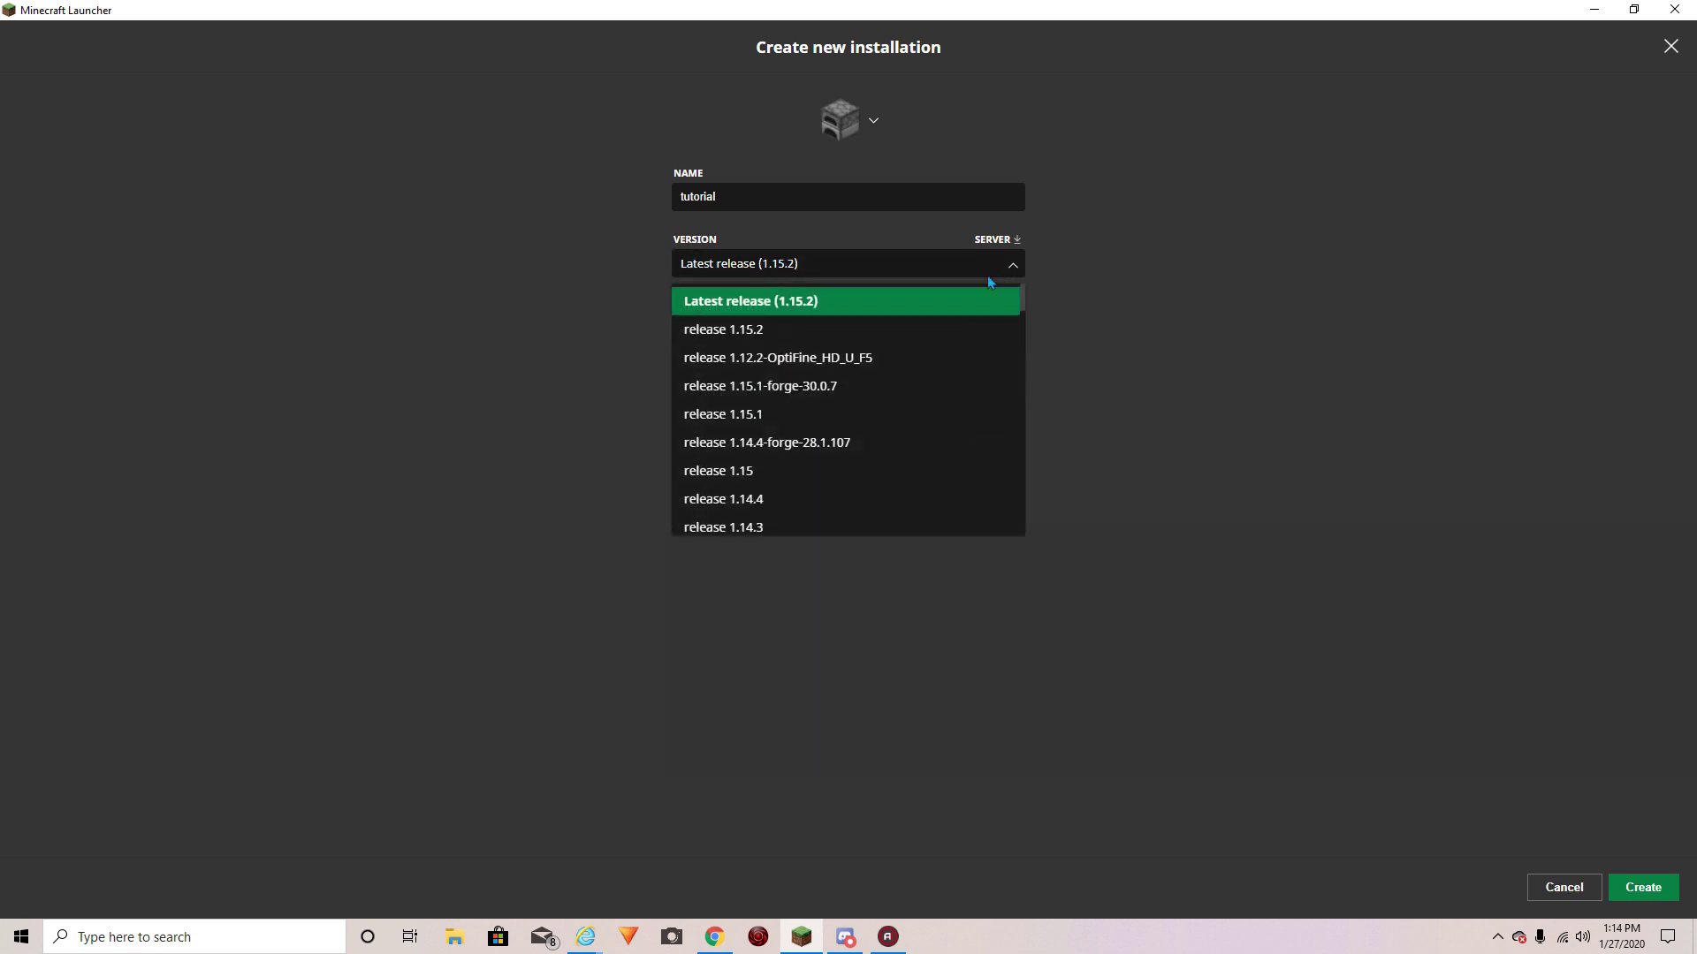
scroll(833, 383, down, 1)
scroll(750, 362, up, 1)
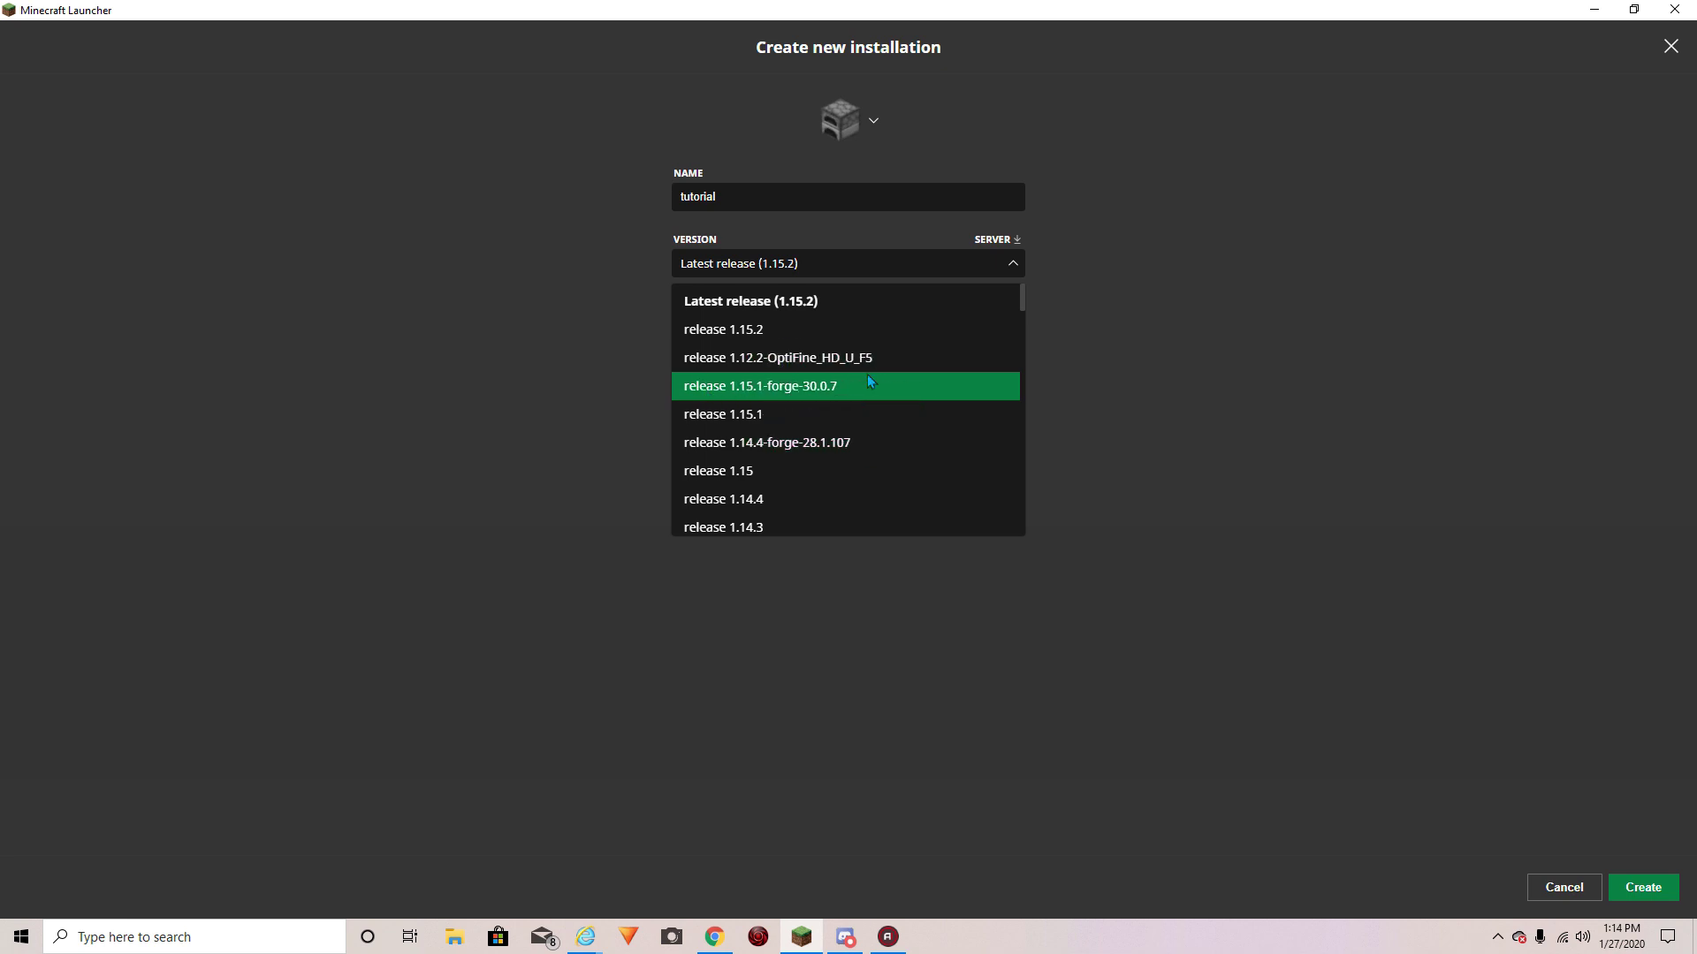
scroll(803, 386, down, 3)
scroll(802, 406, down, 5)
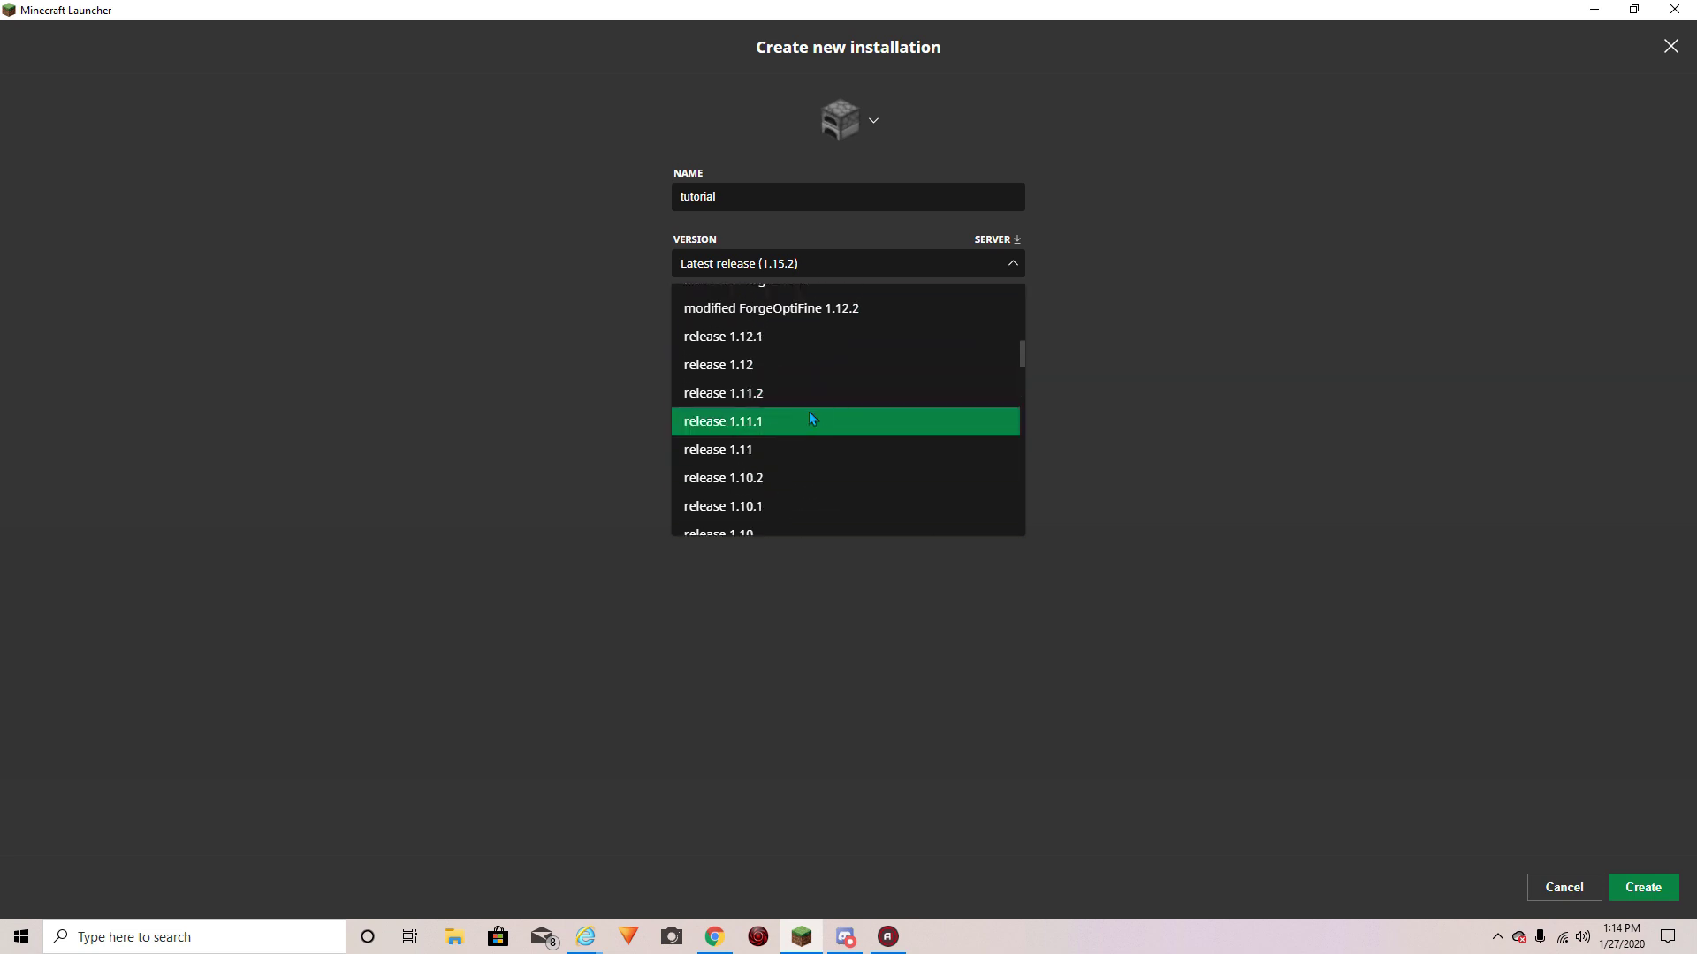
scroll(797, 406, up, 2)
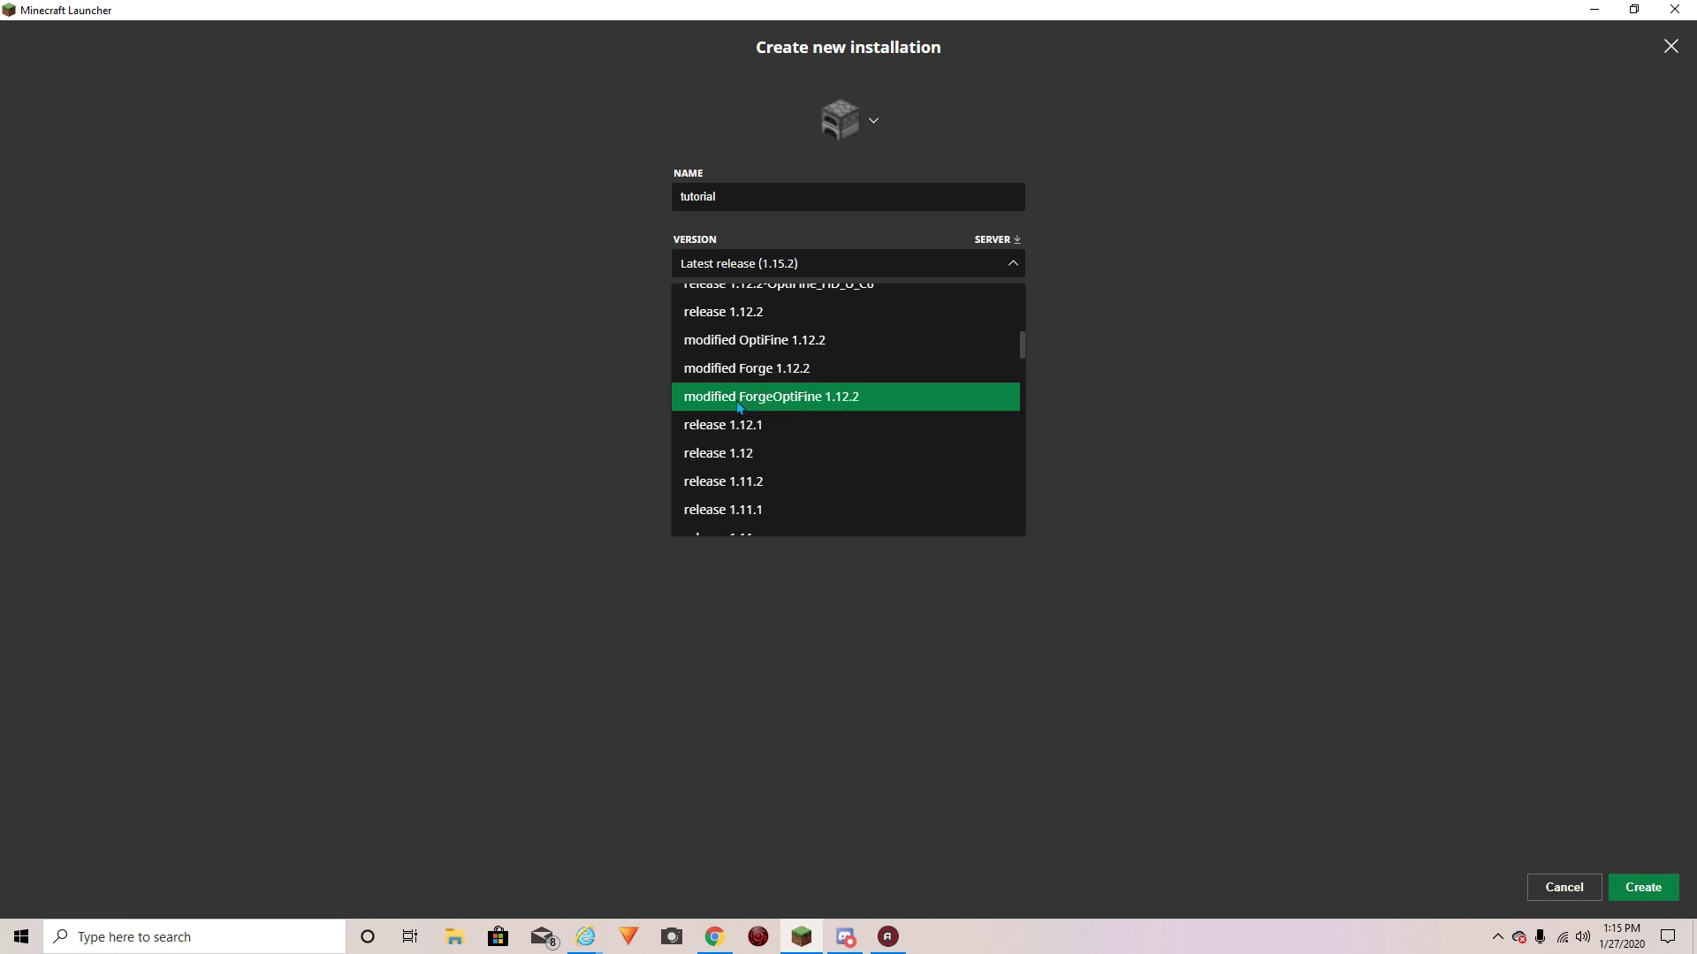
click(783, 405)
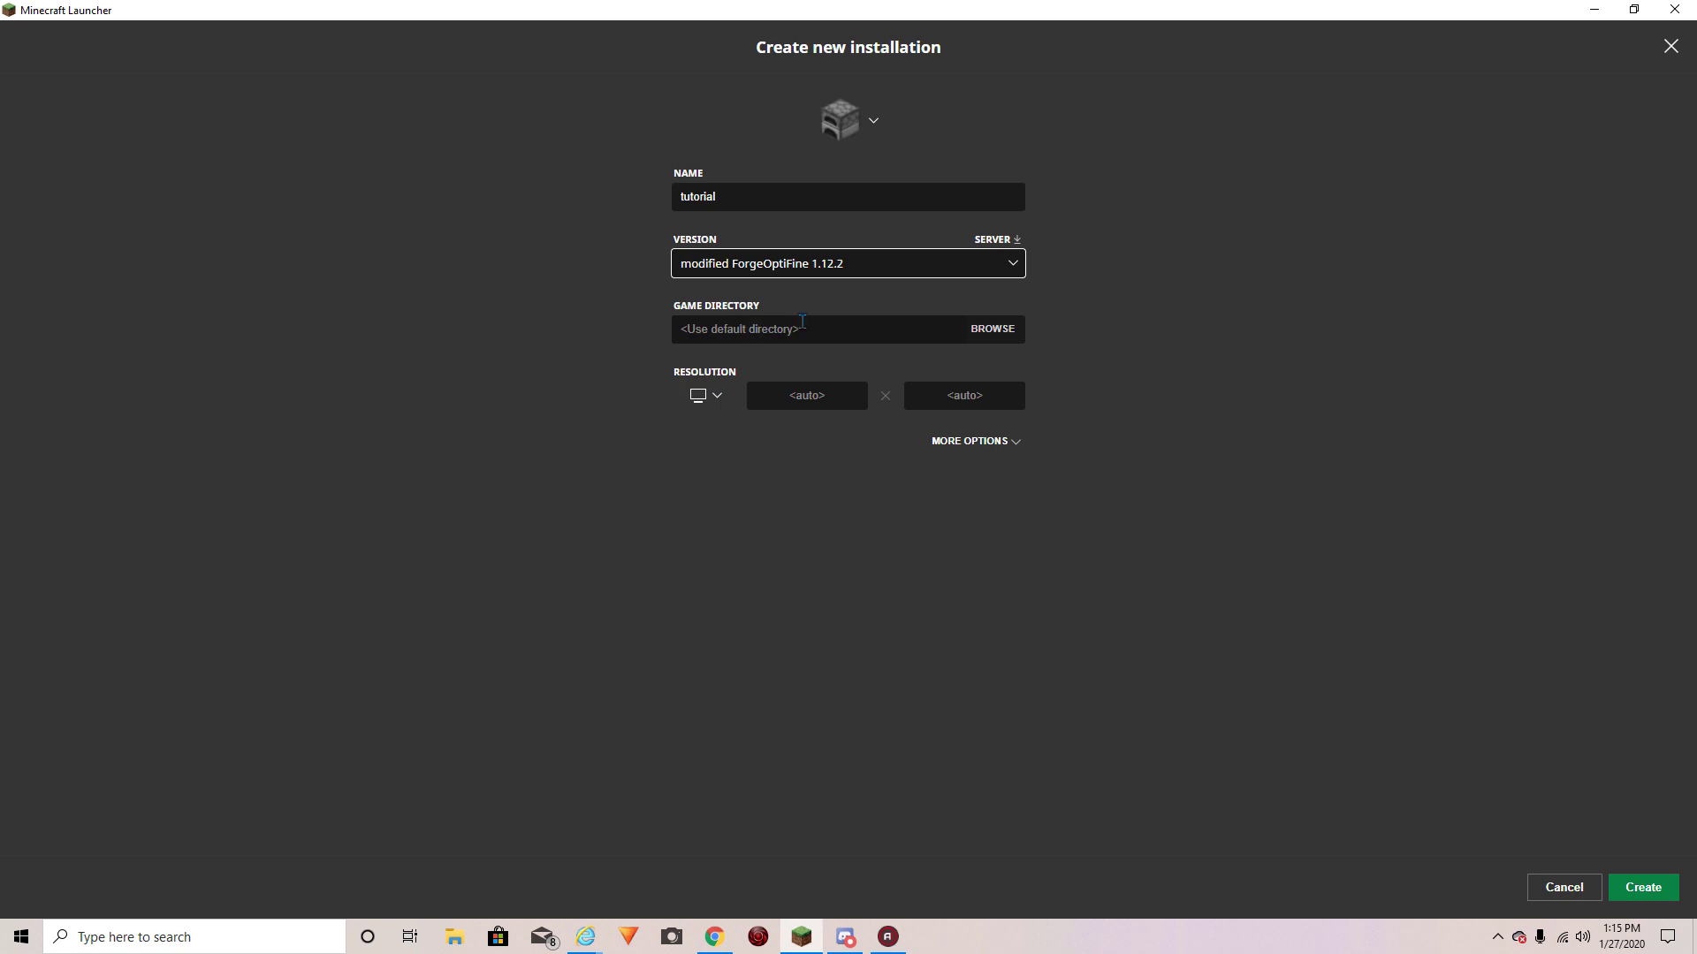
click(715, 399)
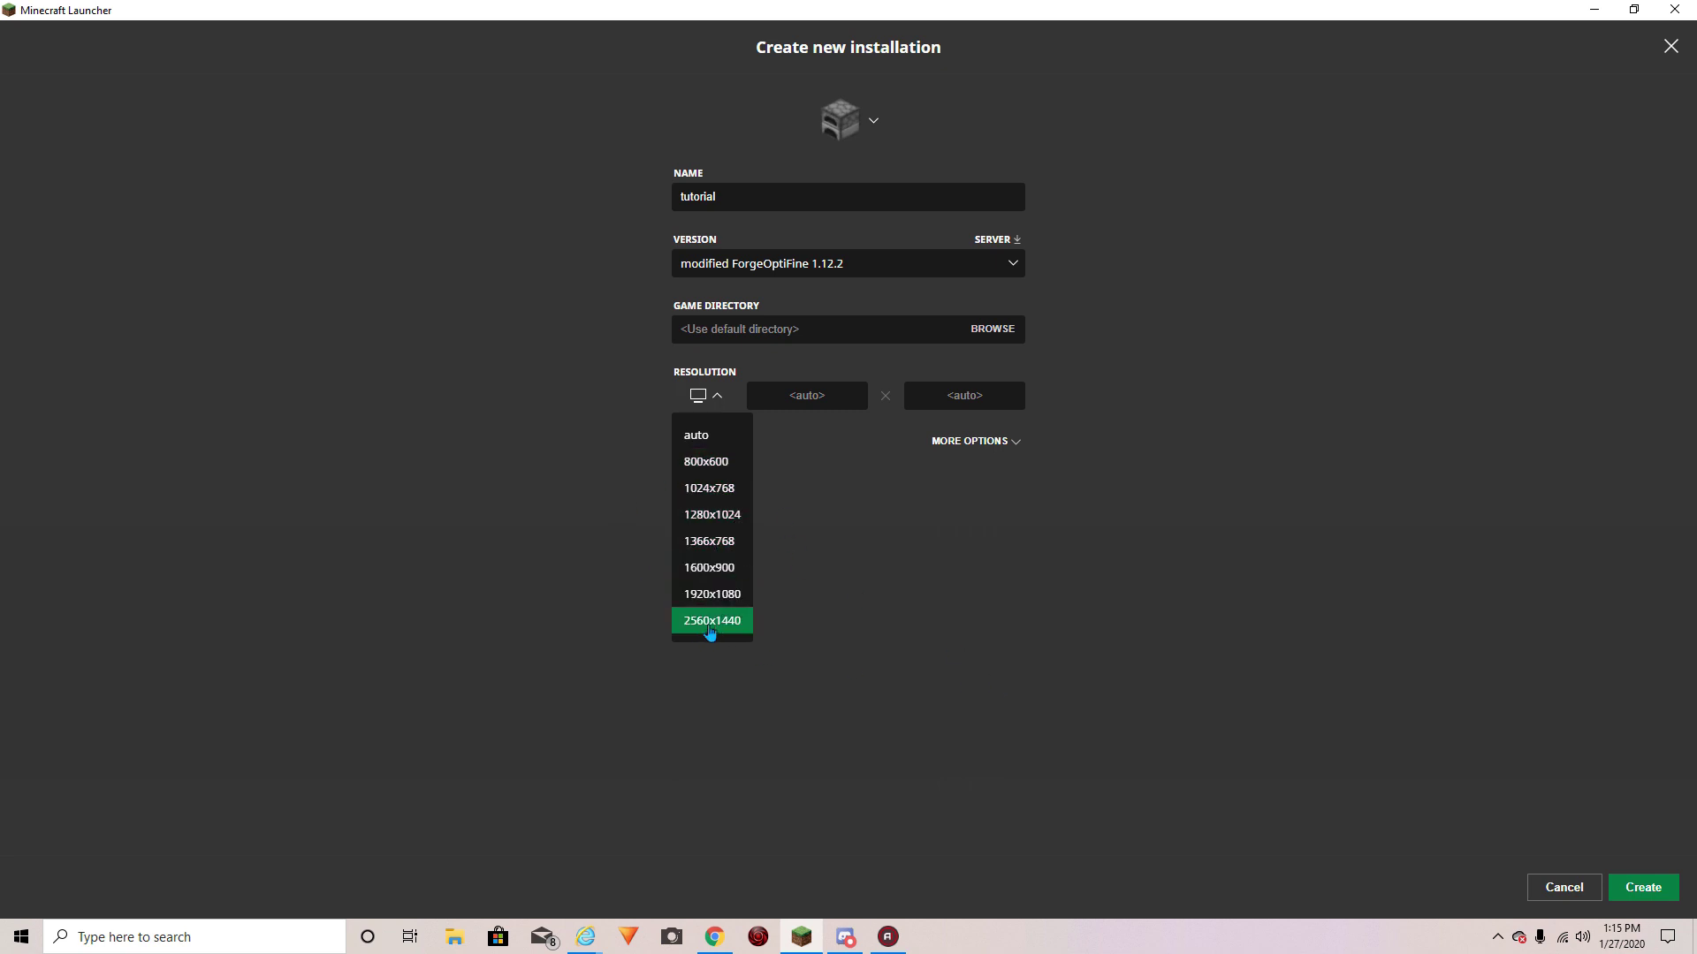
click(712, 593)
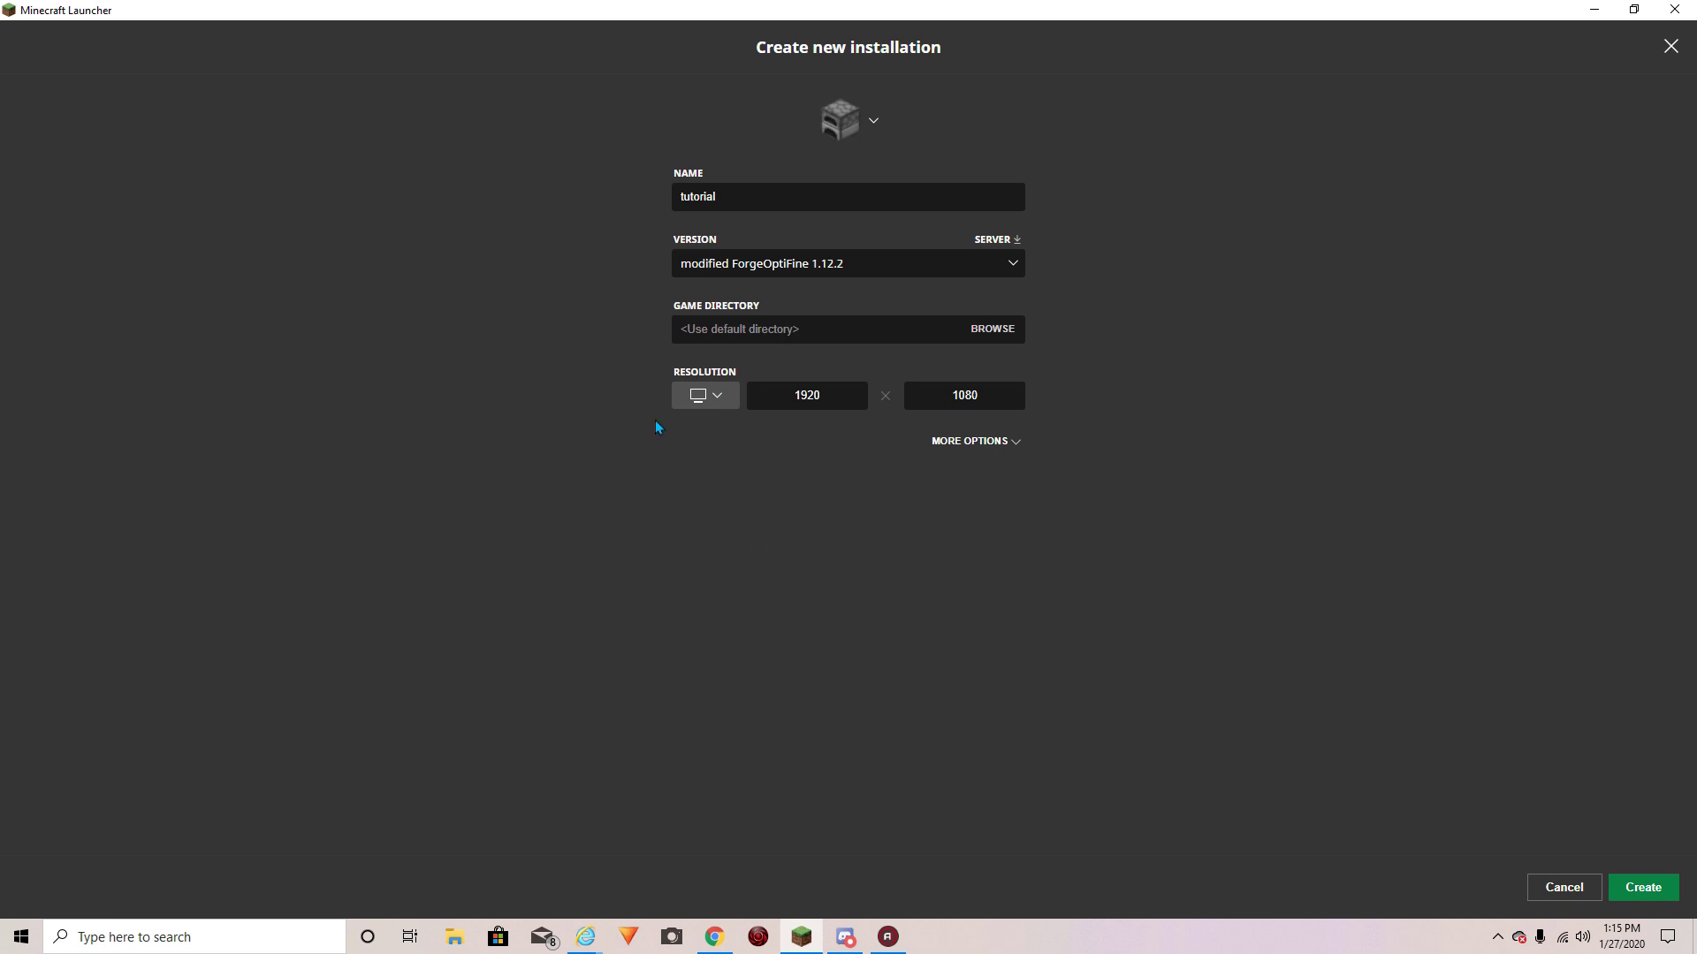
Change the maximum memory in the installation's JVM arguments to 6 GB (-Xmx6G)
click(1014, 445)
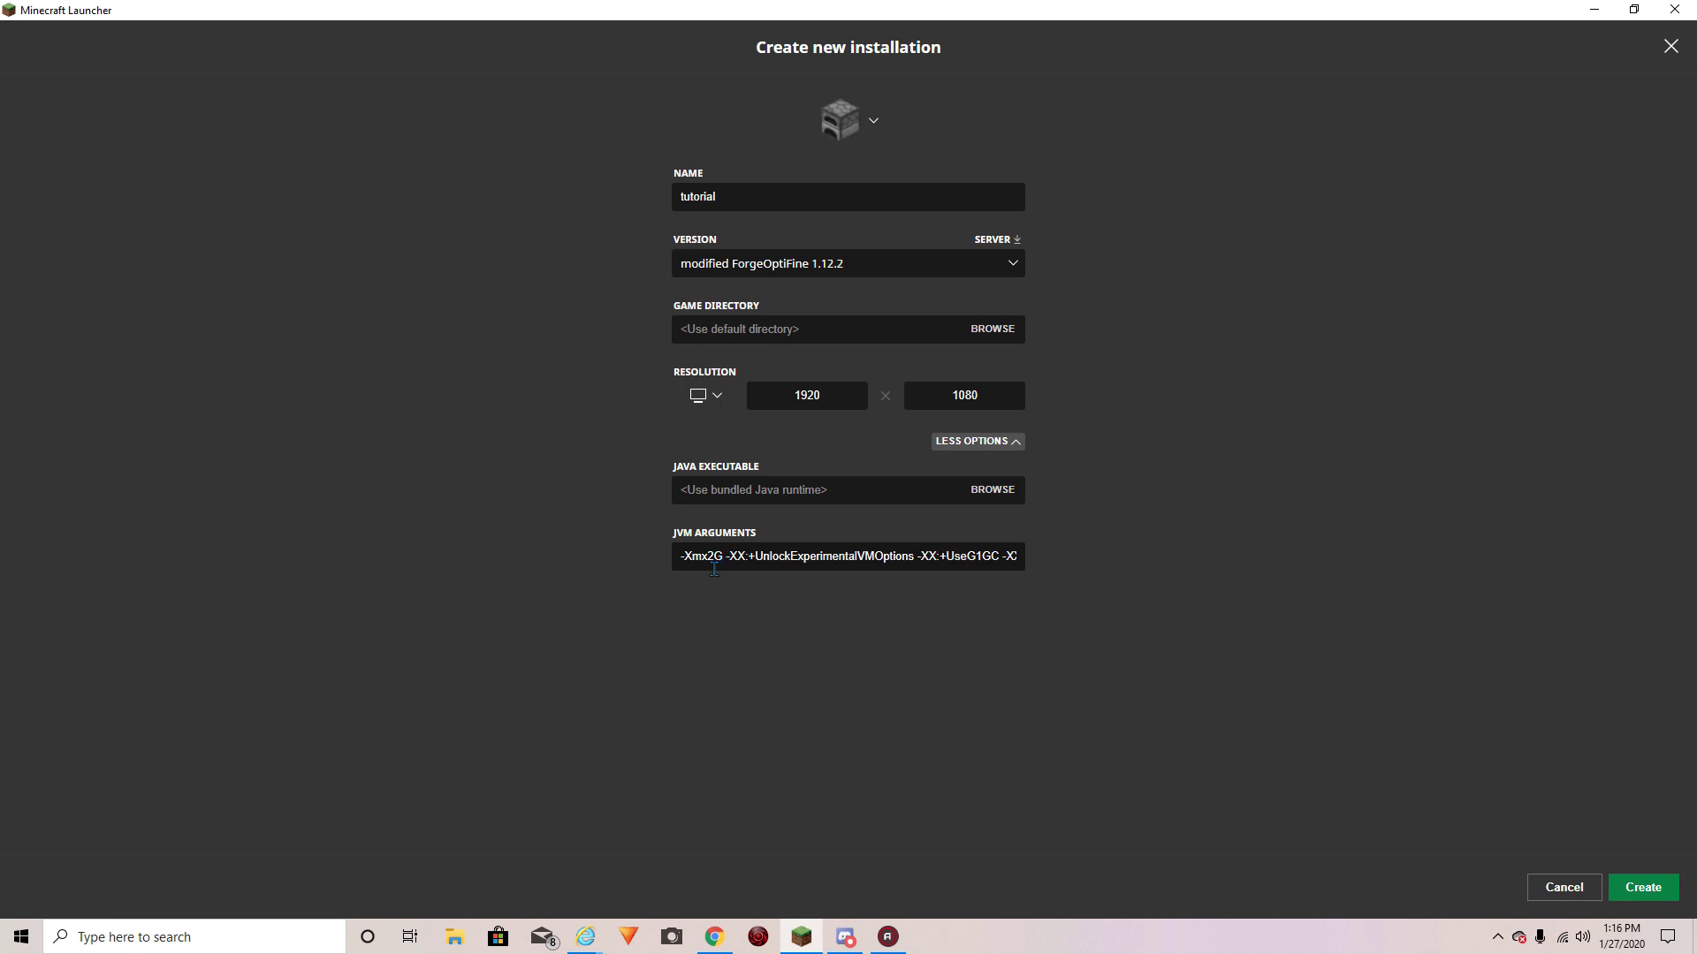
click(714, 565)
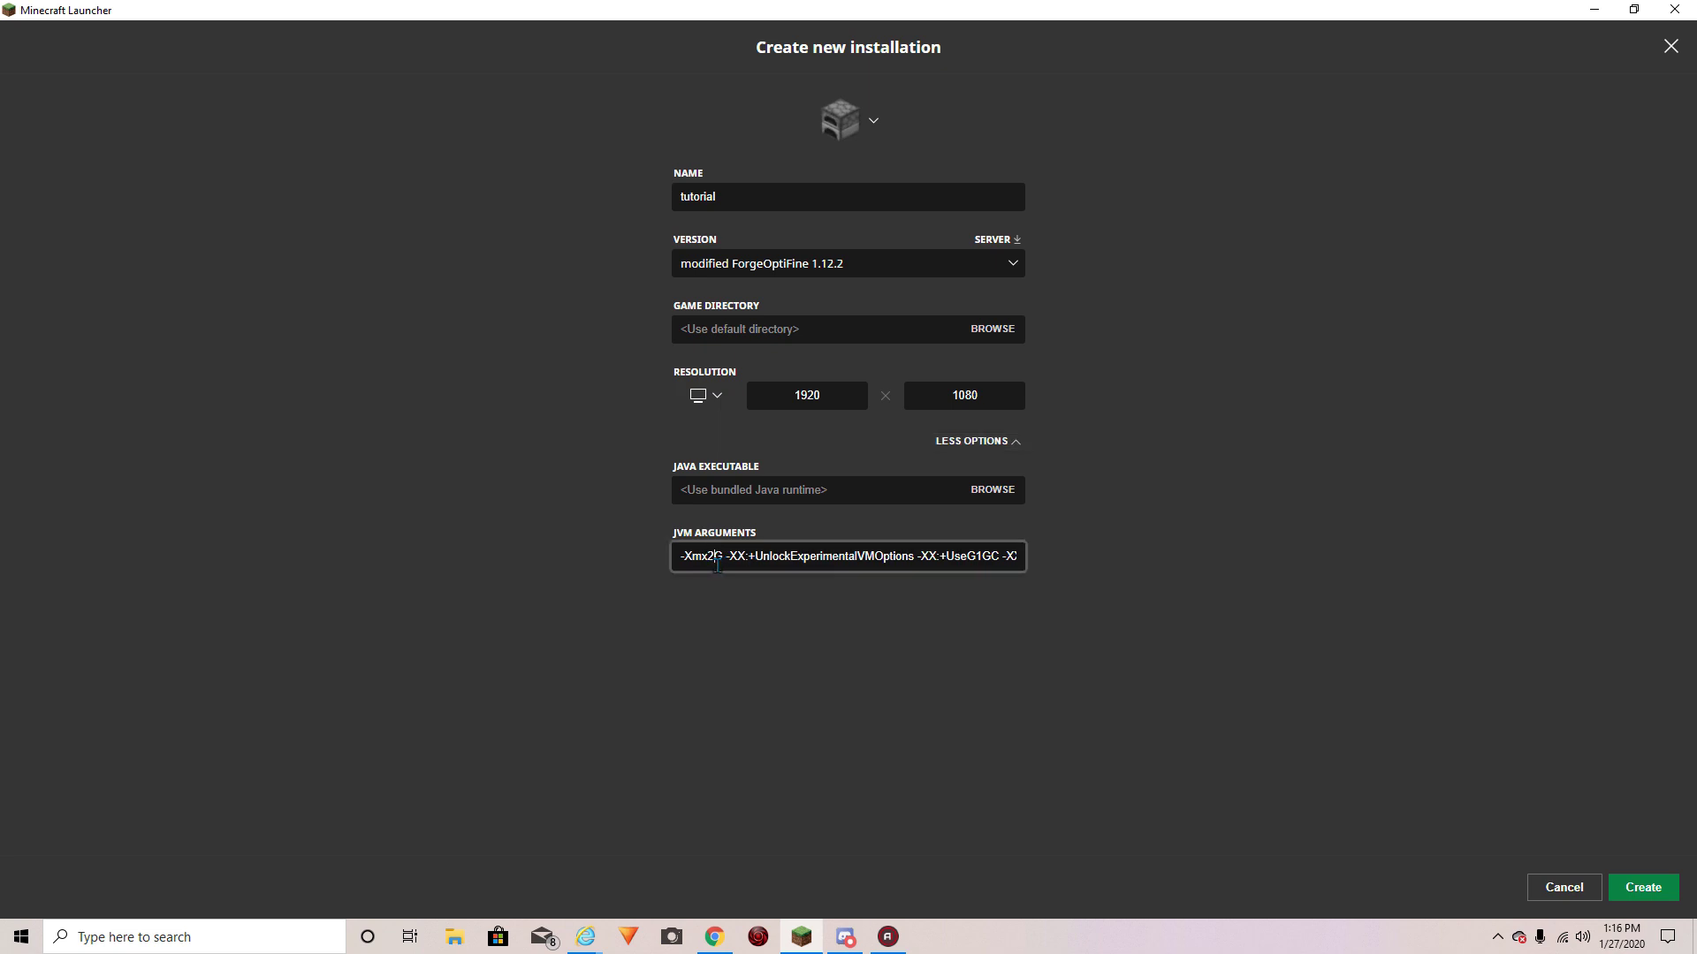
key(BackSpace)
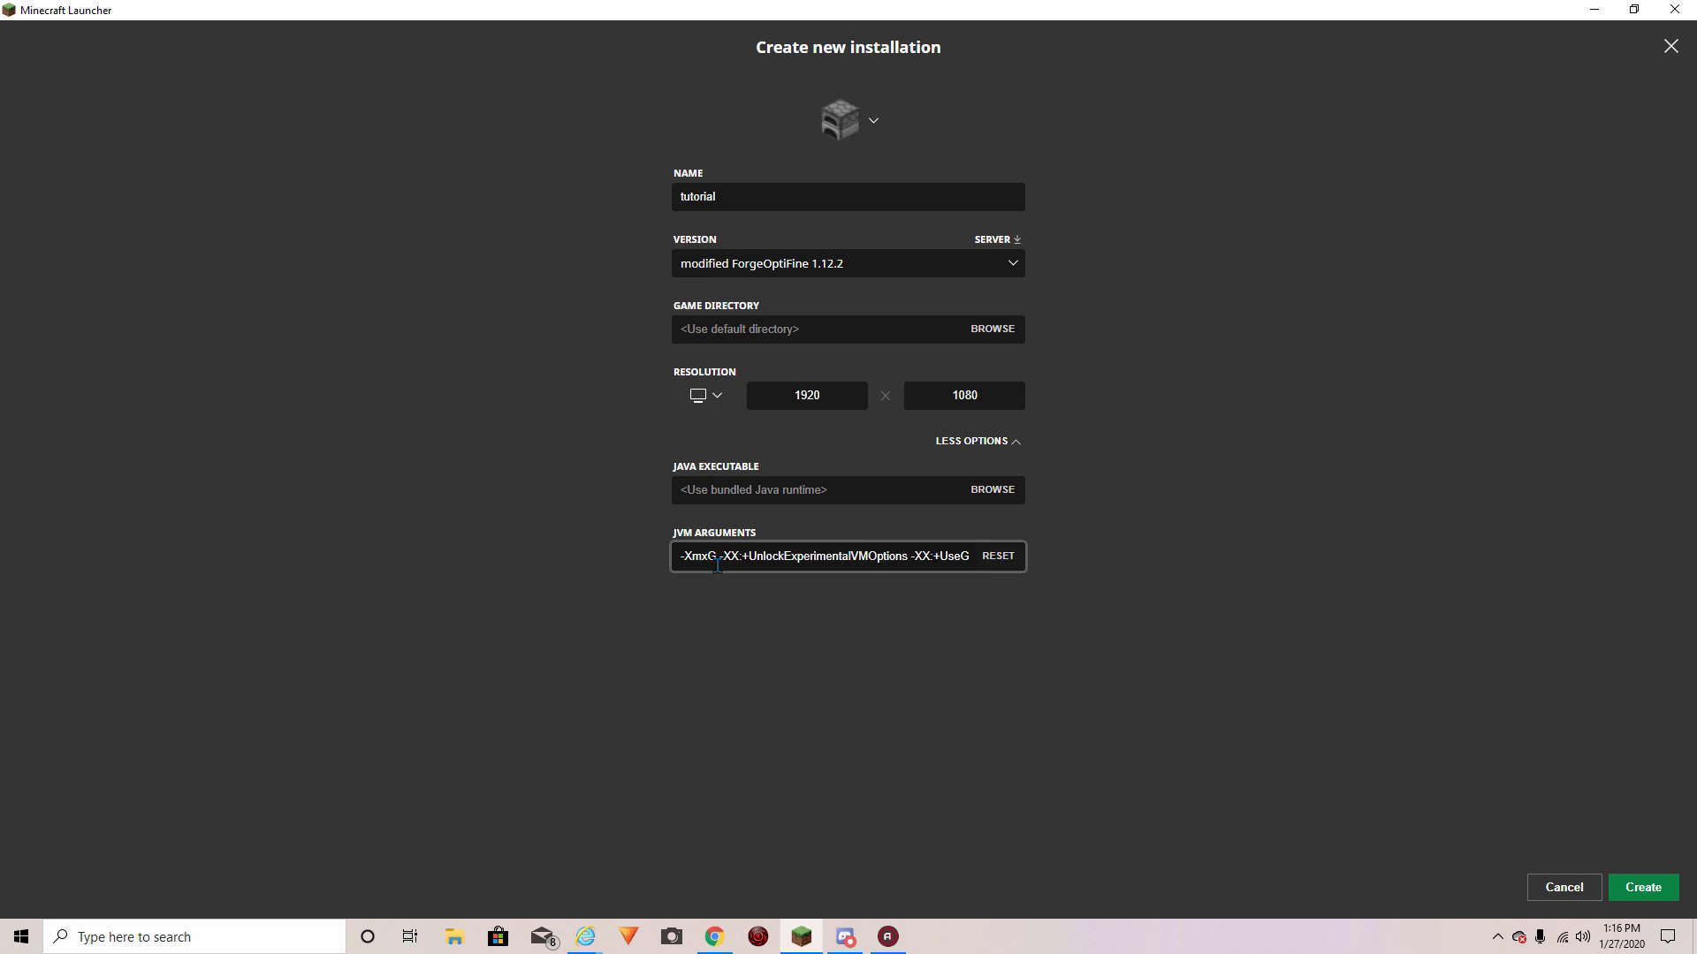
text(4)
key(BackSpace)
text(6)
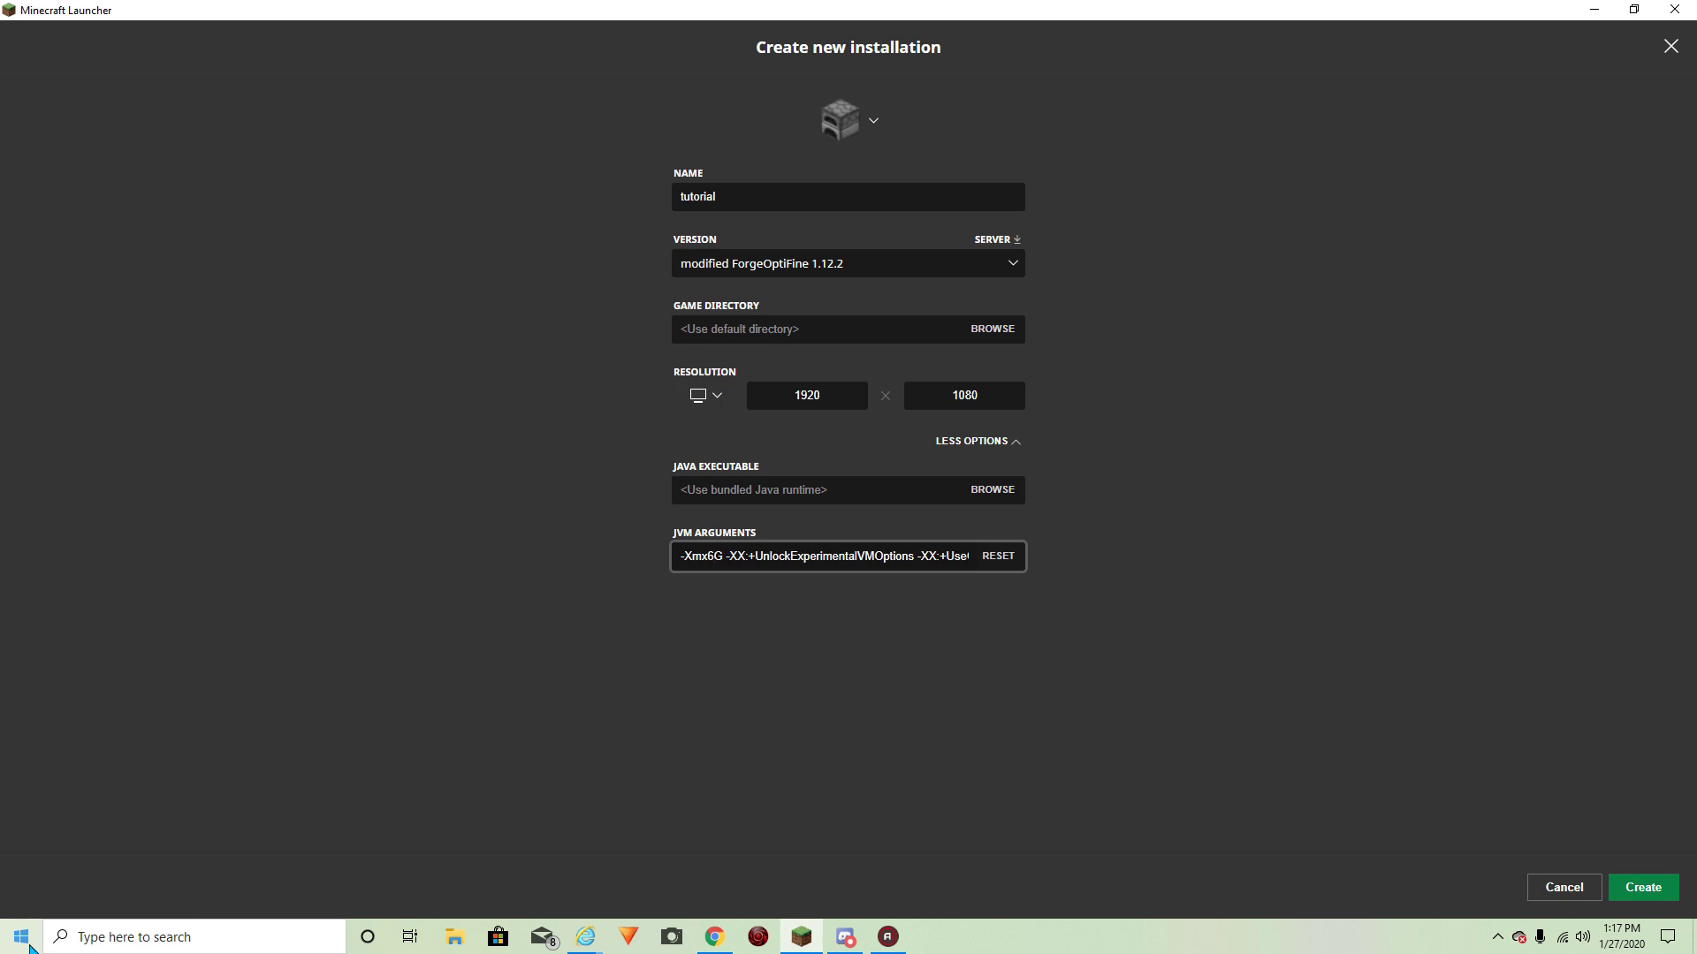
Look up the computer's installed physical memory in System Information, and return to Minecraft Launcher
click(143, 939)
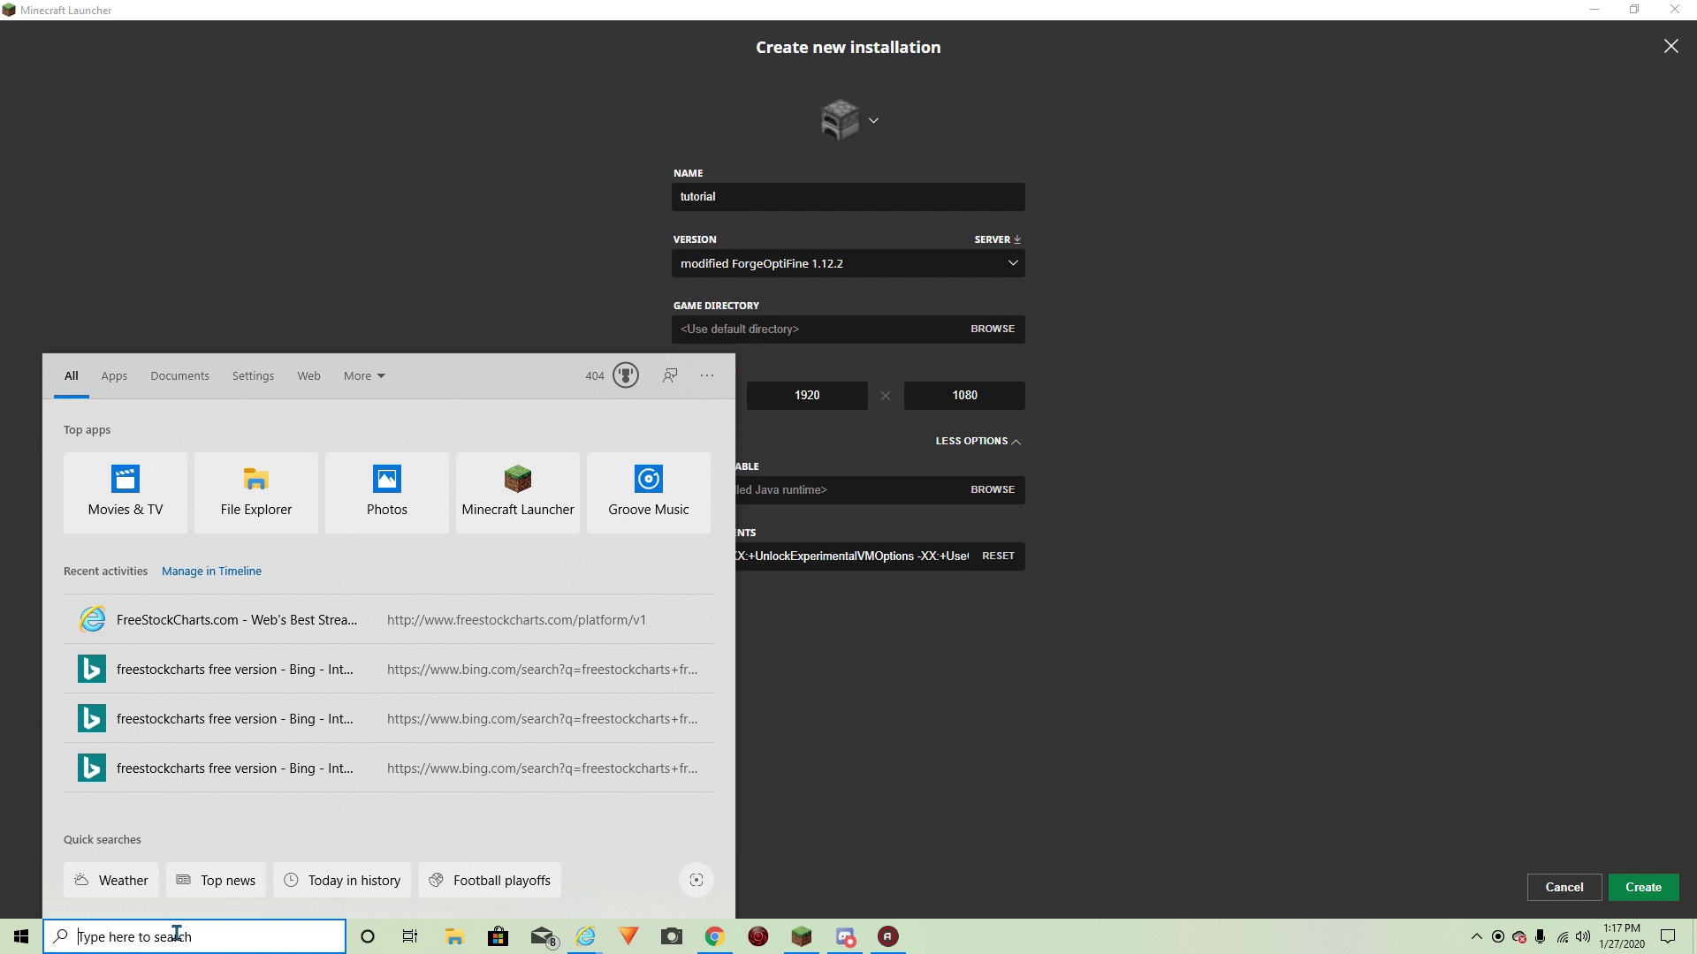
text(system)
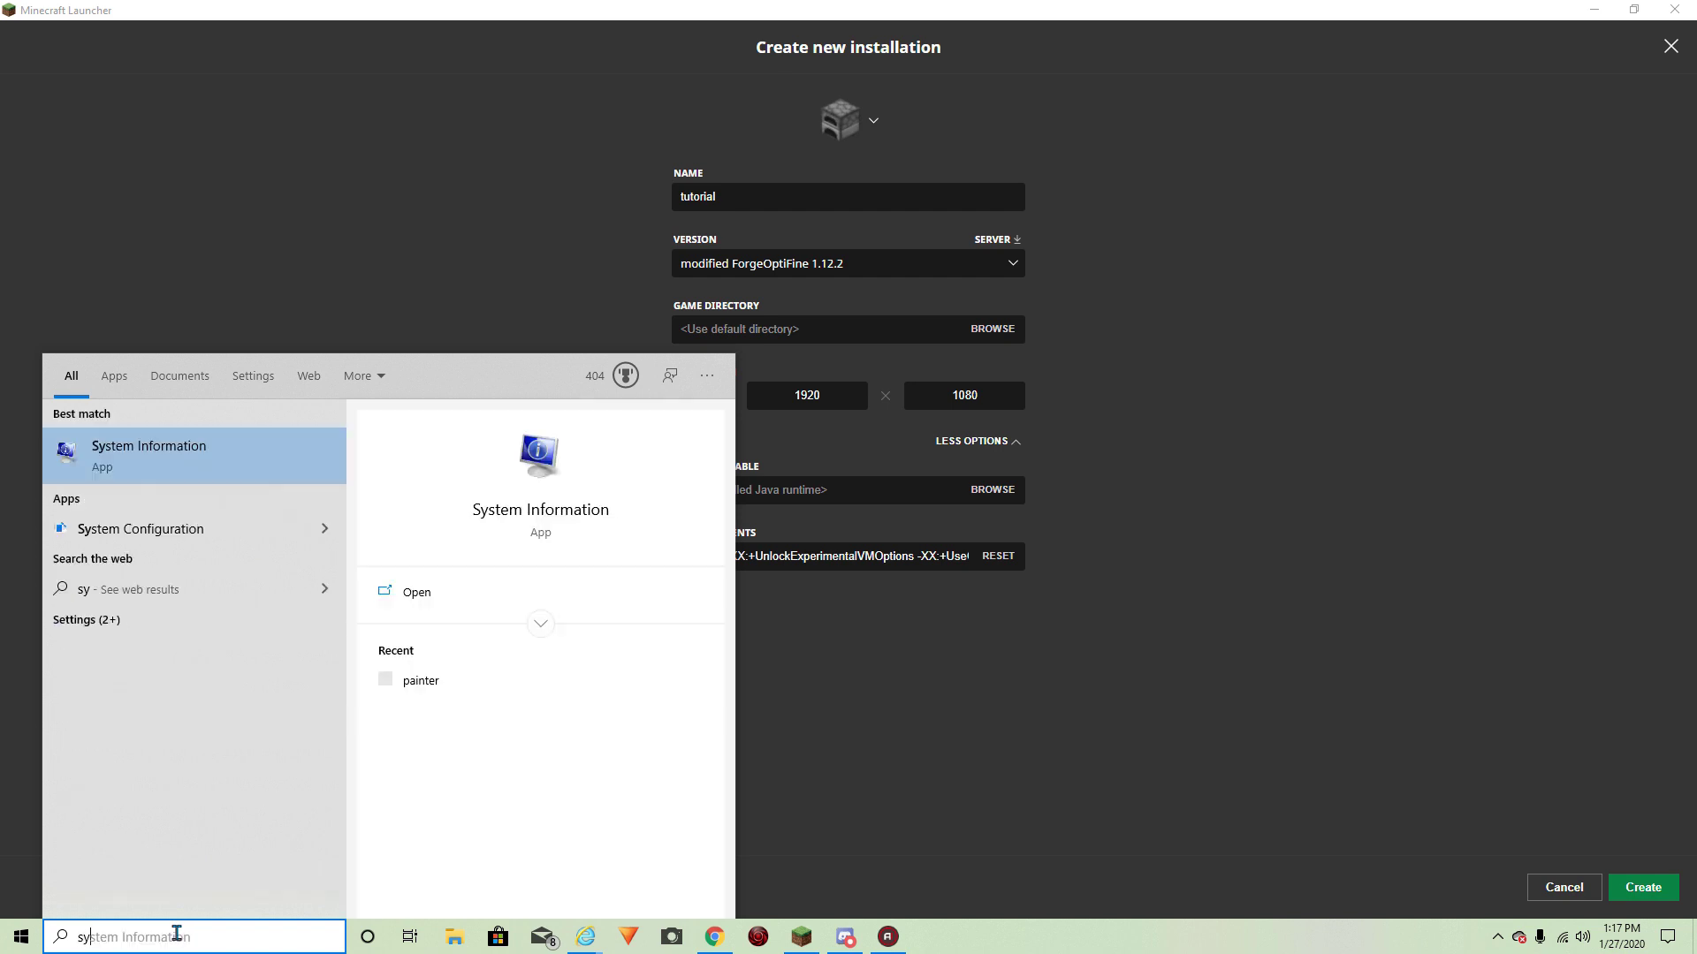
click(160, 459)
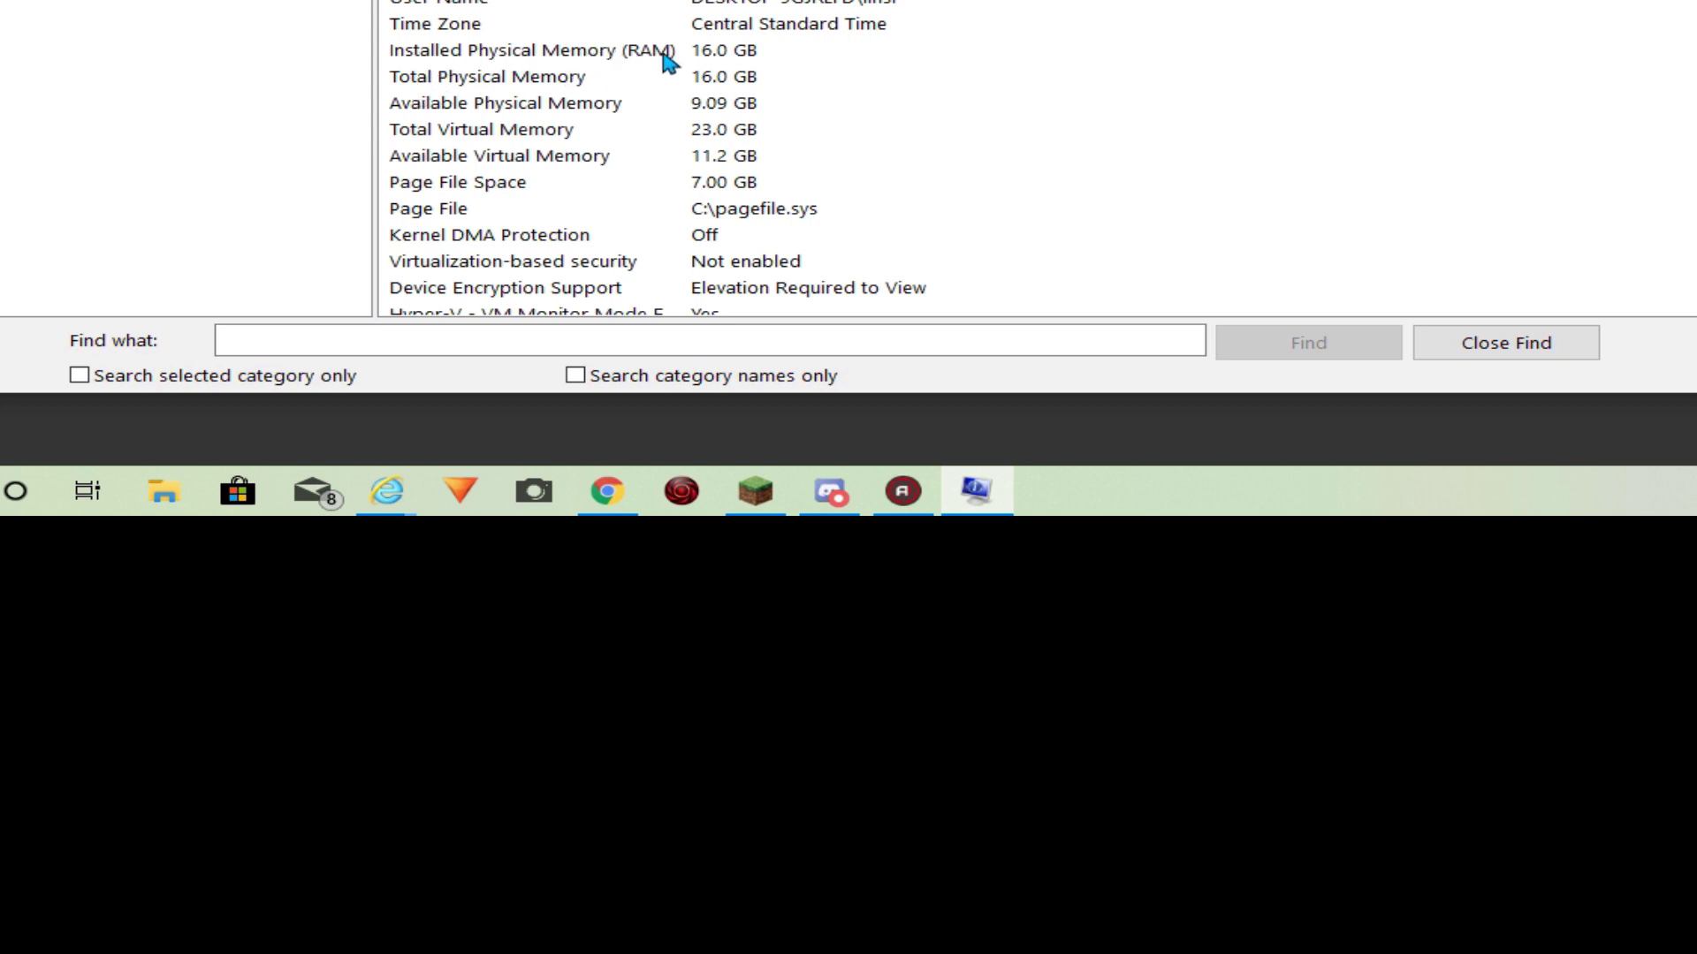
click(711, 50)
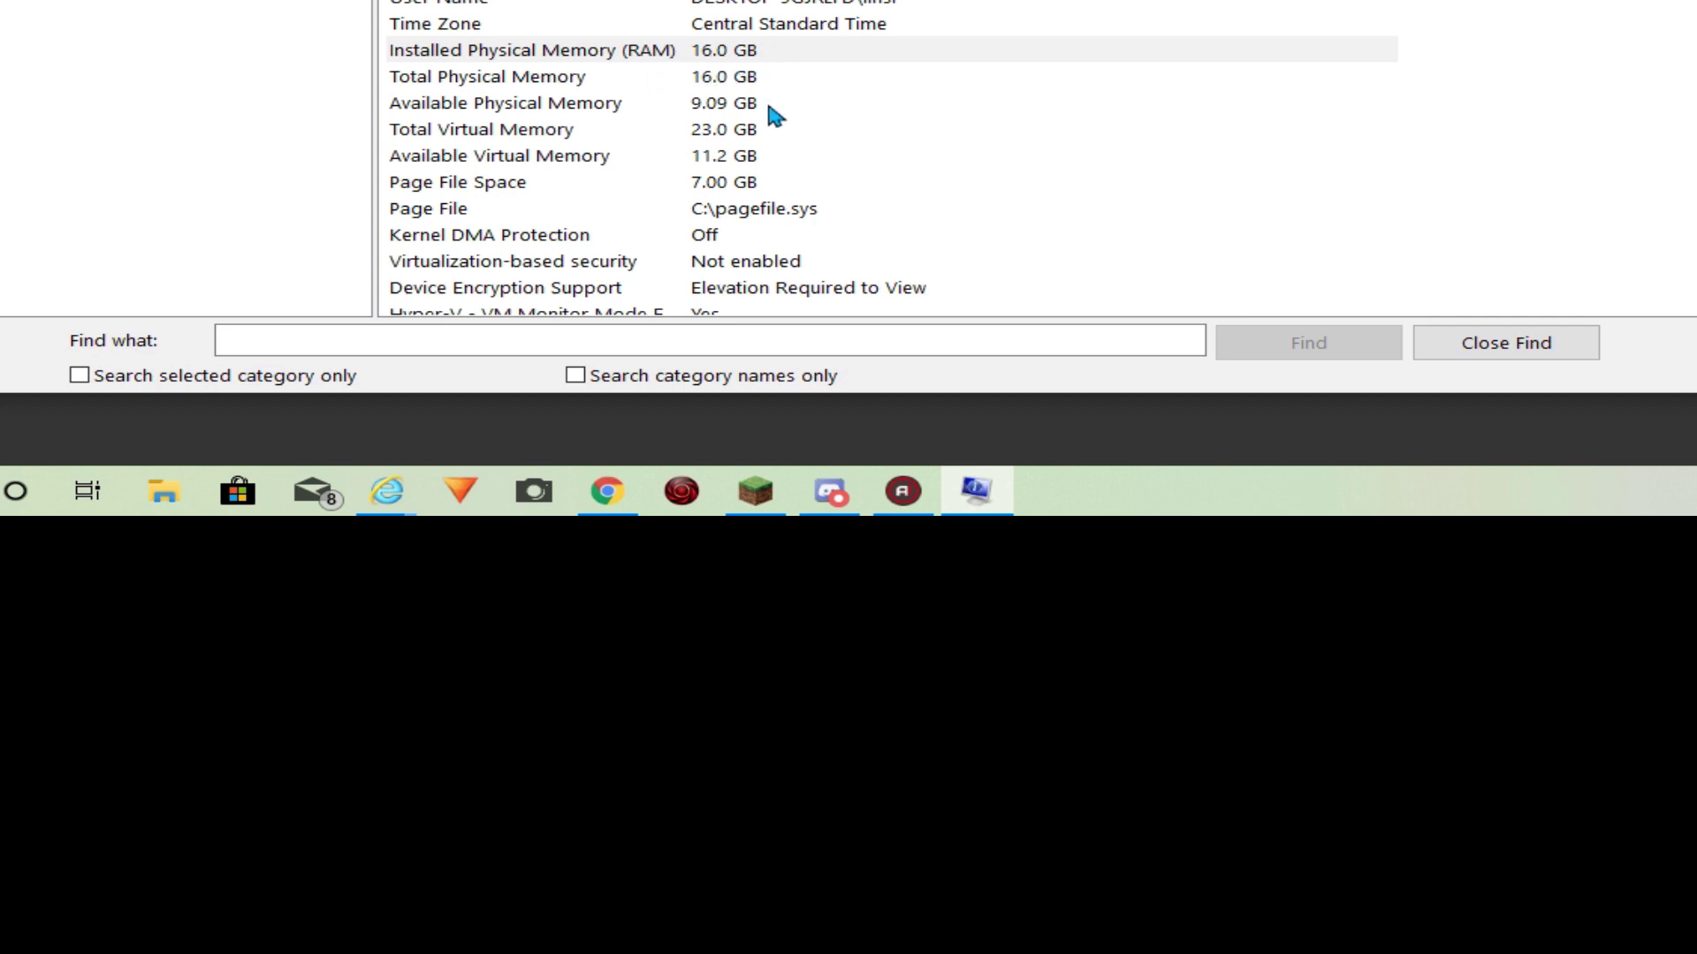
click(630, 138)
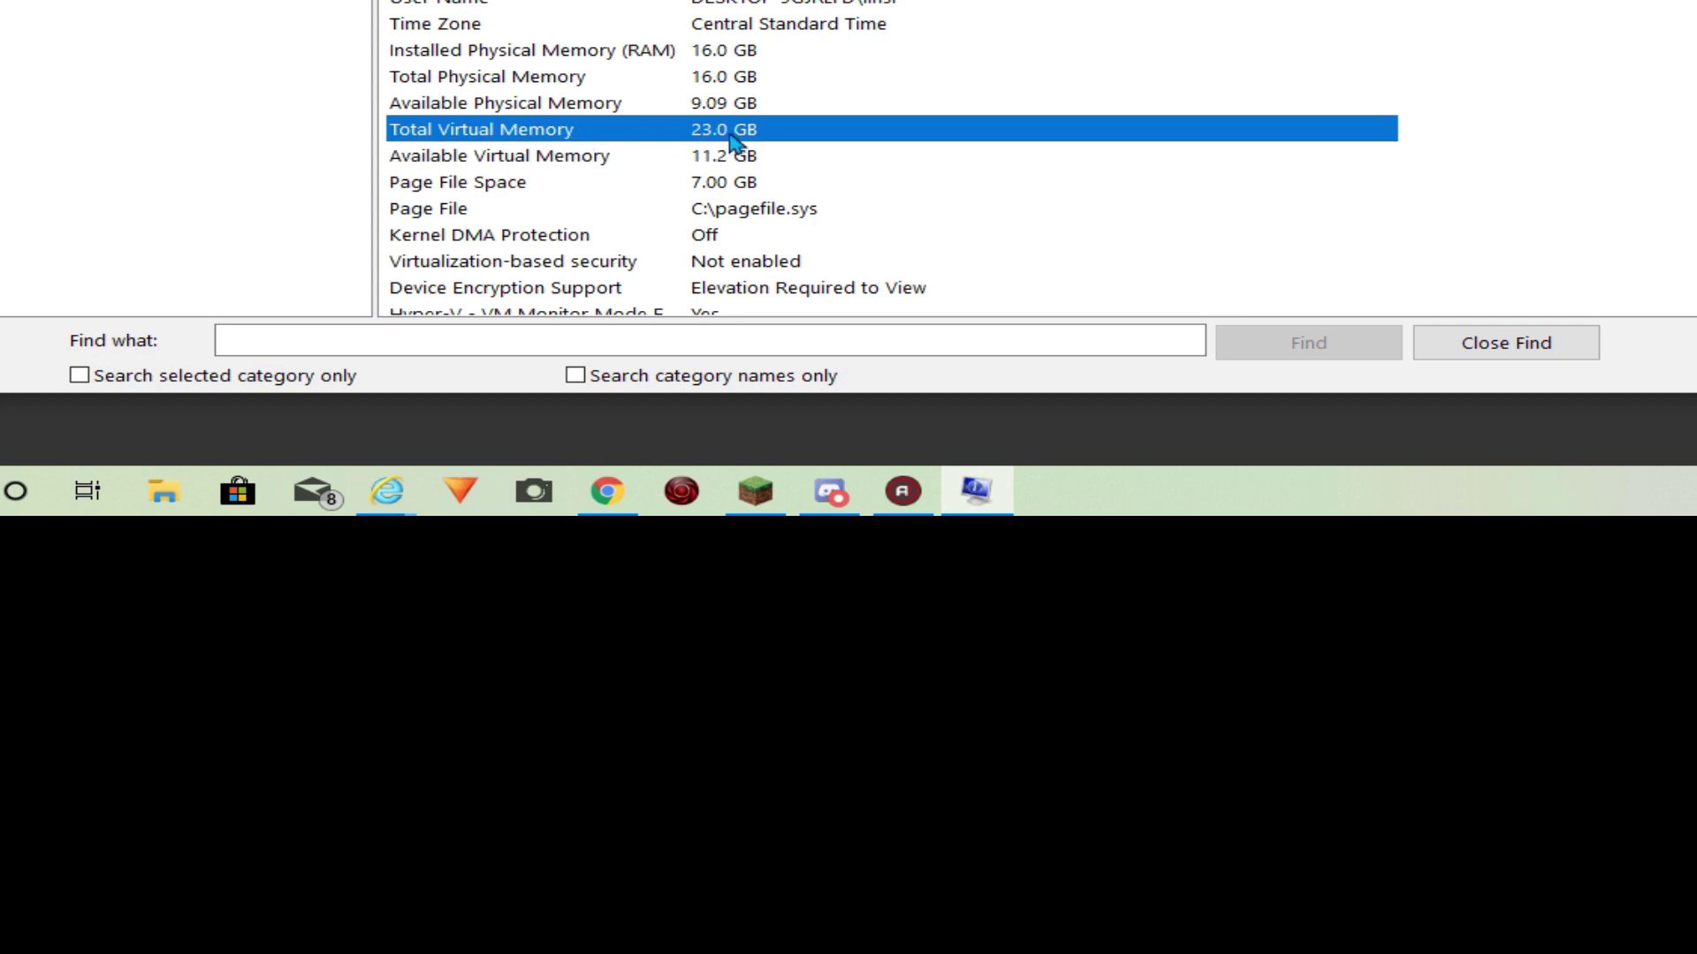
click(734, 54)
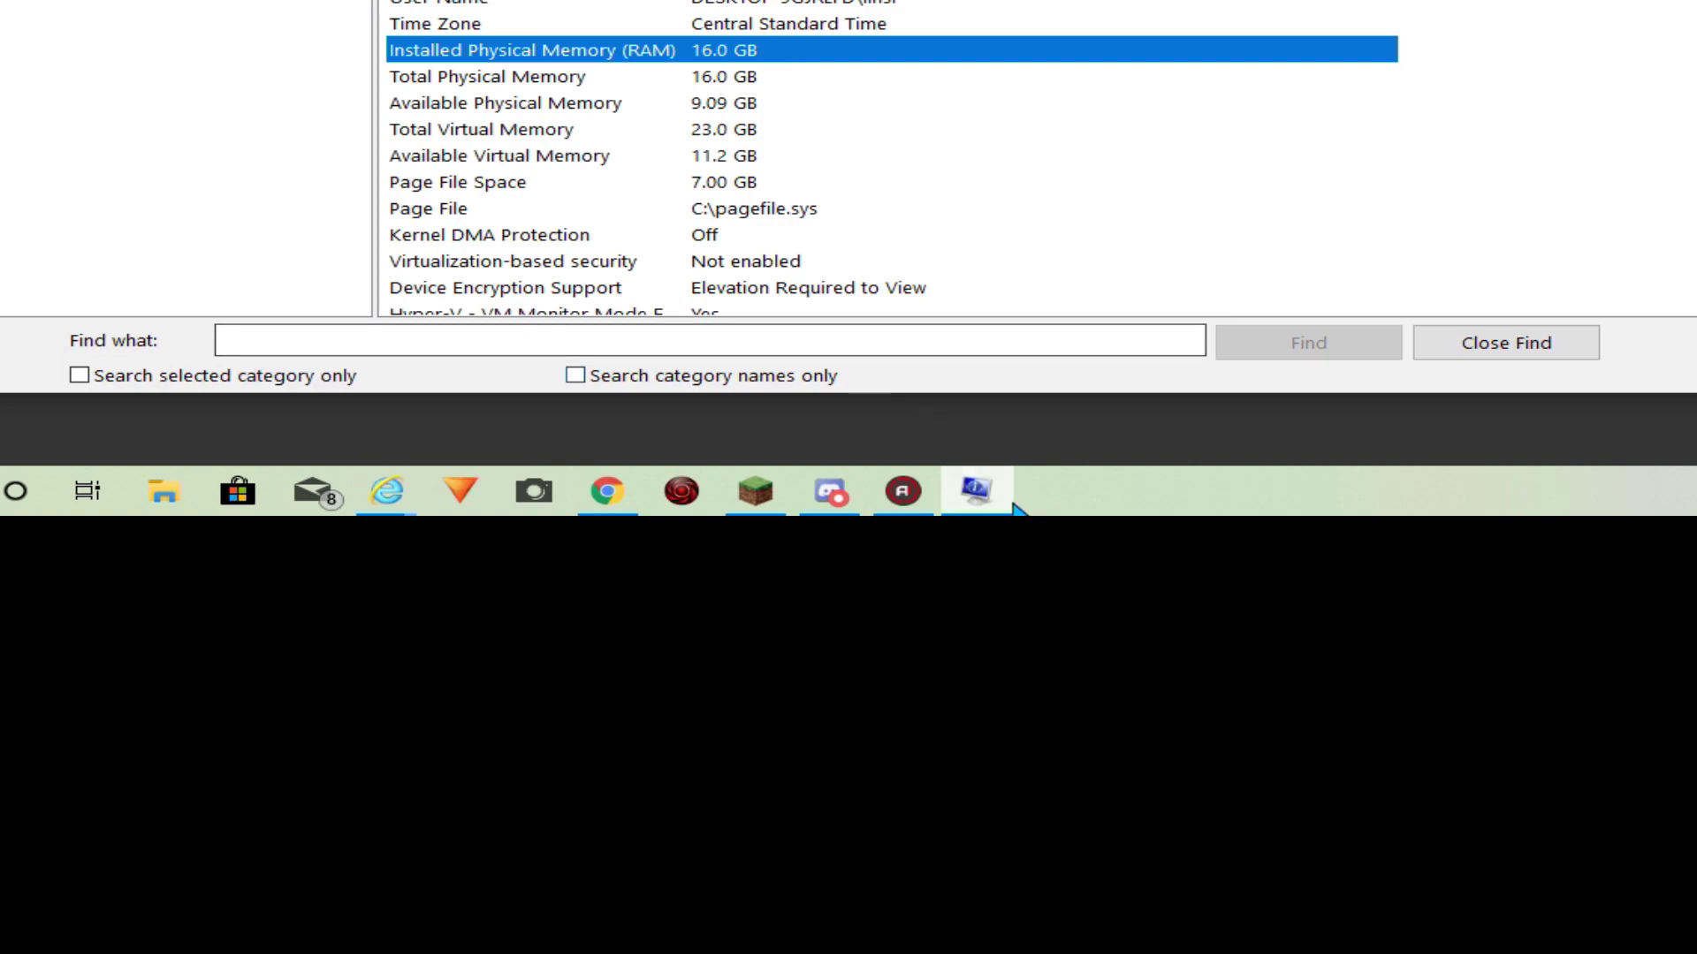
right_click(976, 492)
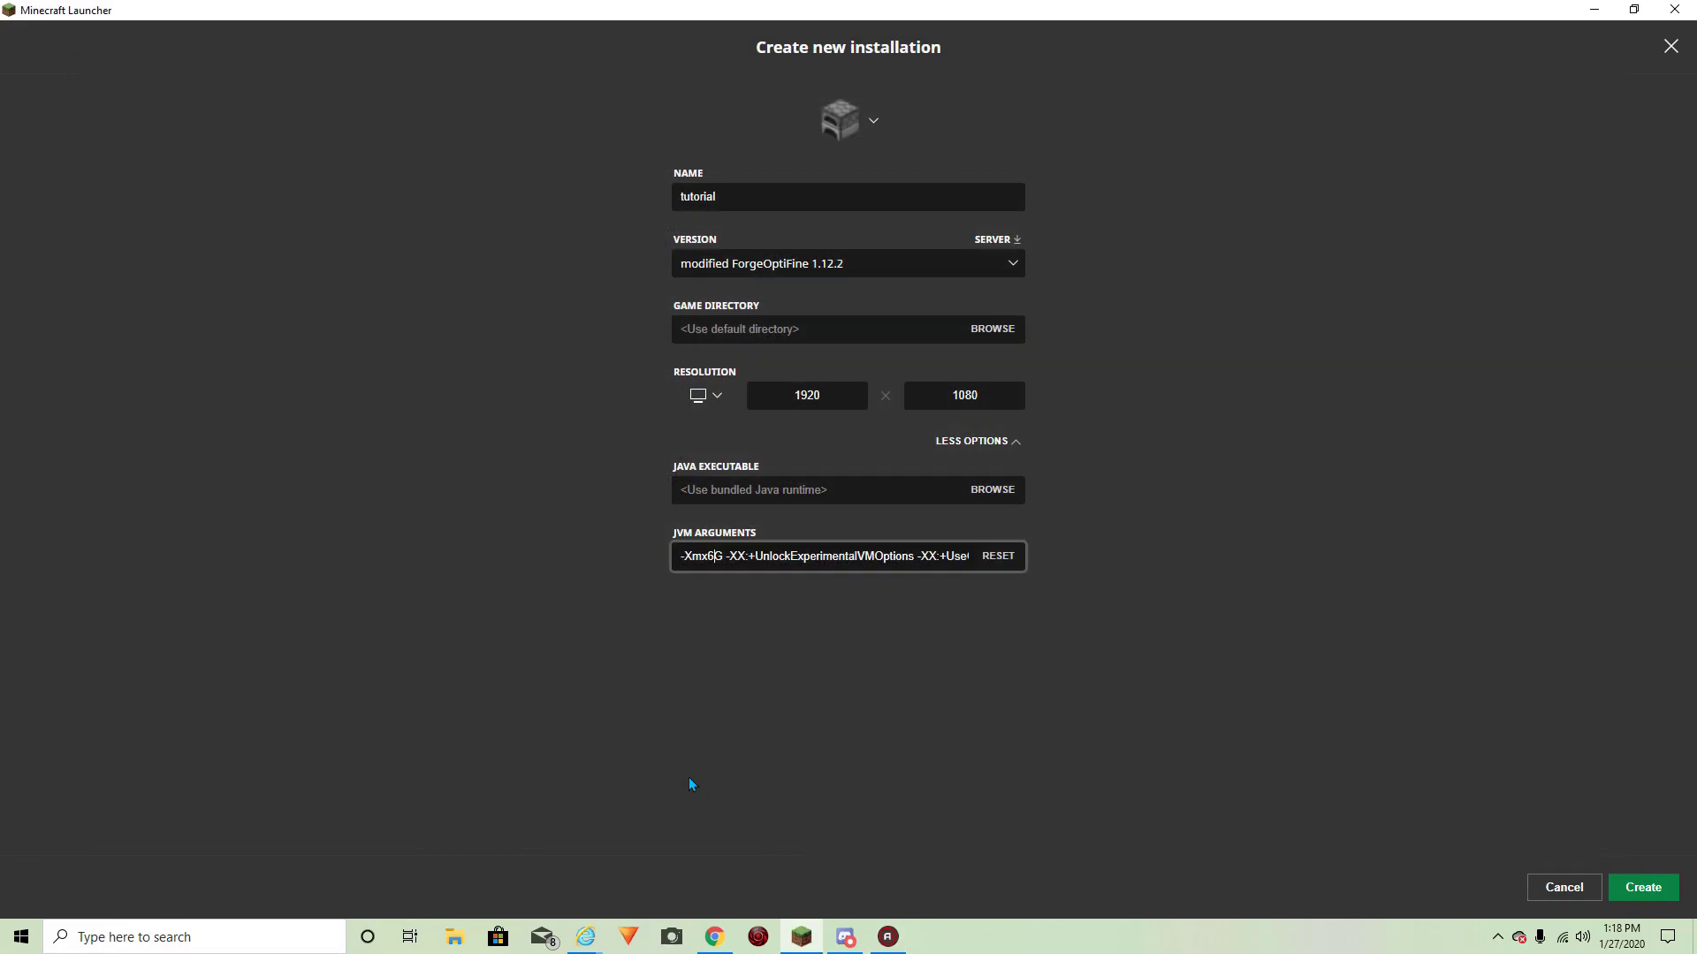
Create the configured "tutorial" installation and quit the running Minecraft 1.12.2 game from its title screen
click(712, 563)
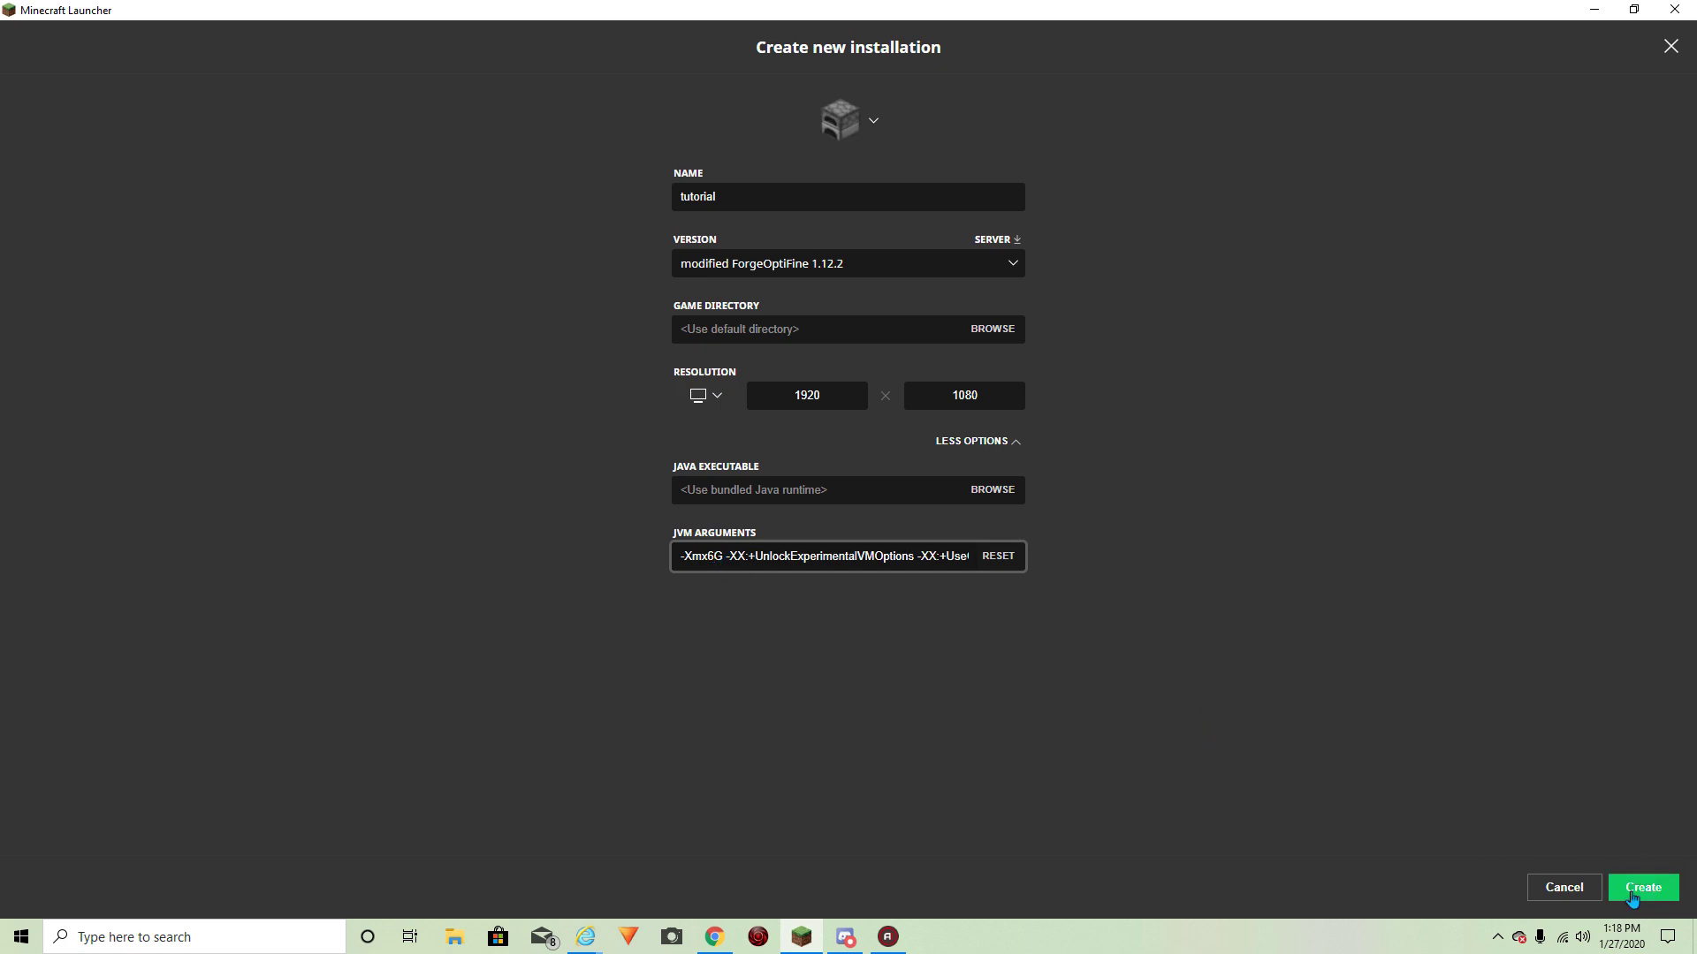
click(1632, 894)
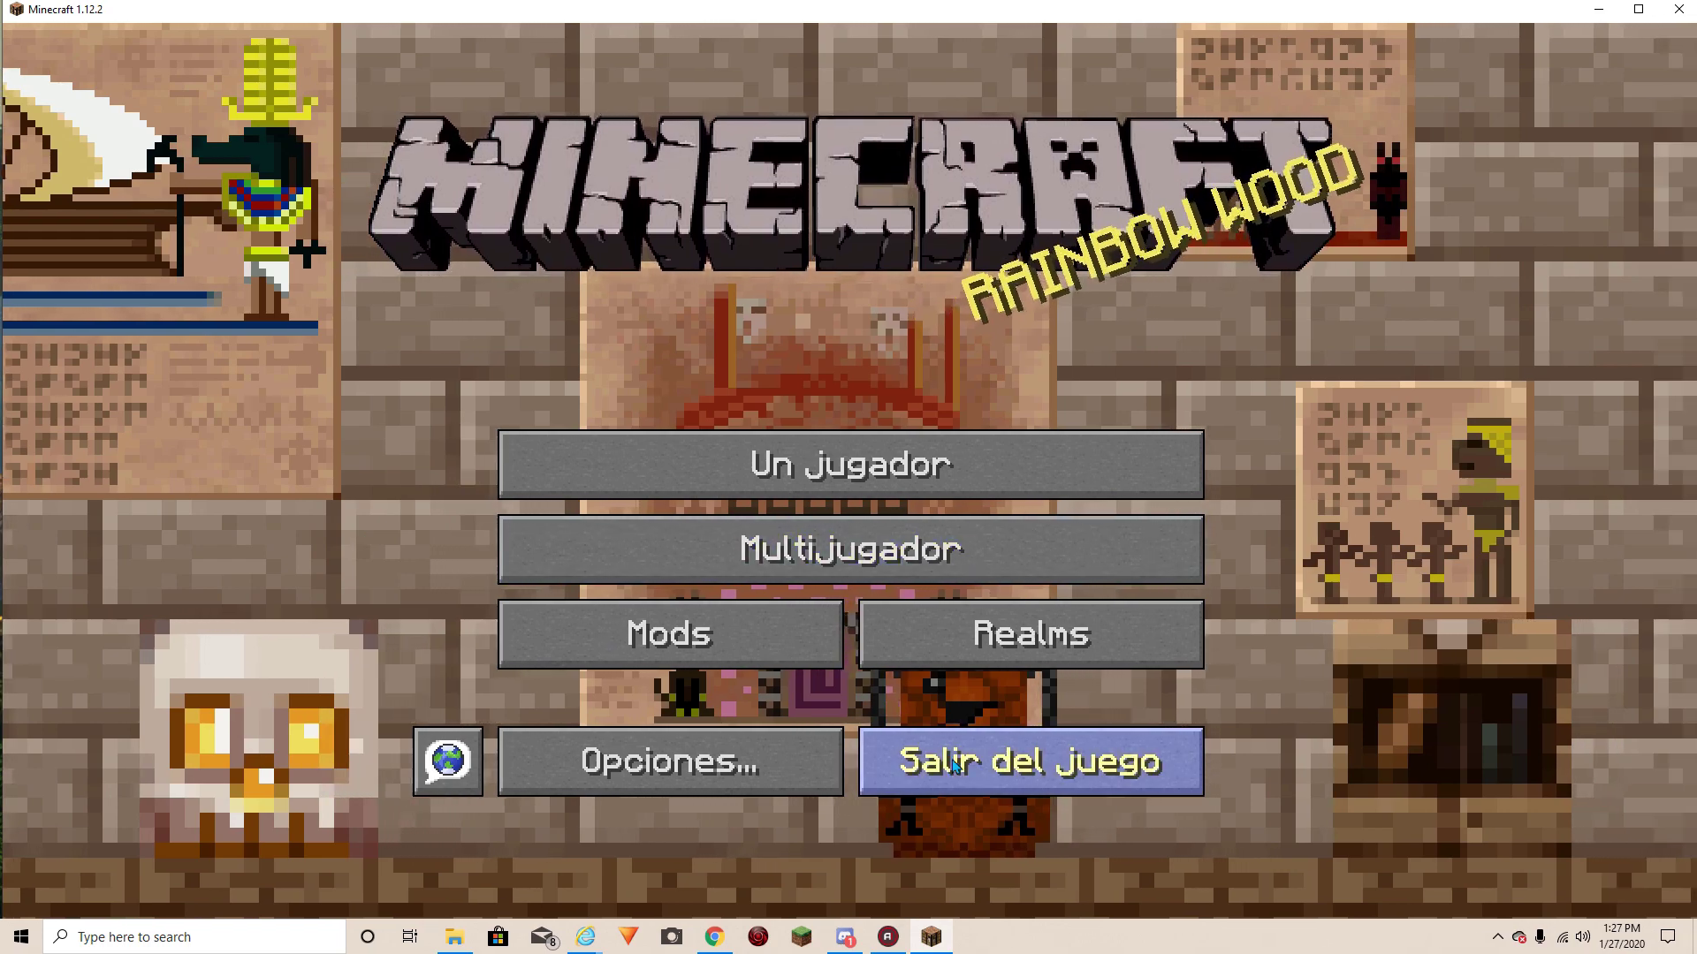
click(950, 762)
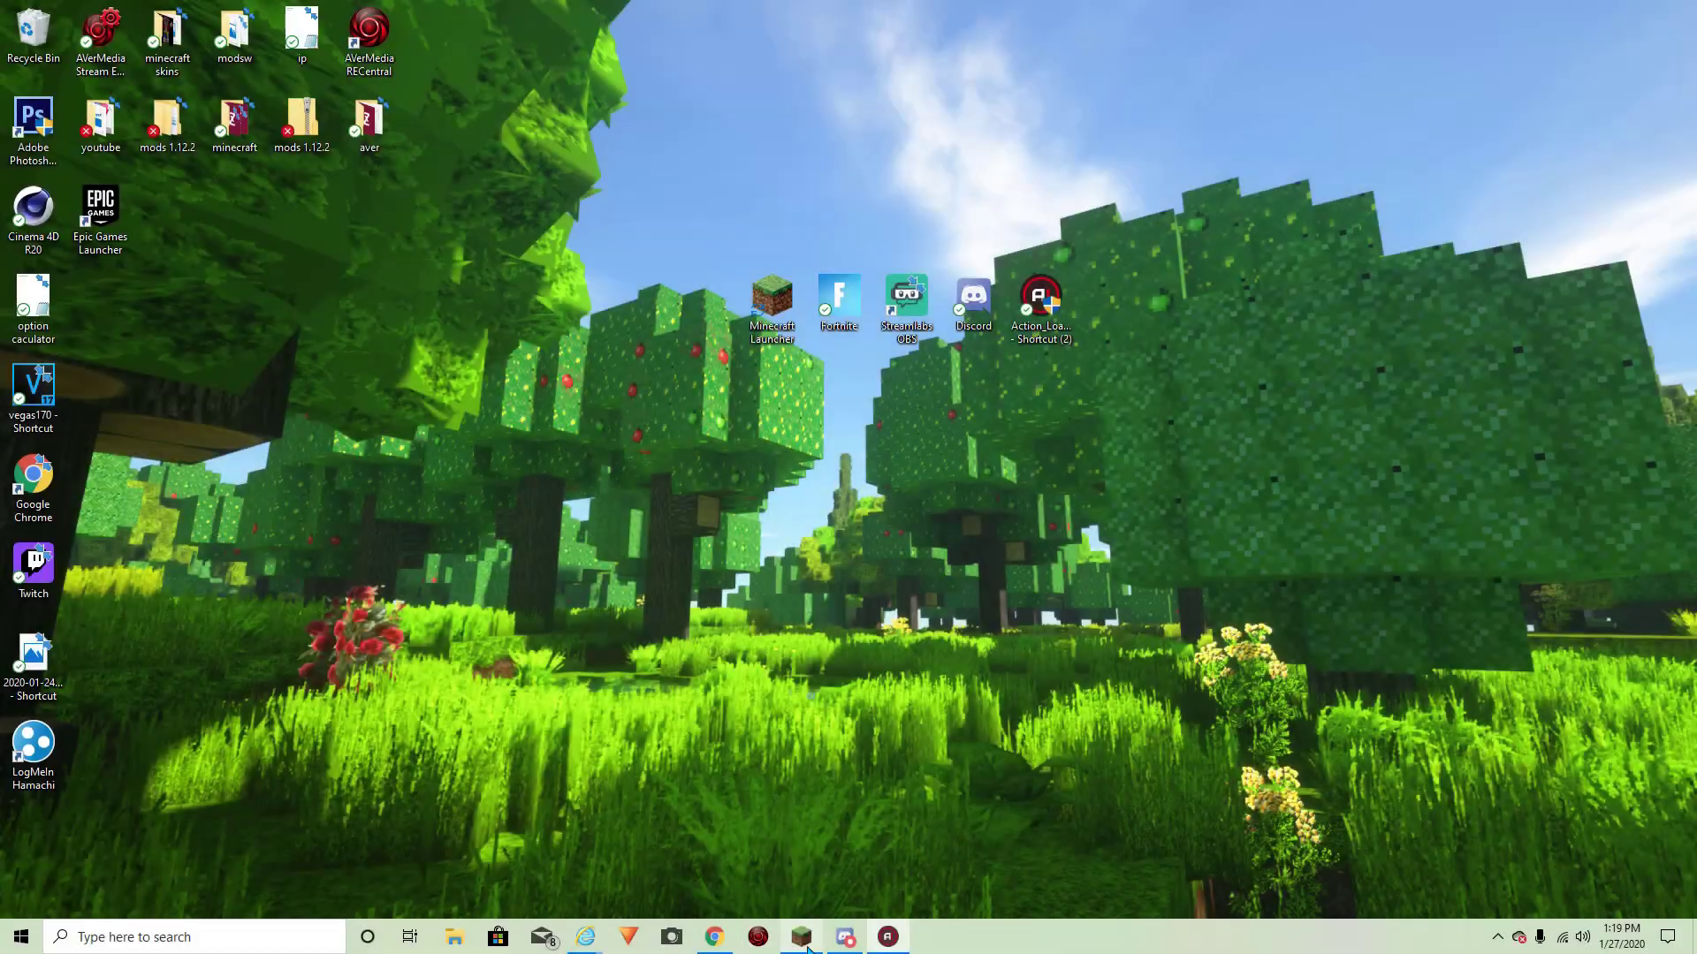
View the MediaFire download page for mods 1.12.2.zip in Chrome, and return to the desktop
click(717, 939)
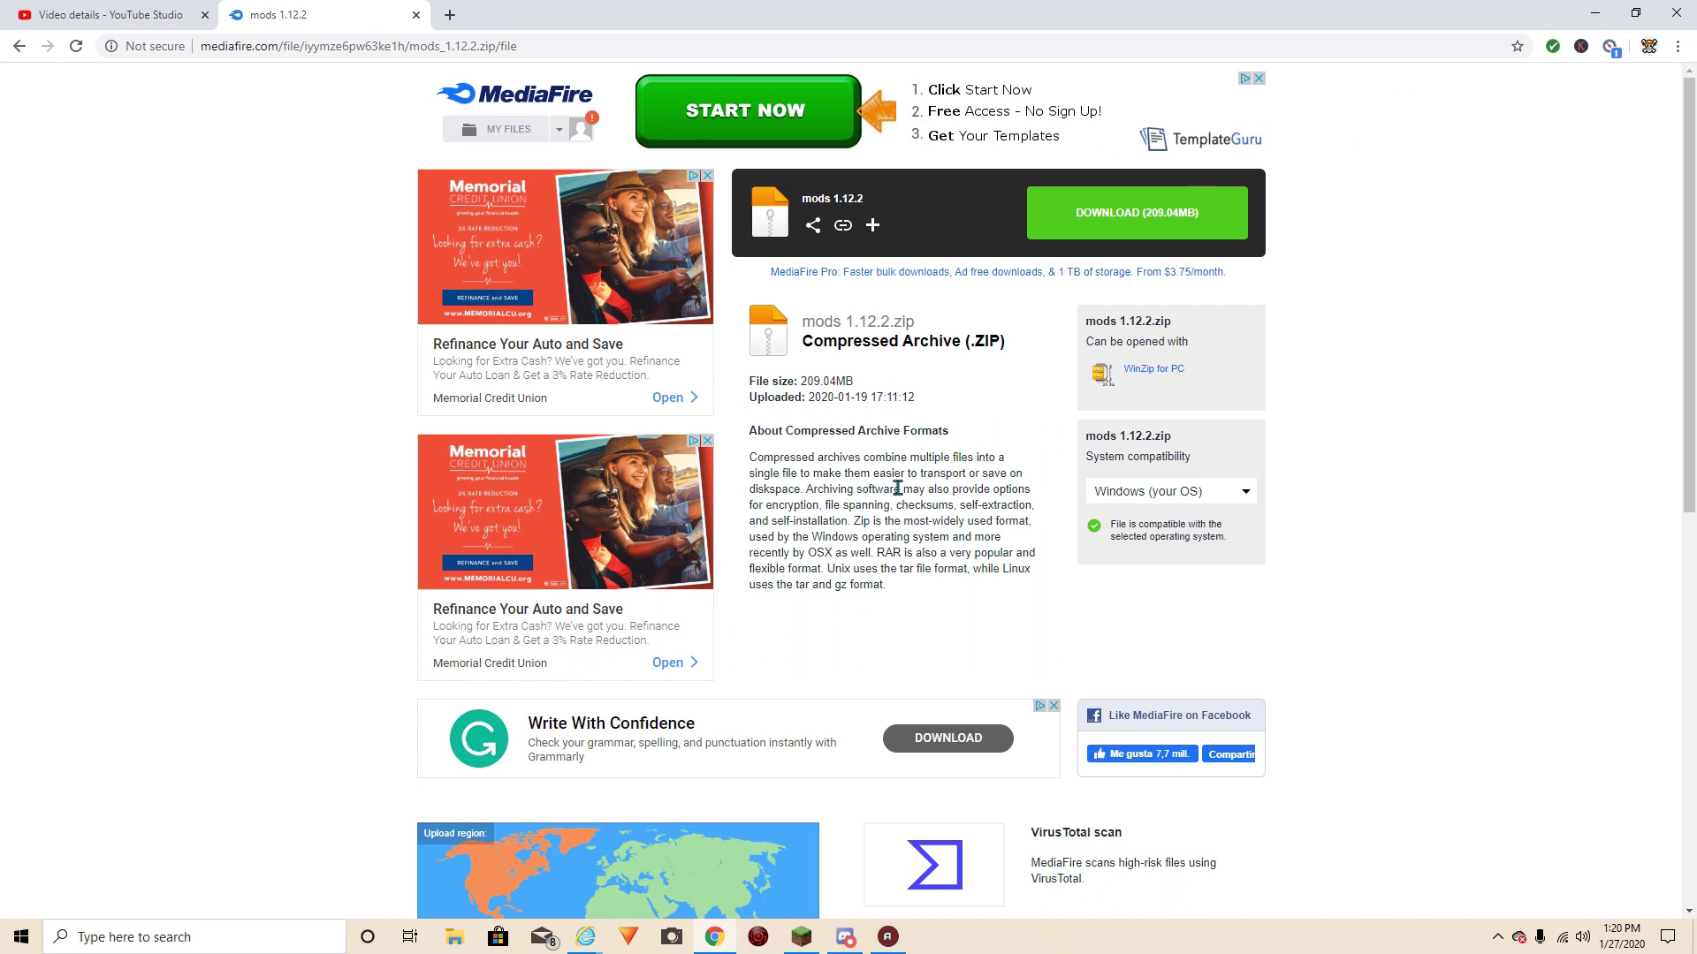
click(714, 942)
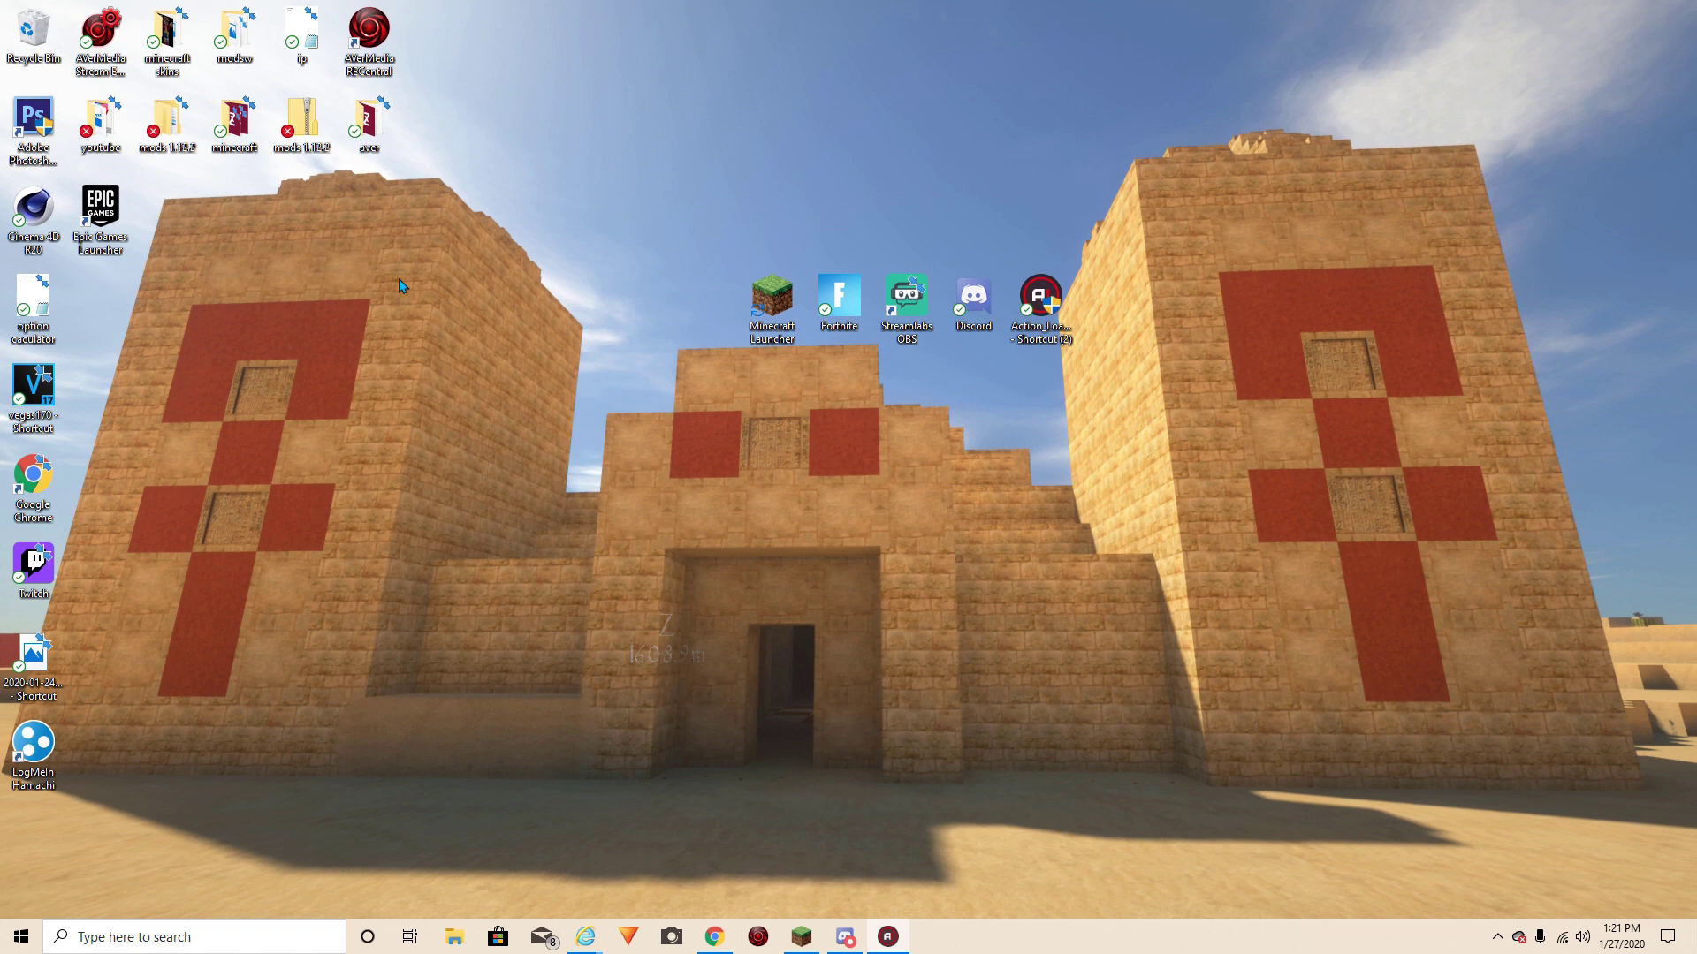
Move the mods 1.12.2 folder to an empty desktop spot above and to the left of the Minecraft Launcher shortcut
drag(167, 119, 704, 301)
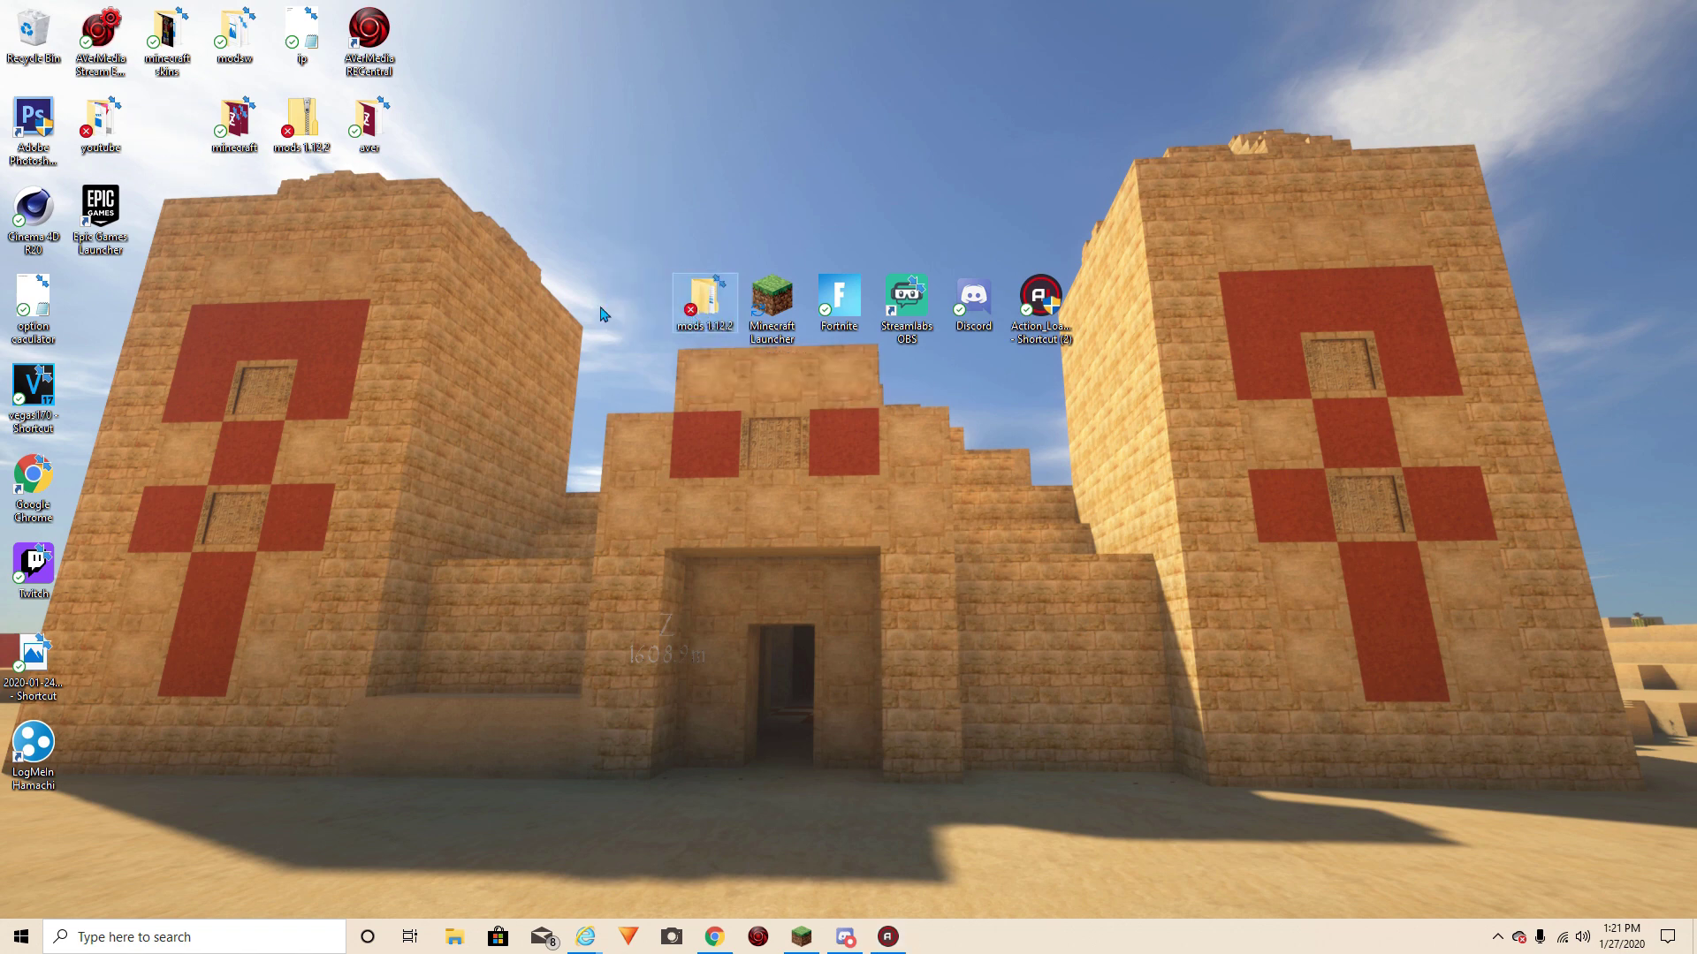
mouse_move(694, 309)
mouse_down()
mouse_move(641, 270)
mouse_move(694, 225)
mouse_move(626, 225)
mouse_move(711, 238)
mouse_move(651, 265)
mouse_move(700, 248)
mouse_move(707, 317)
mouse_up()
drag(689, 246, 698, 231)
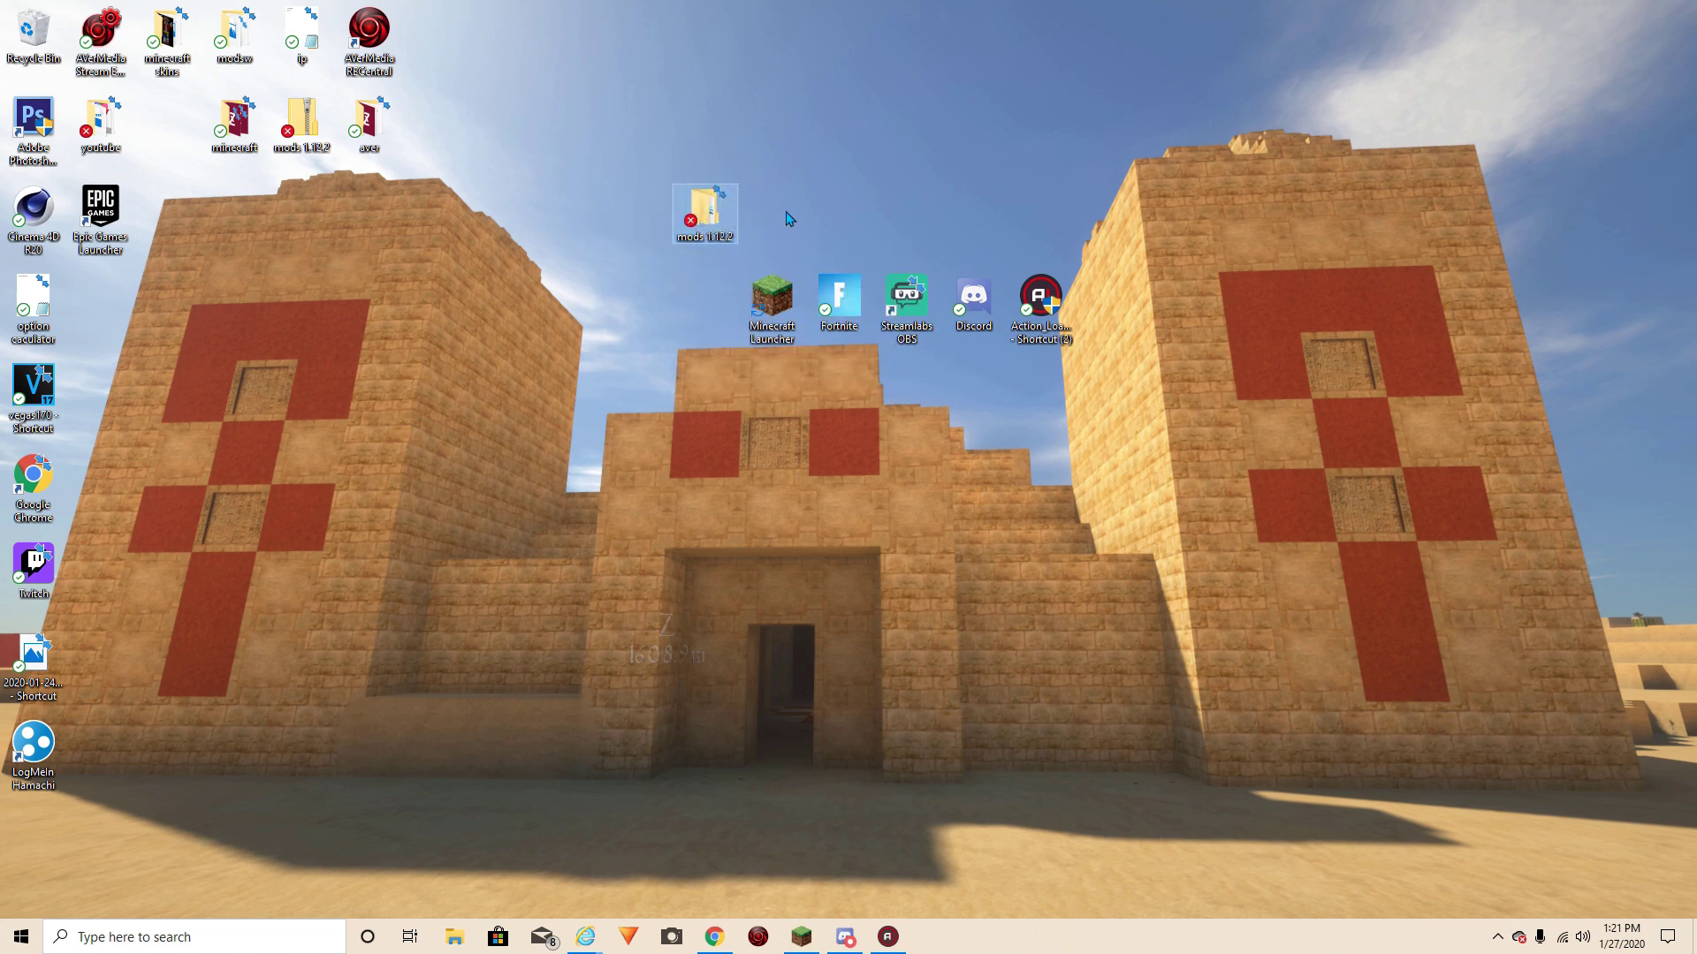
drag(727, 237, 661, 237)
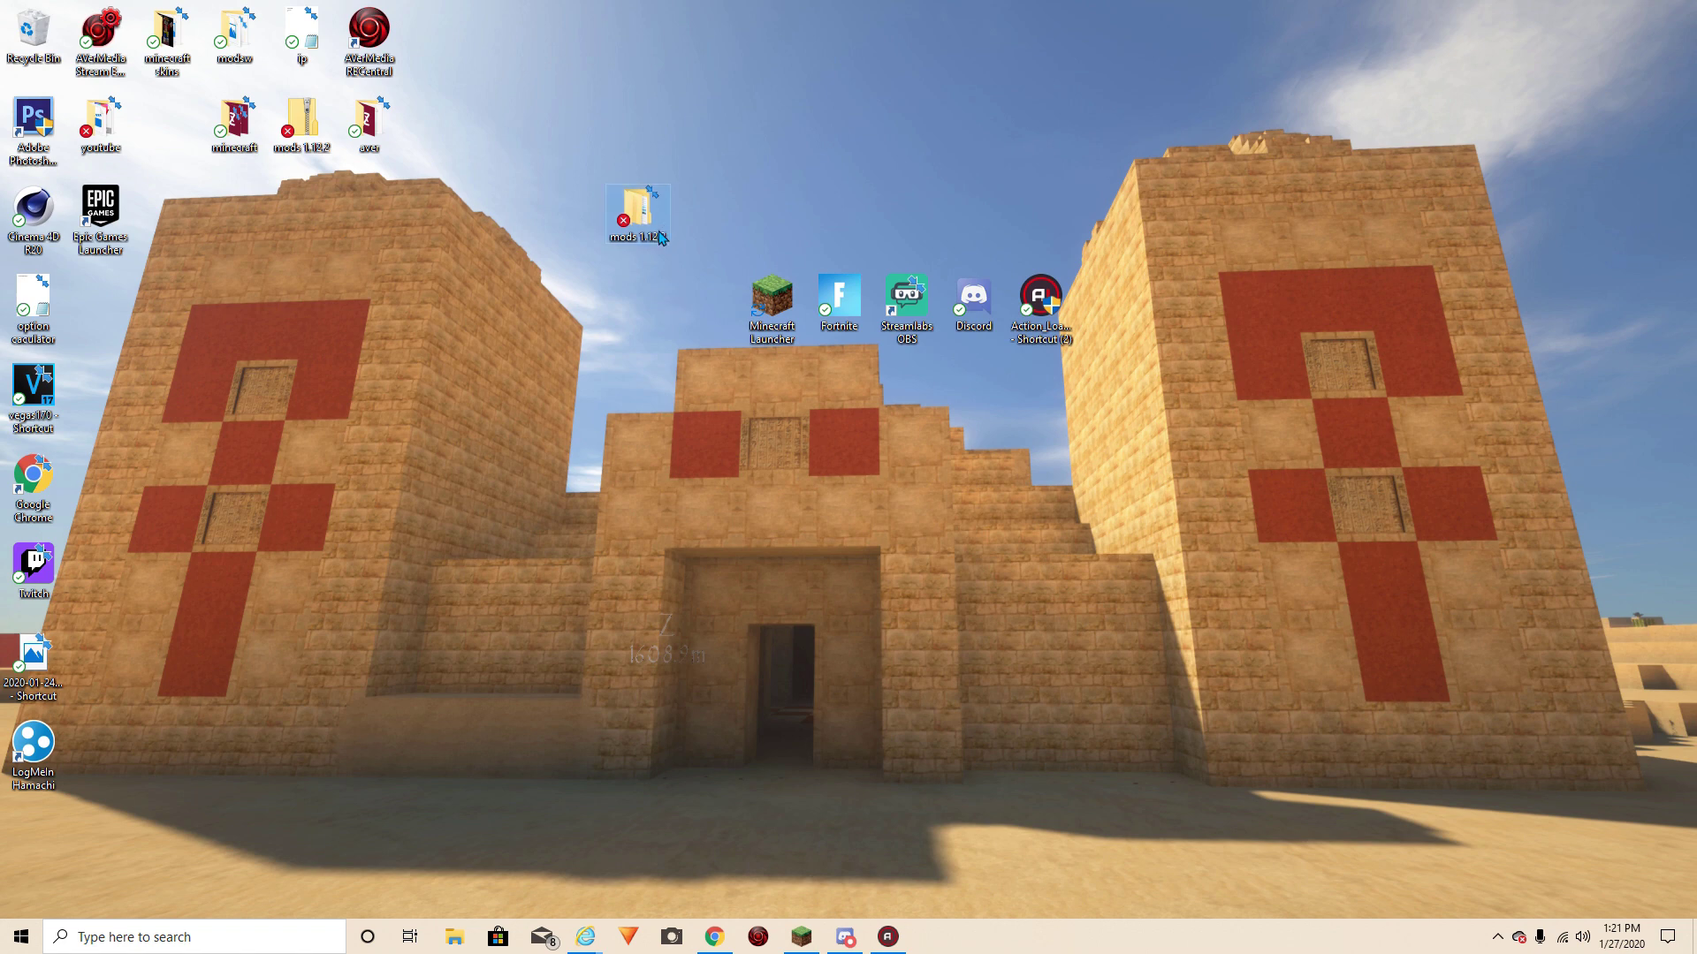
click(301, 142)
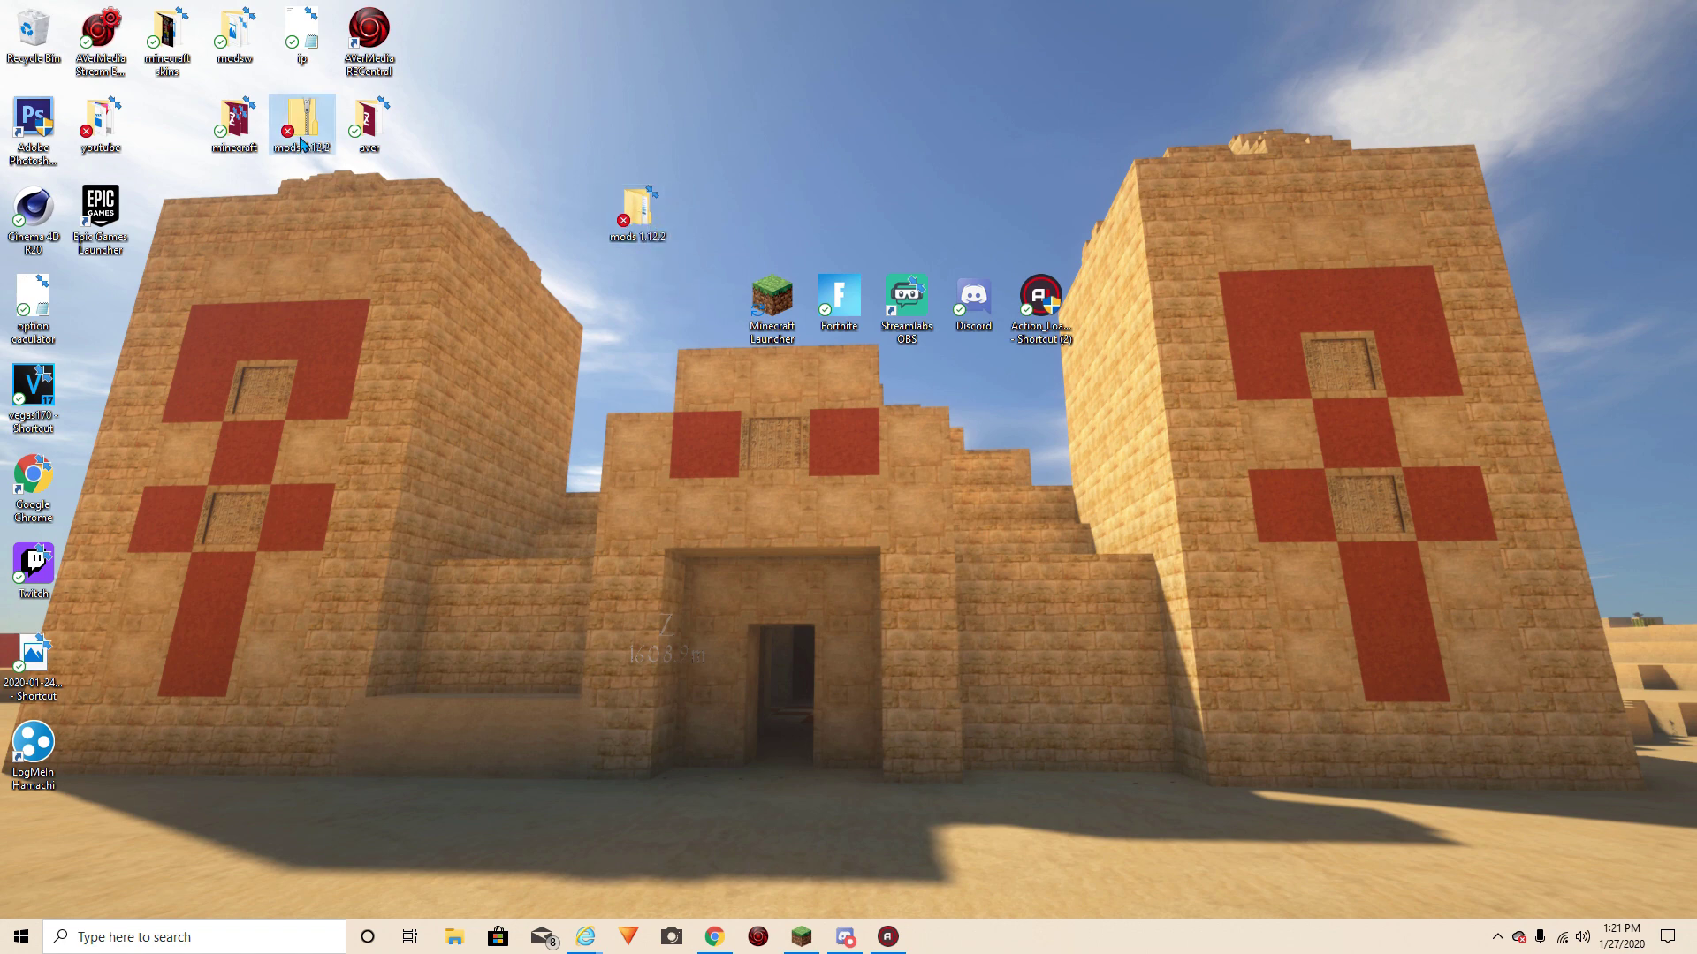
right_click(301, 135)
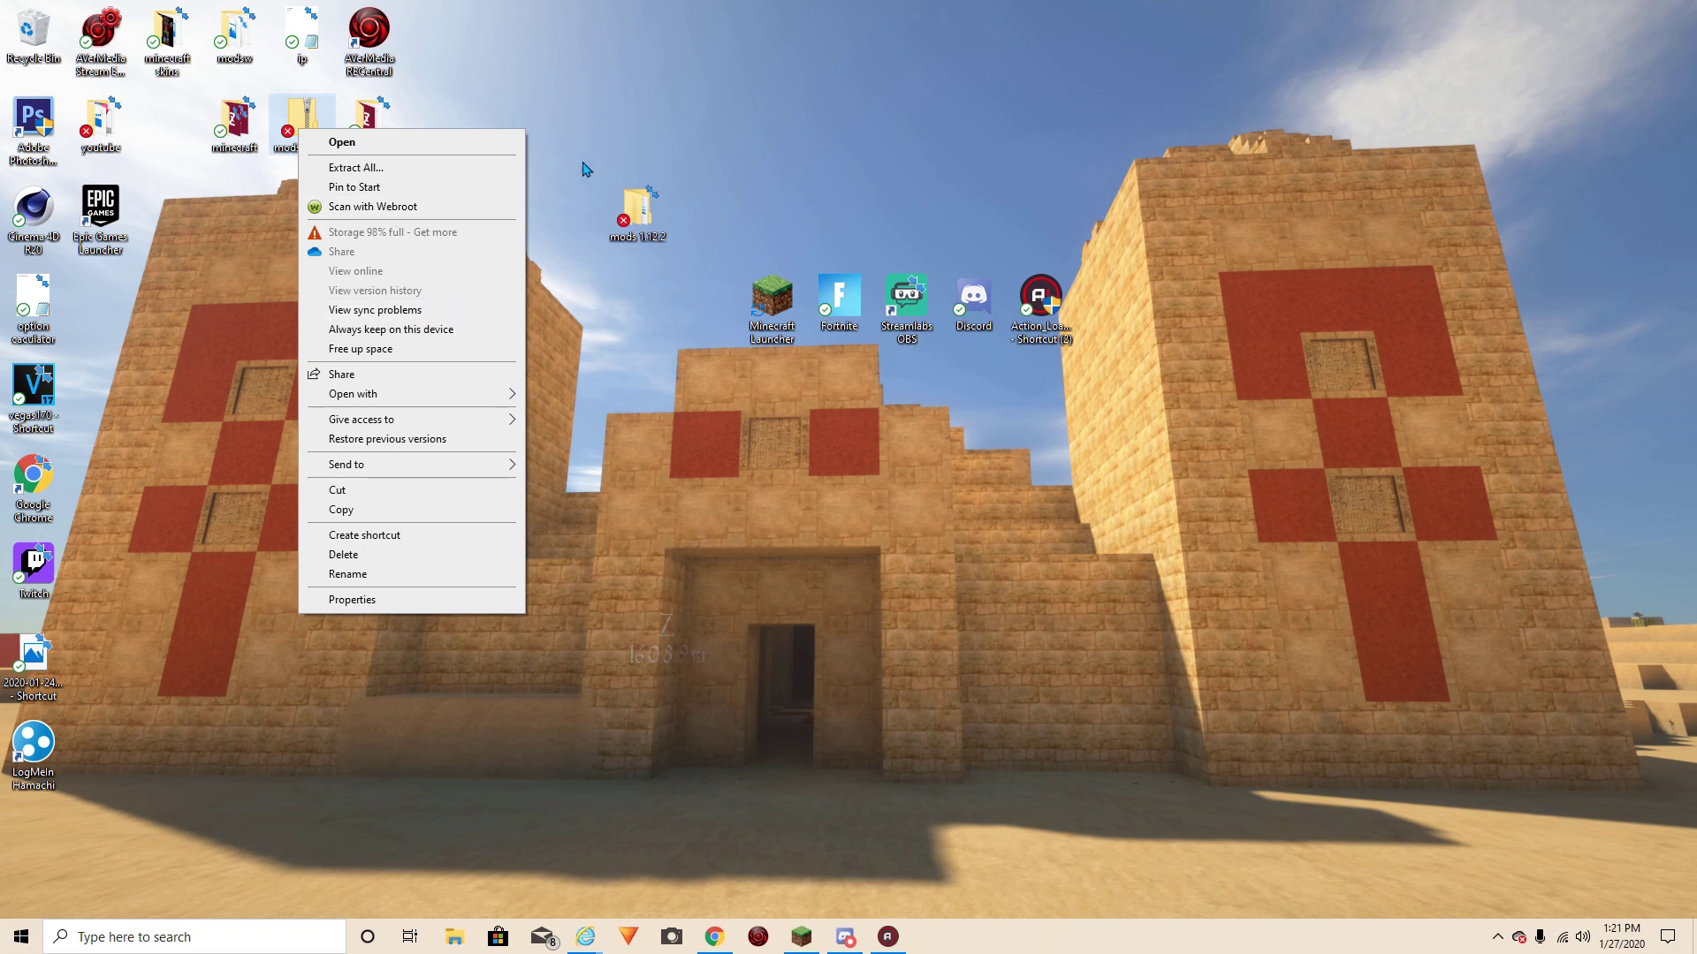
click(397, 146)
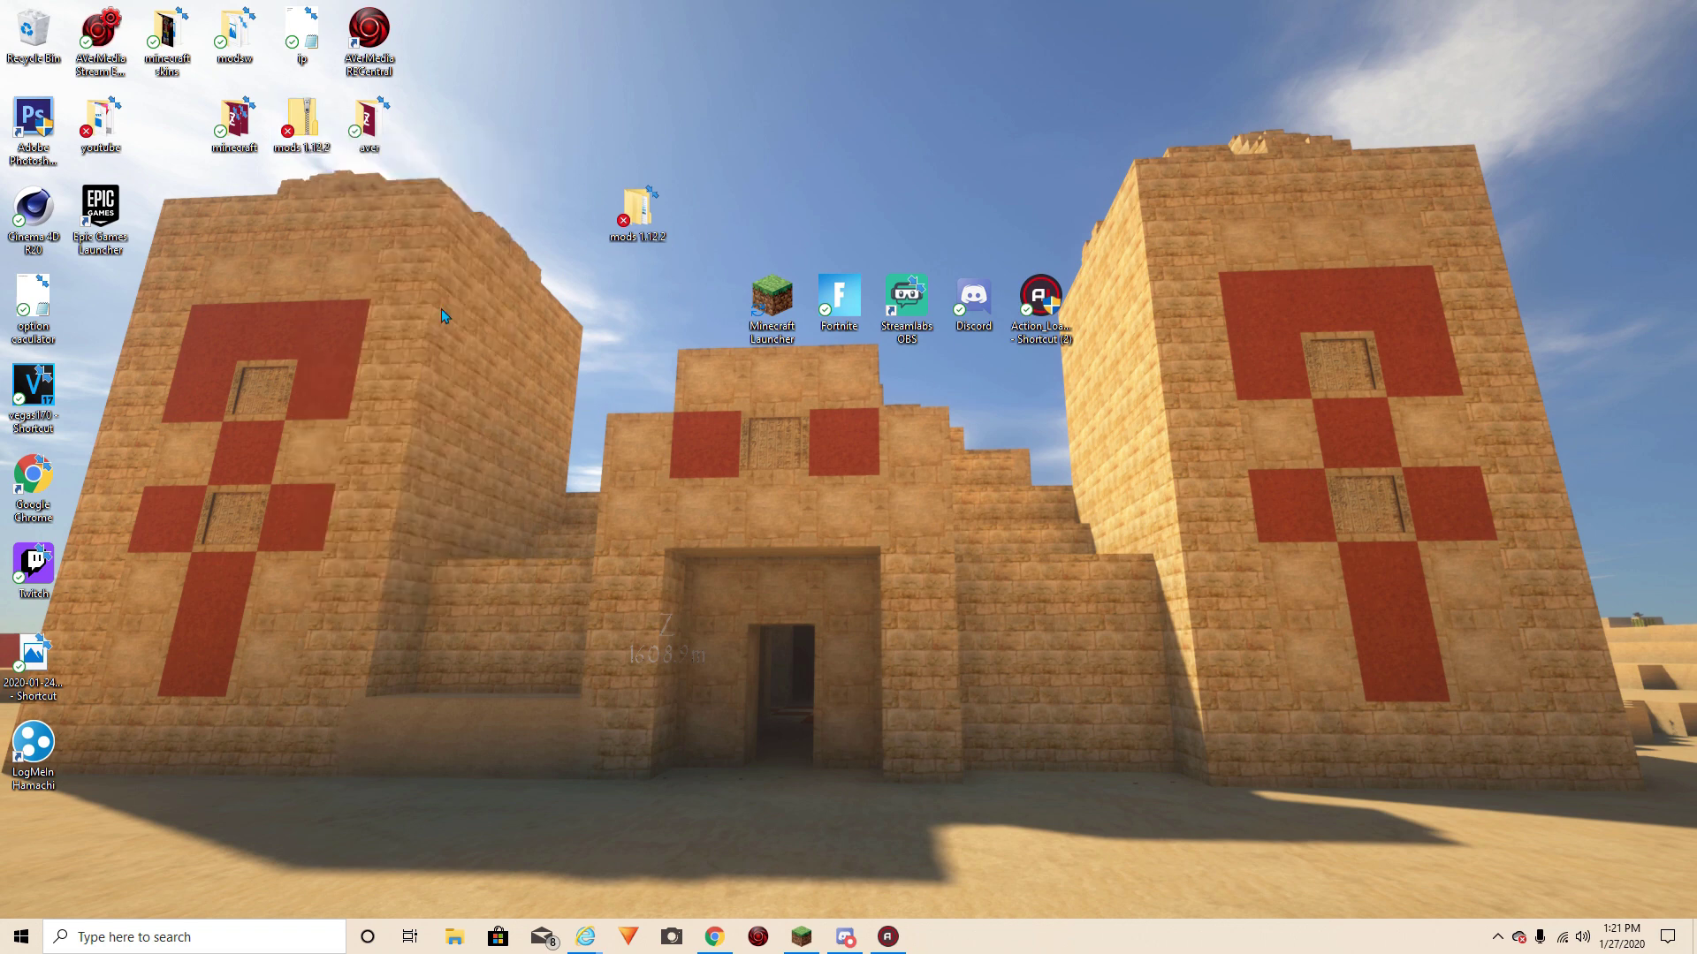
Move the mods 1.12.2 folder beside the Minecraft Launcher shortcut, and look through the mod files in its mods 1.12.2 subfolder
drag(641, 221, 707, 302)
double_click(703, 296)
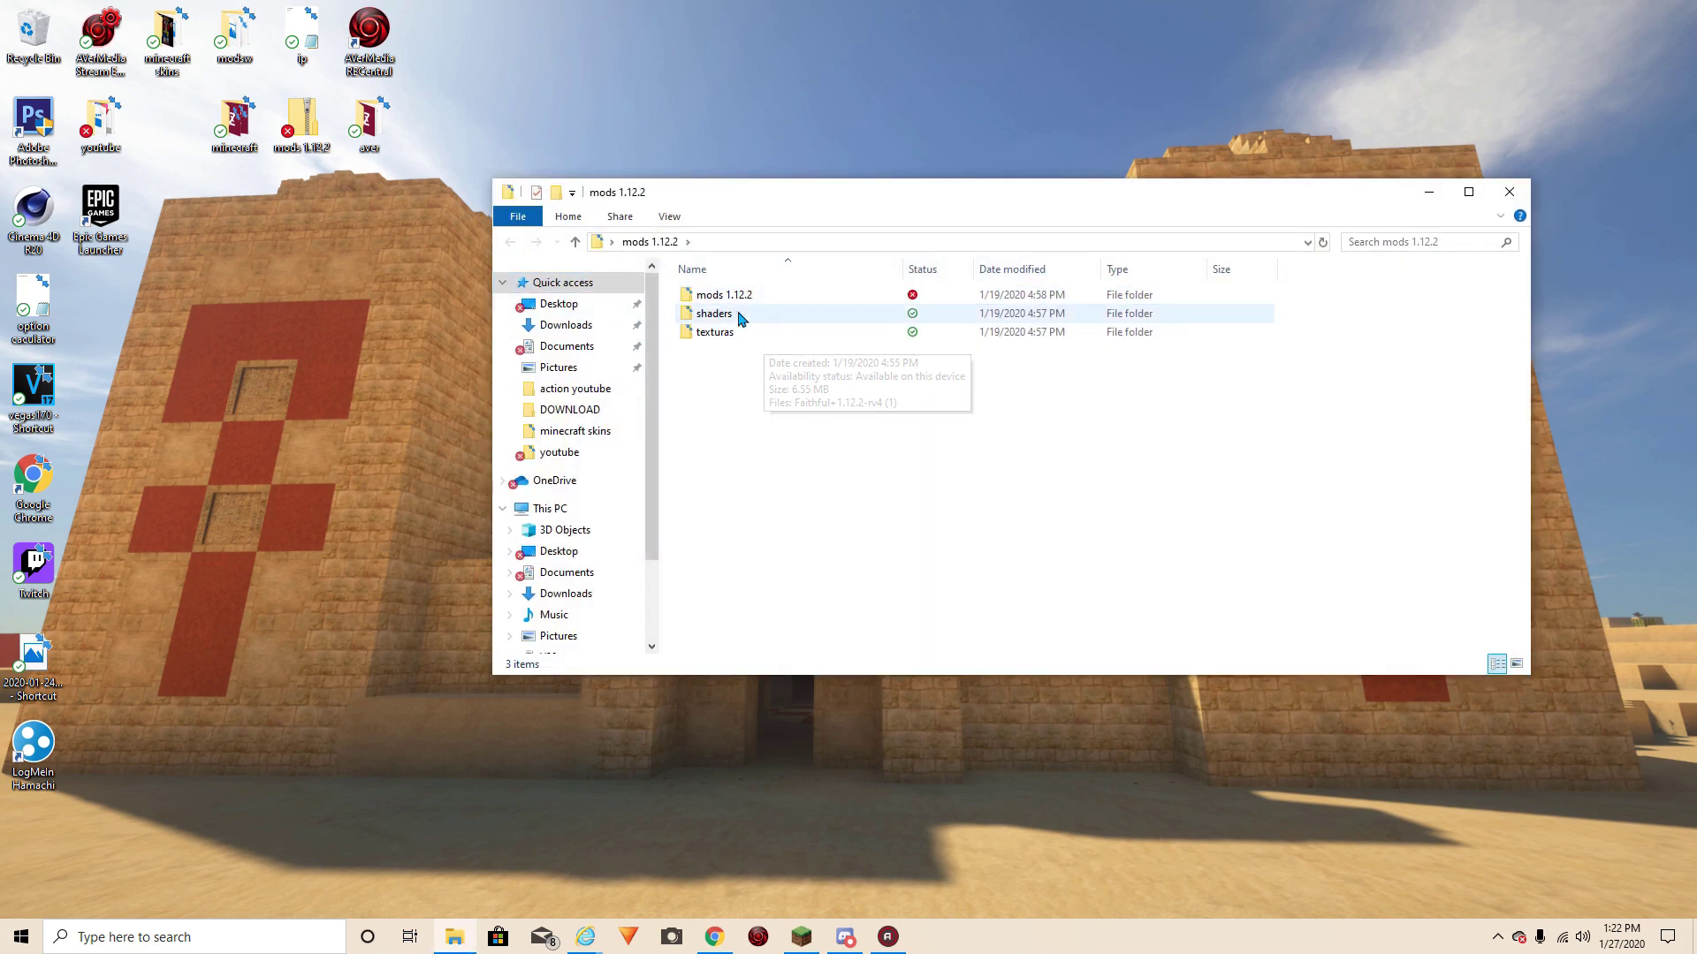
double_click(720, 294)
scroll(795, 380, down, 3)
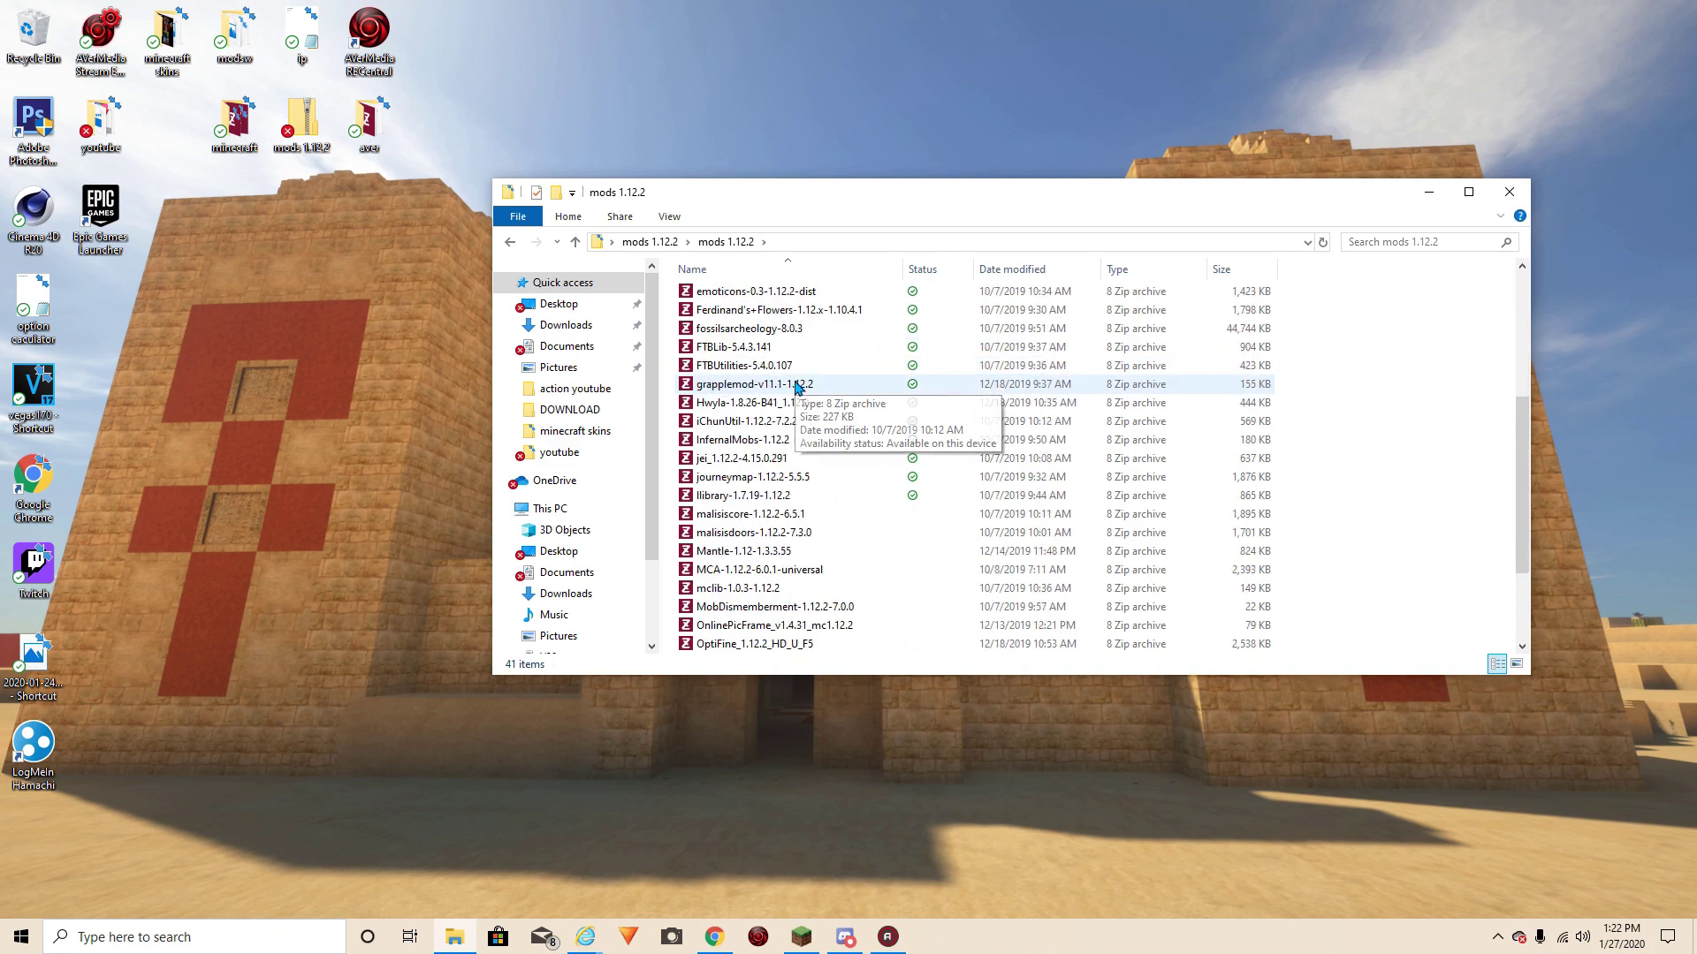
scroll(795, 386, down, 1)
scroll(793, 384, up, 6)
scroll(782, 400, down, 5)
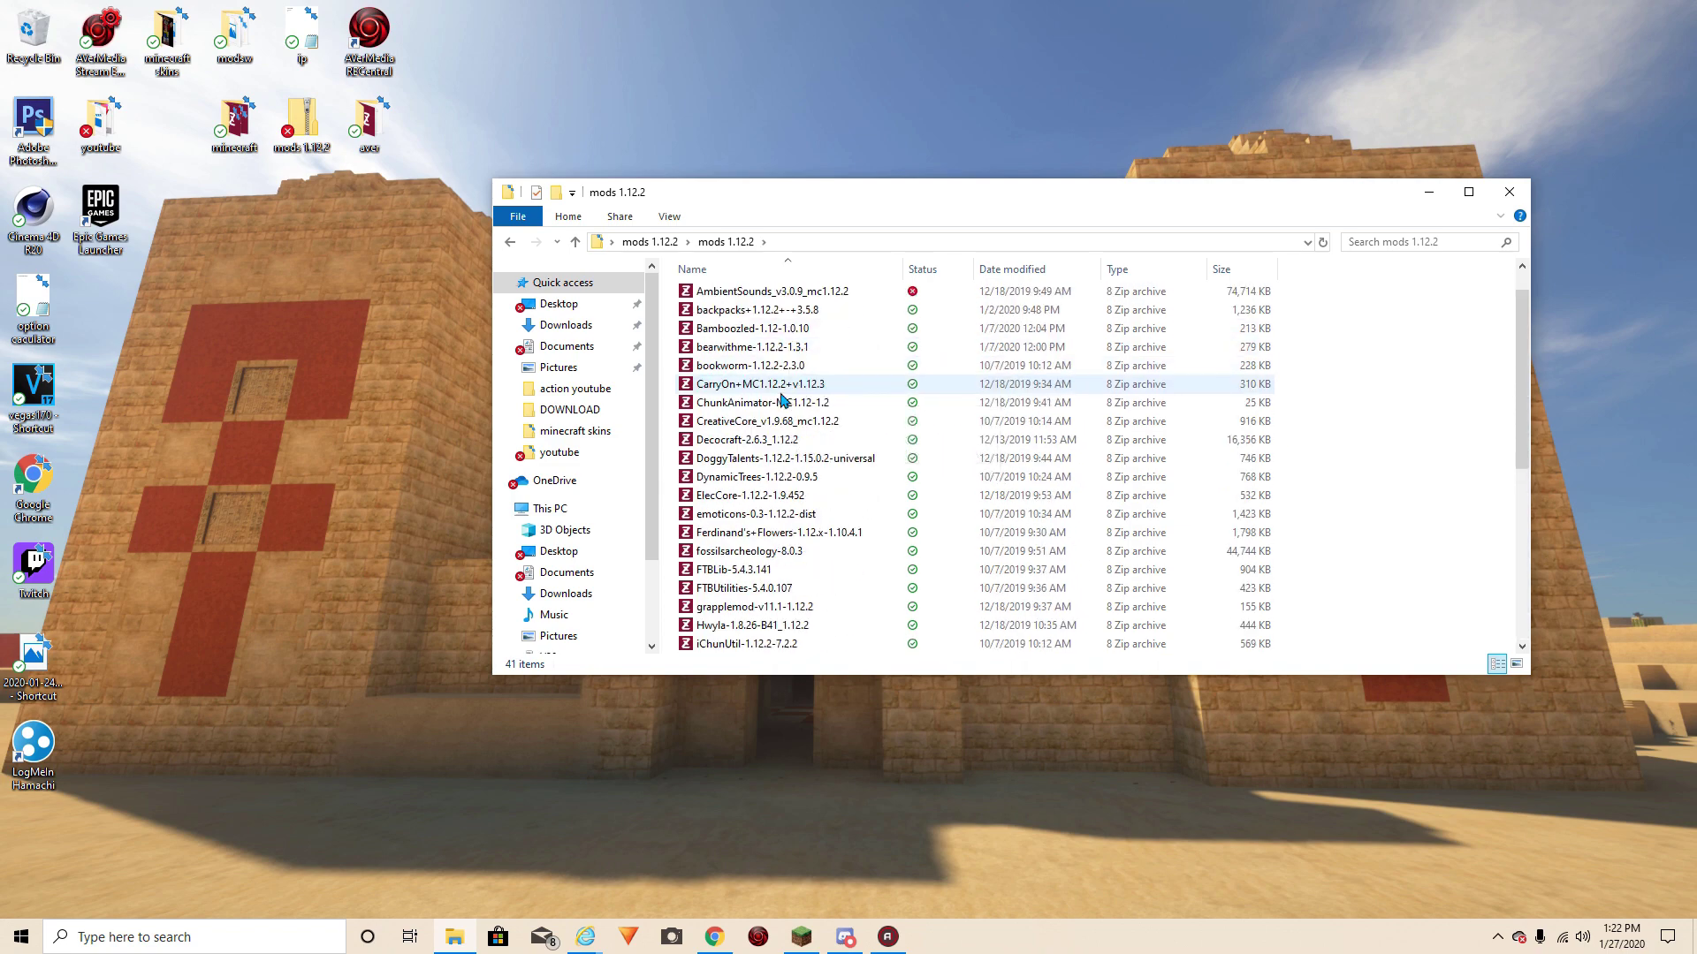
scroll(782, 400, up, 5)
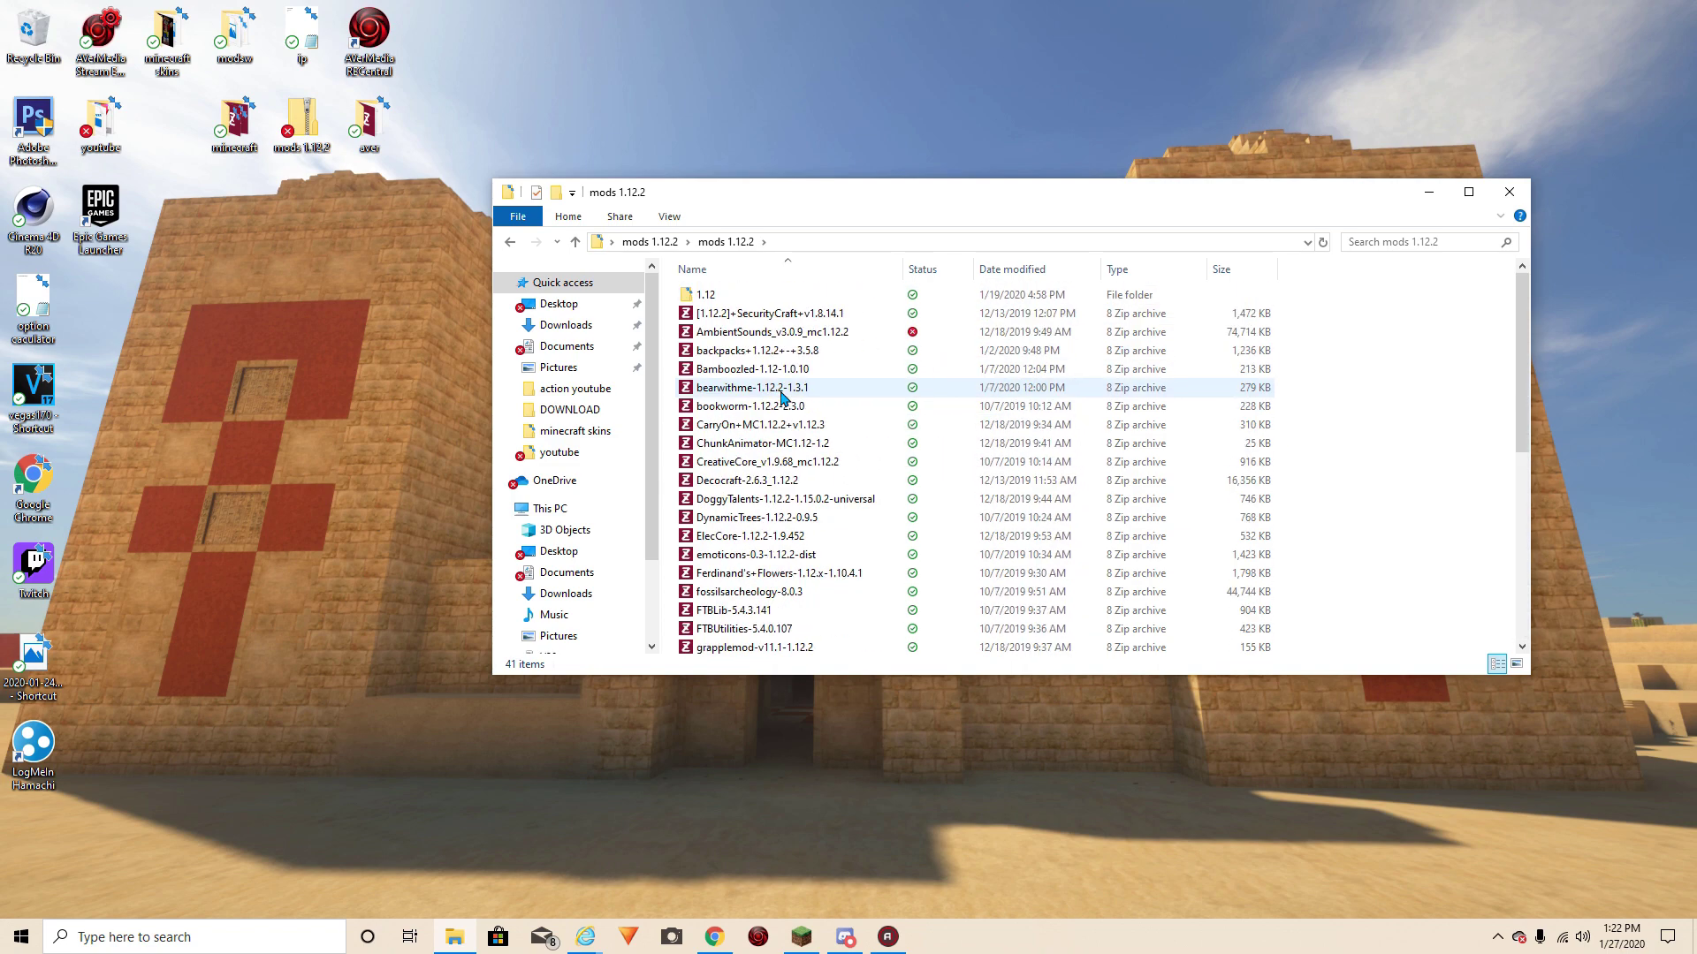
View the shader packs in the shaders subfolder of mods 1.12.2, and return to the parent folder
click(510, 241)
click(714, 318)
double_click(714, 318)
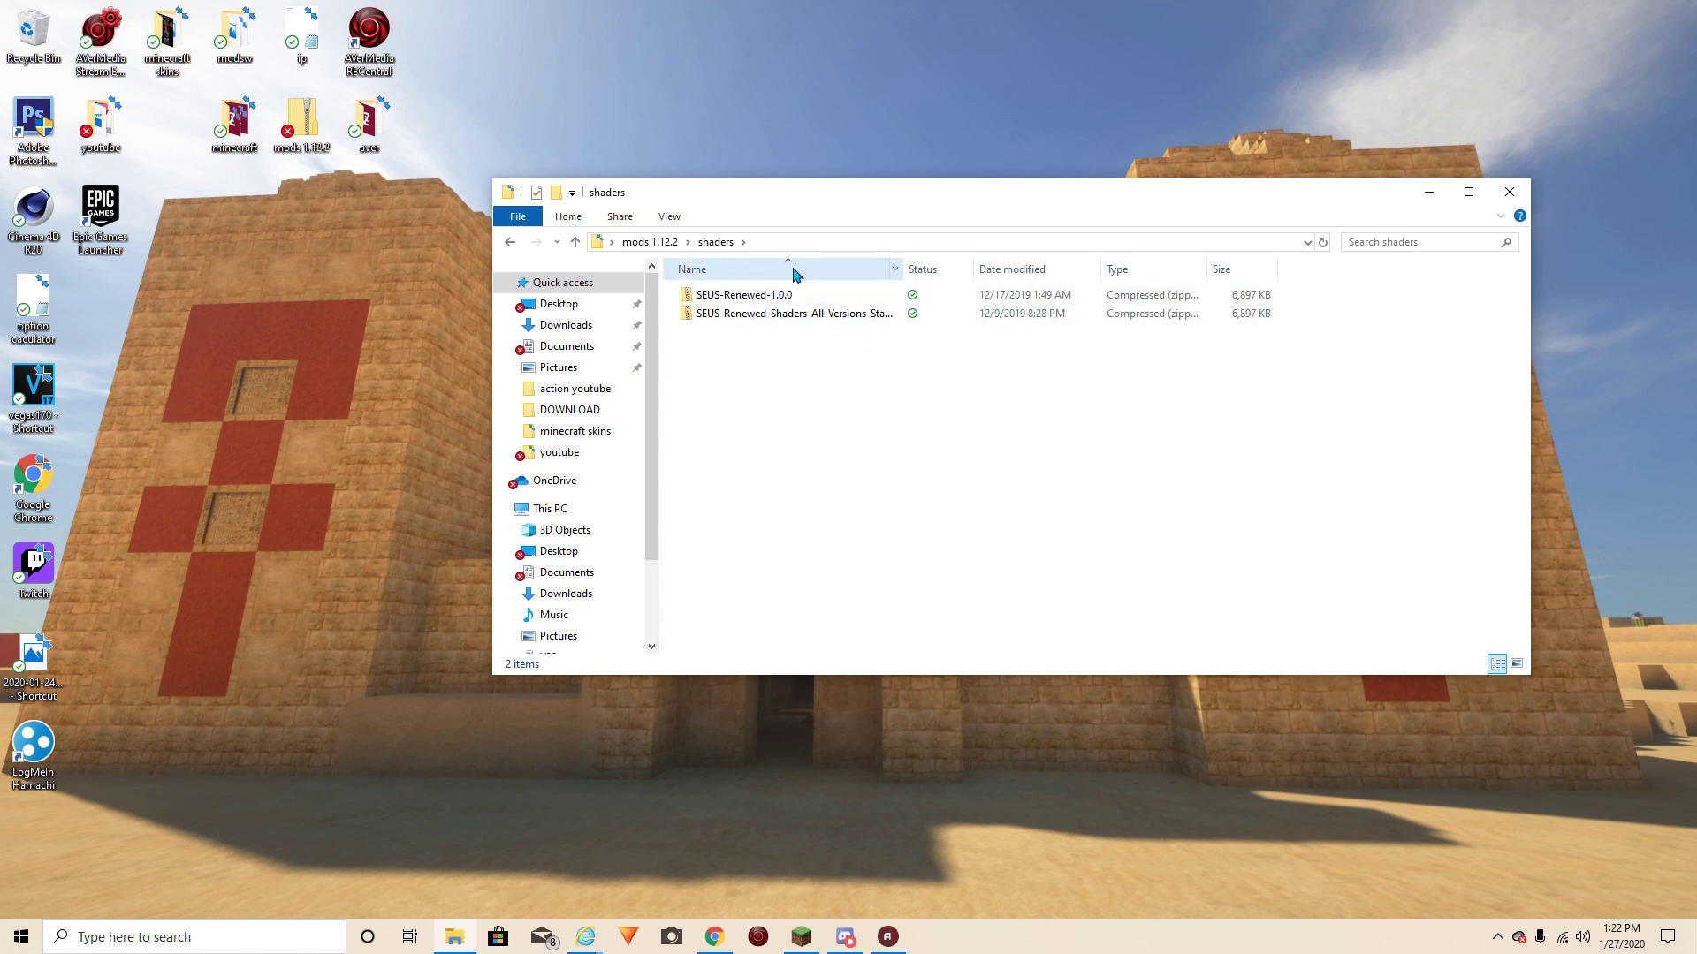
click(782, 314)
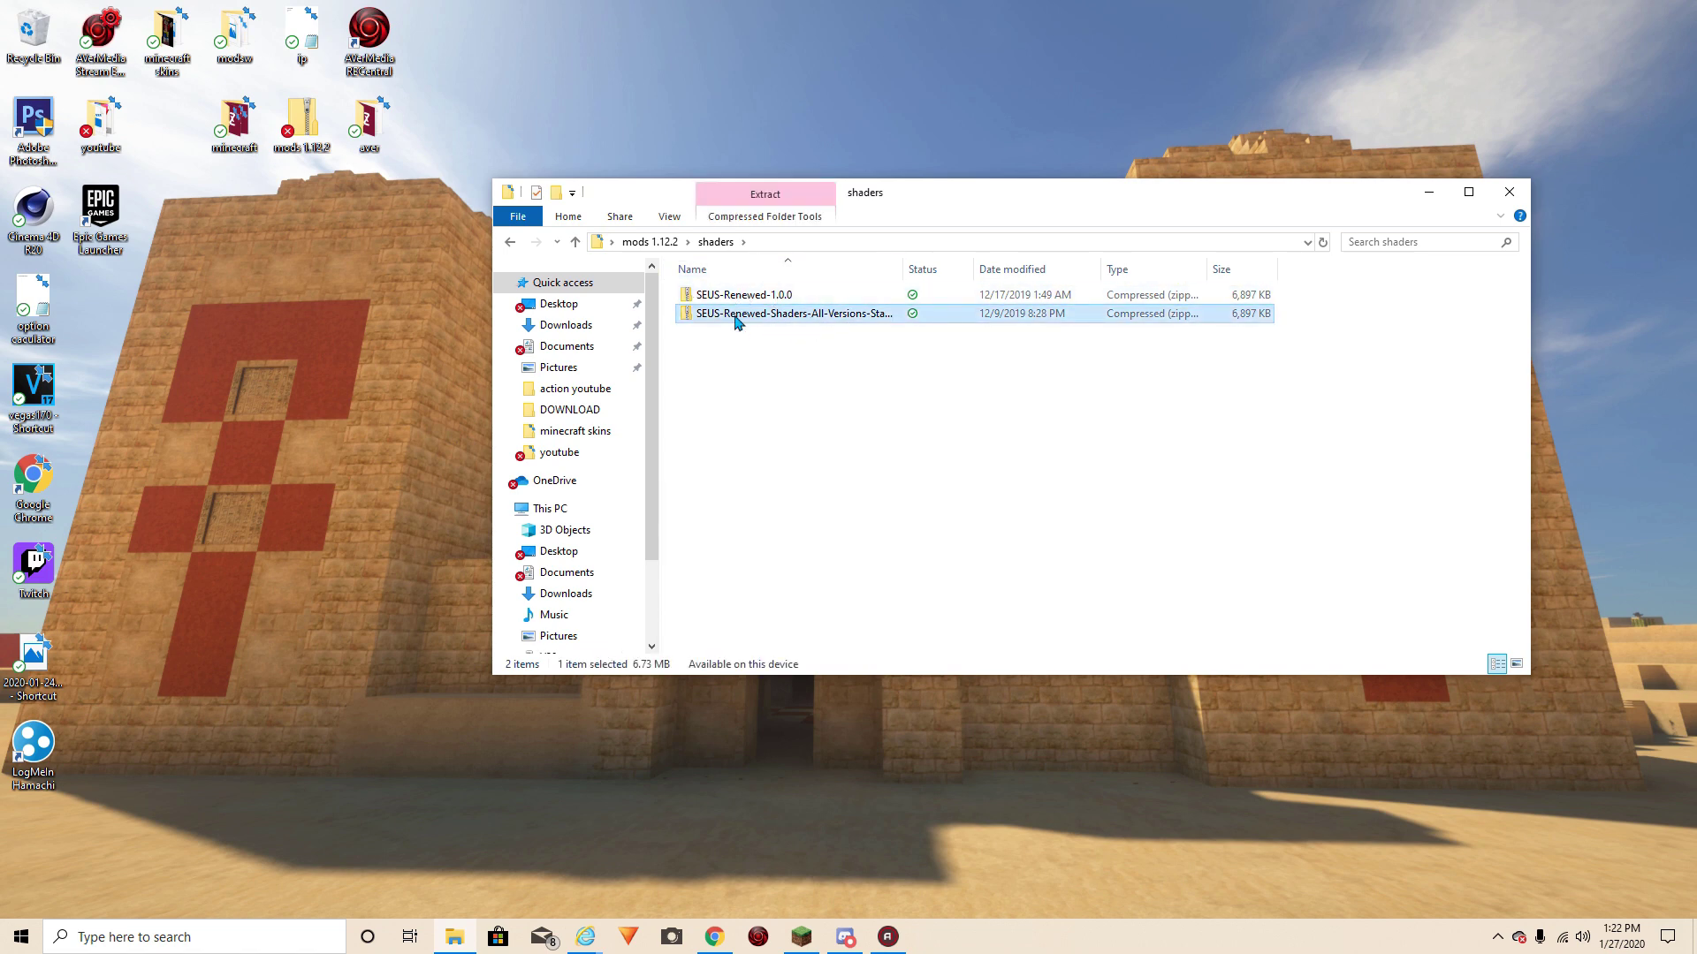
click(510, 242)
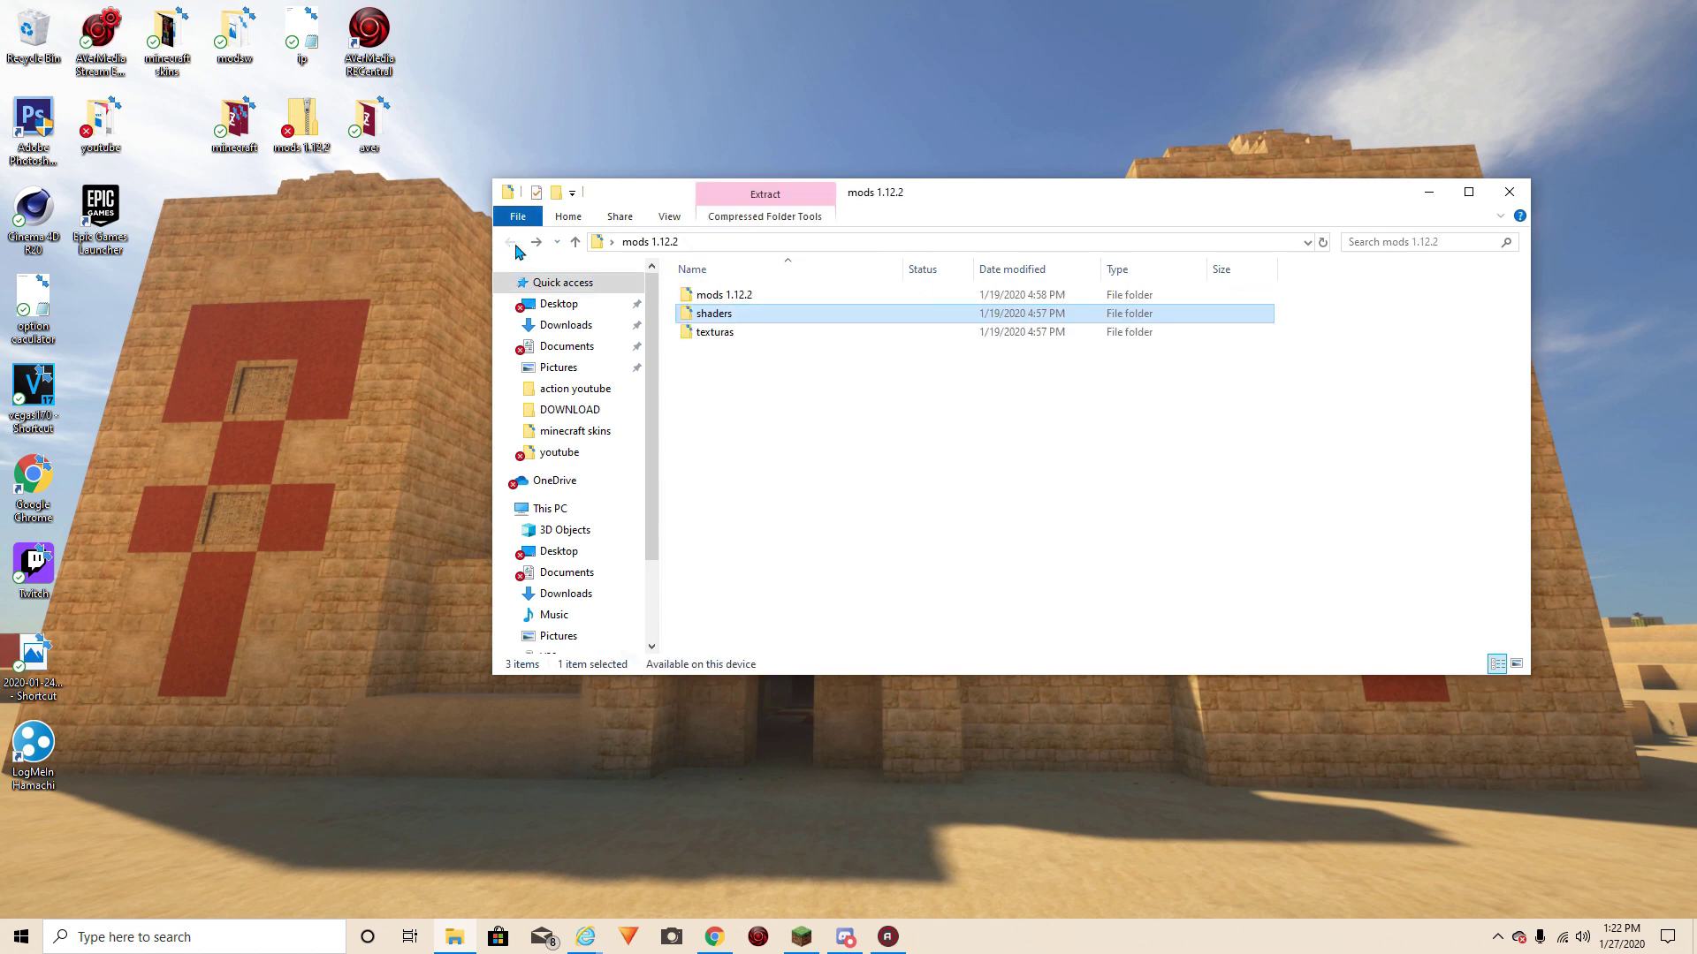
View the contents of the texturas subfolder, return to the parent folder, and minimize the window
double_click(709, 334)
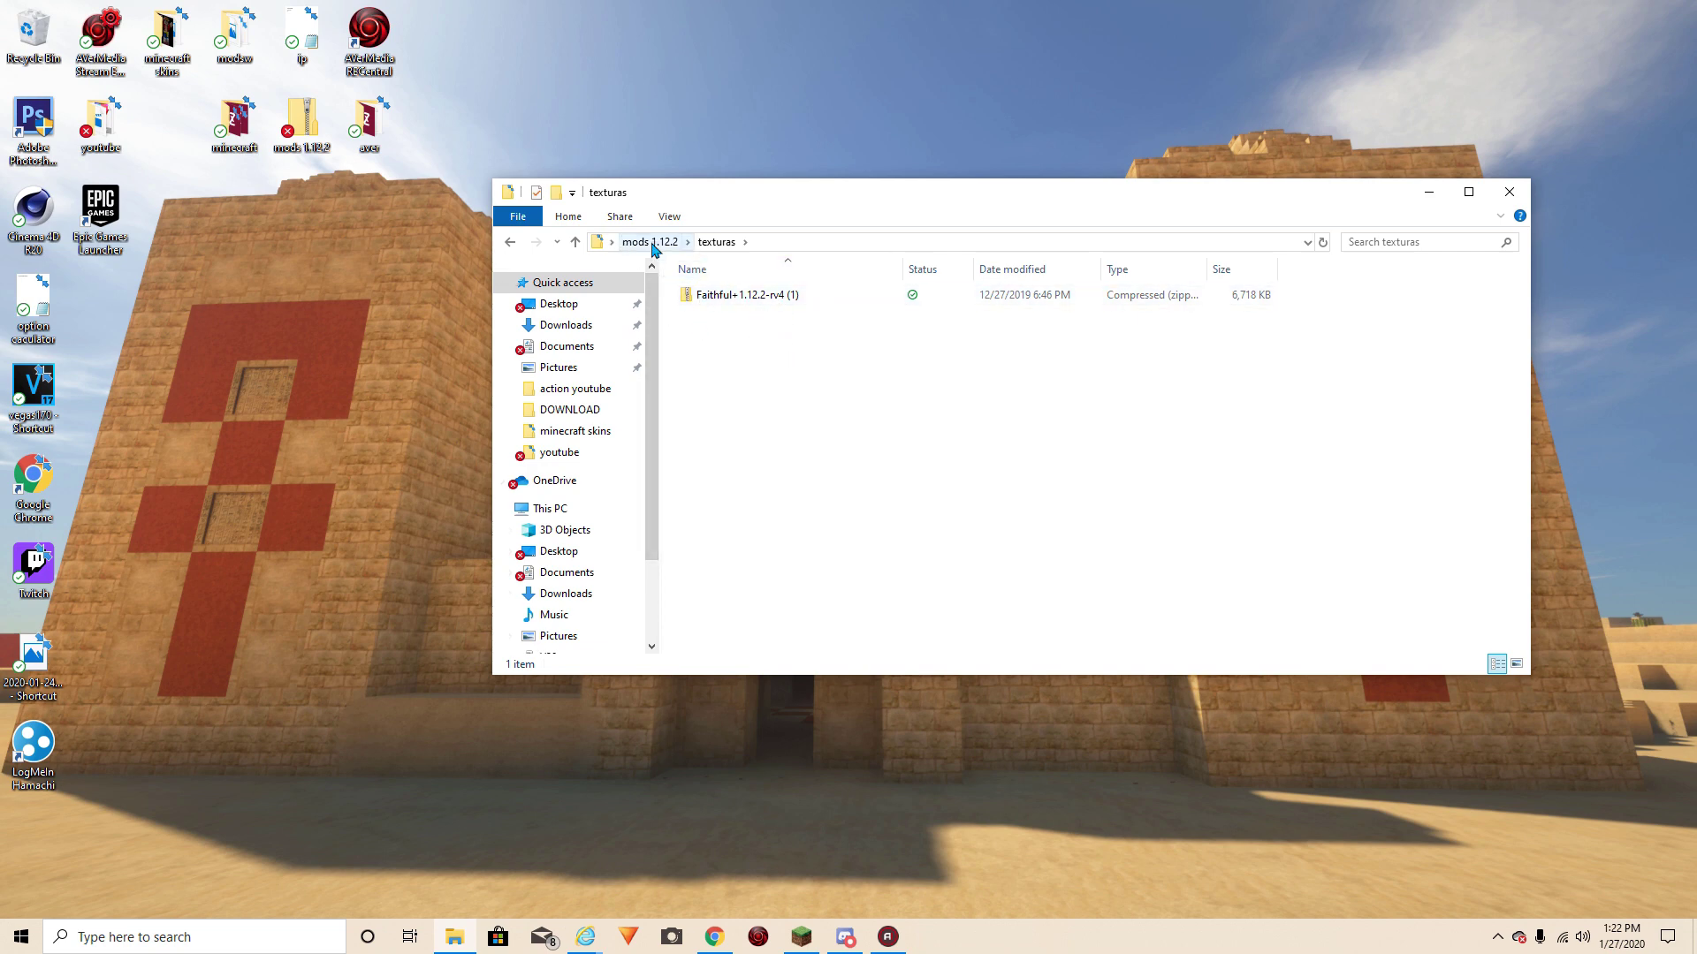
click(510, 243)
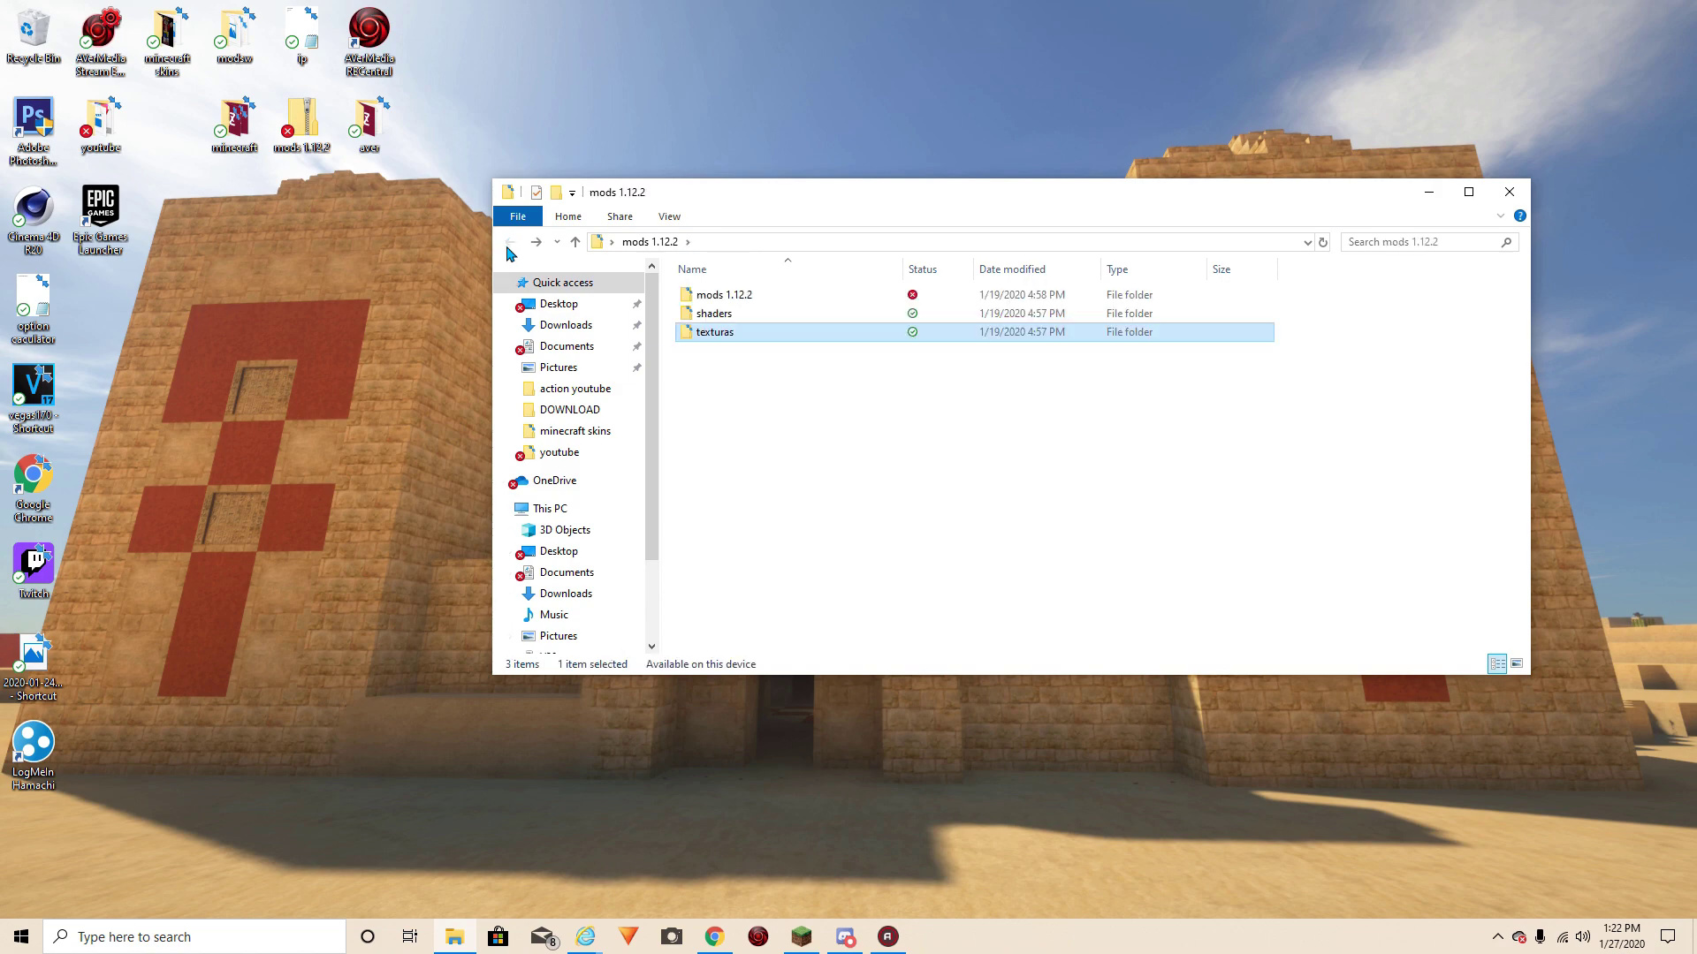
click(1432, 201)
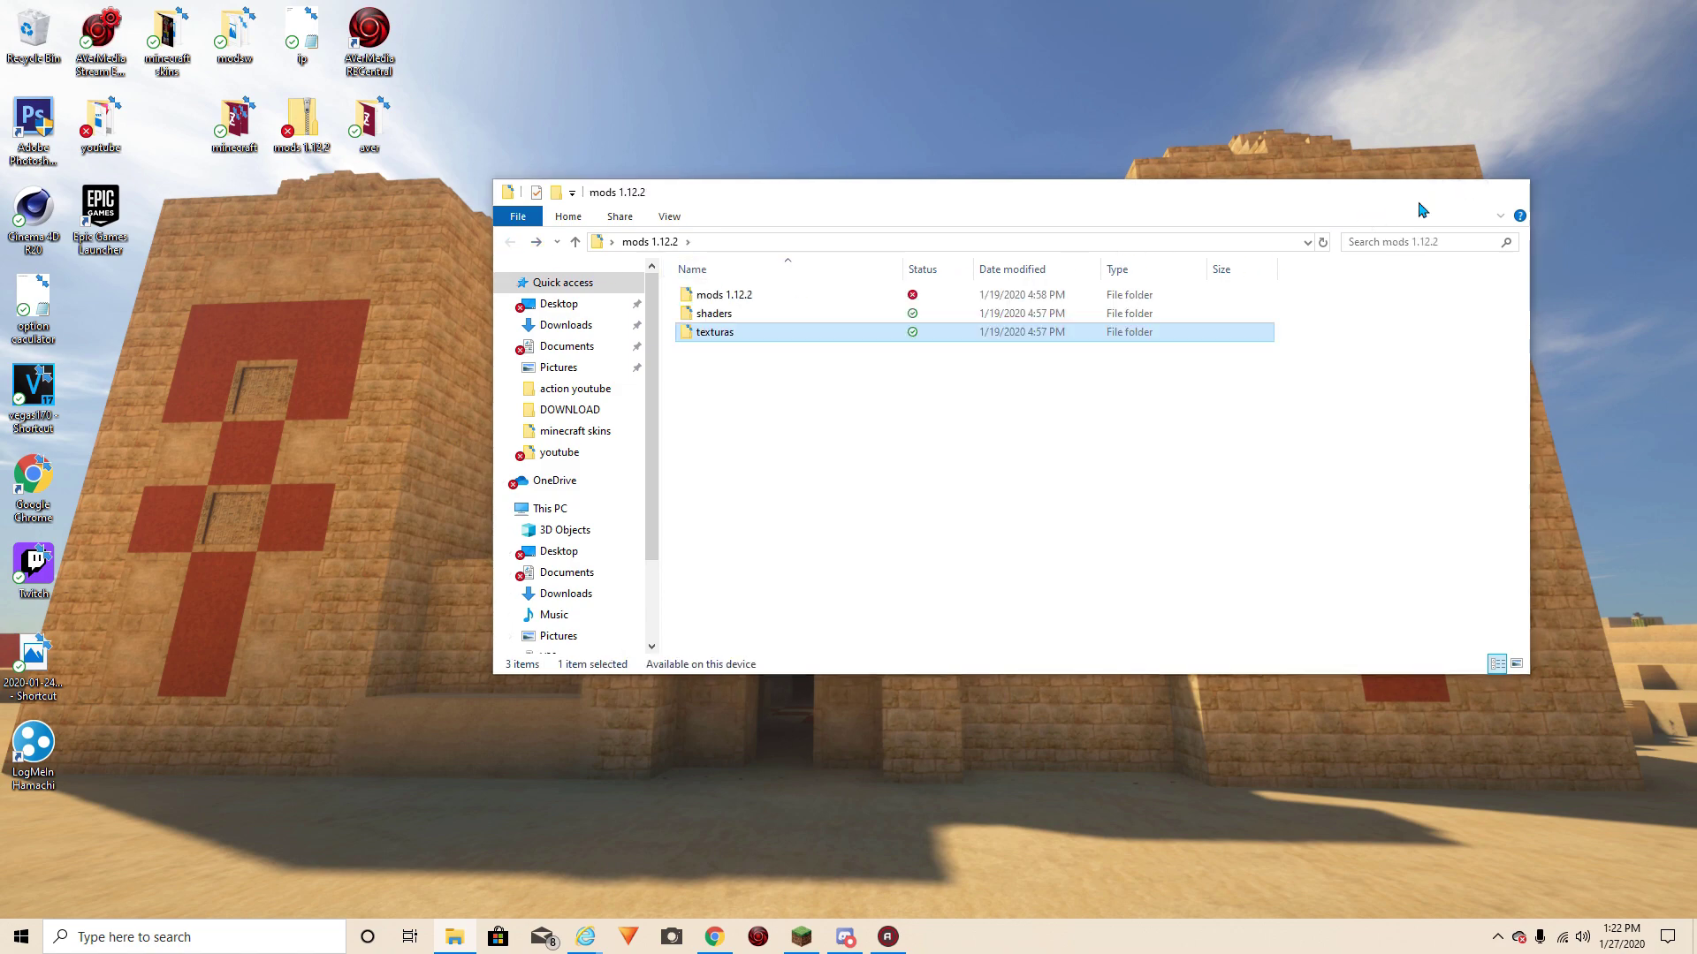
Search Windows for the Run app using "run" and the Spanish term "ejecutar", and close the search
click(257, 938)
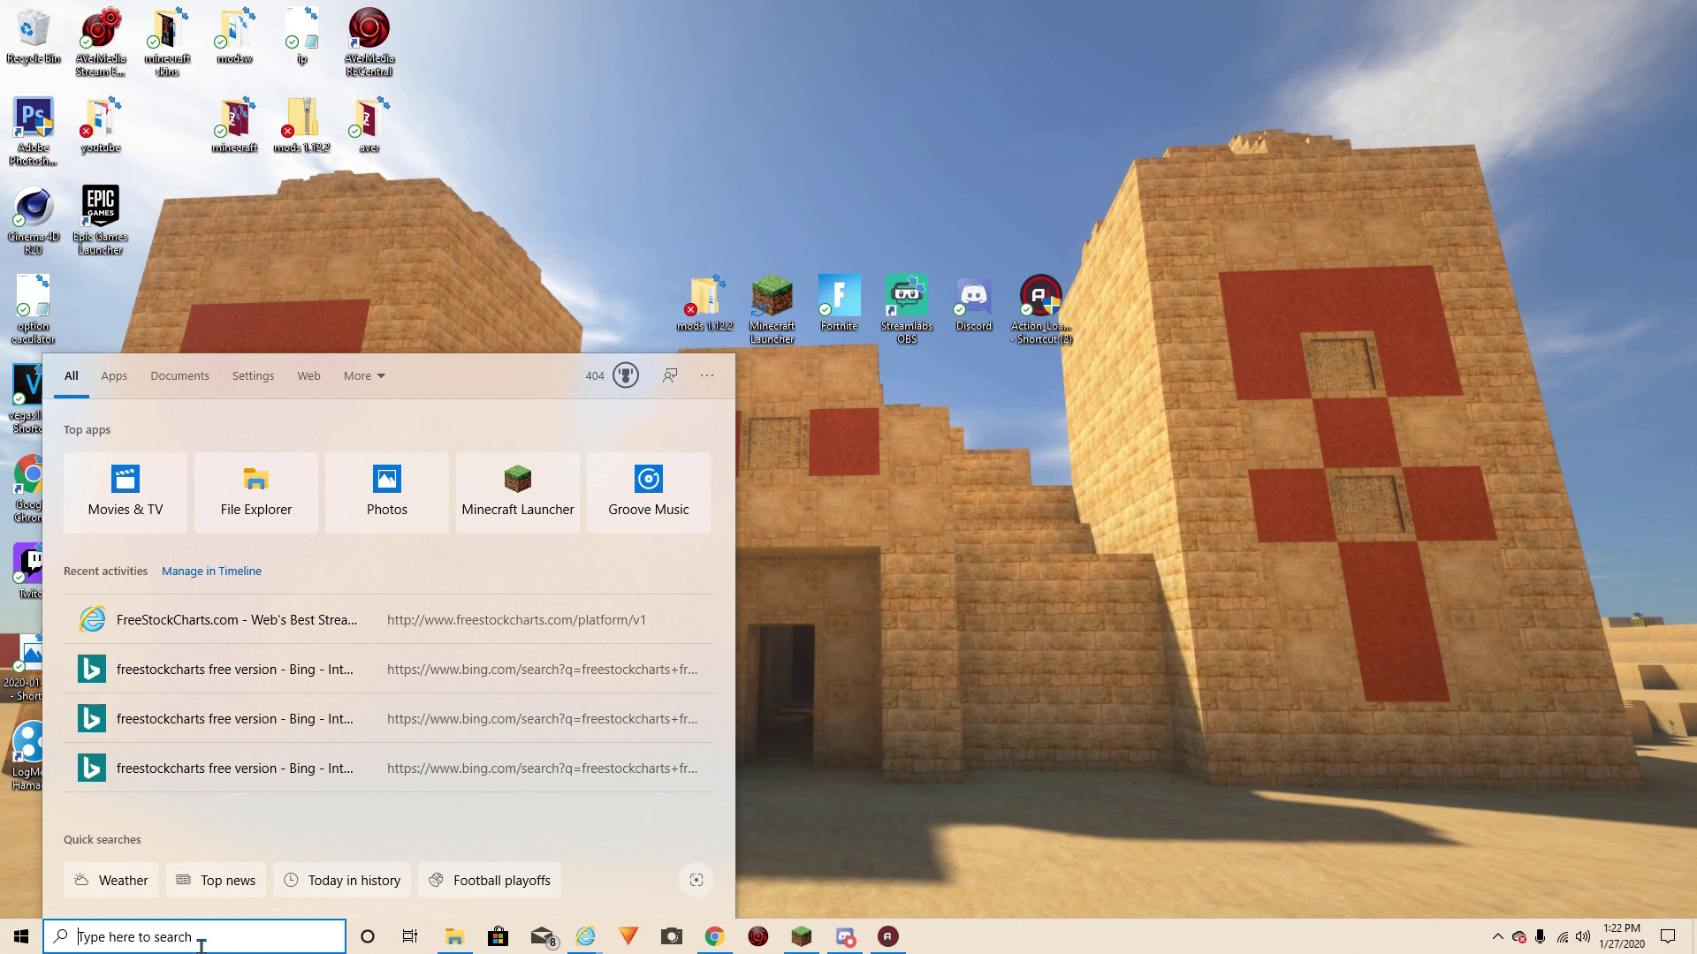
text(run)
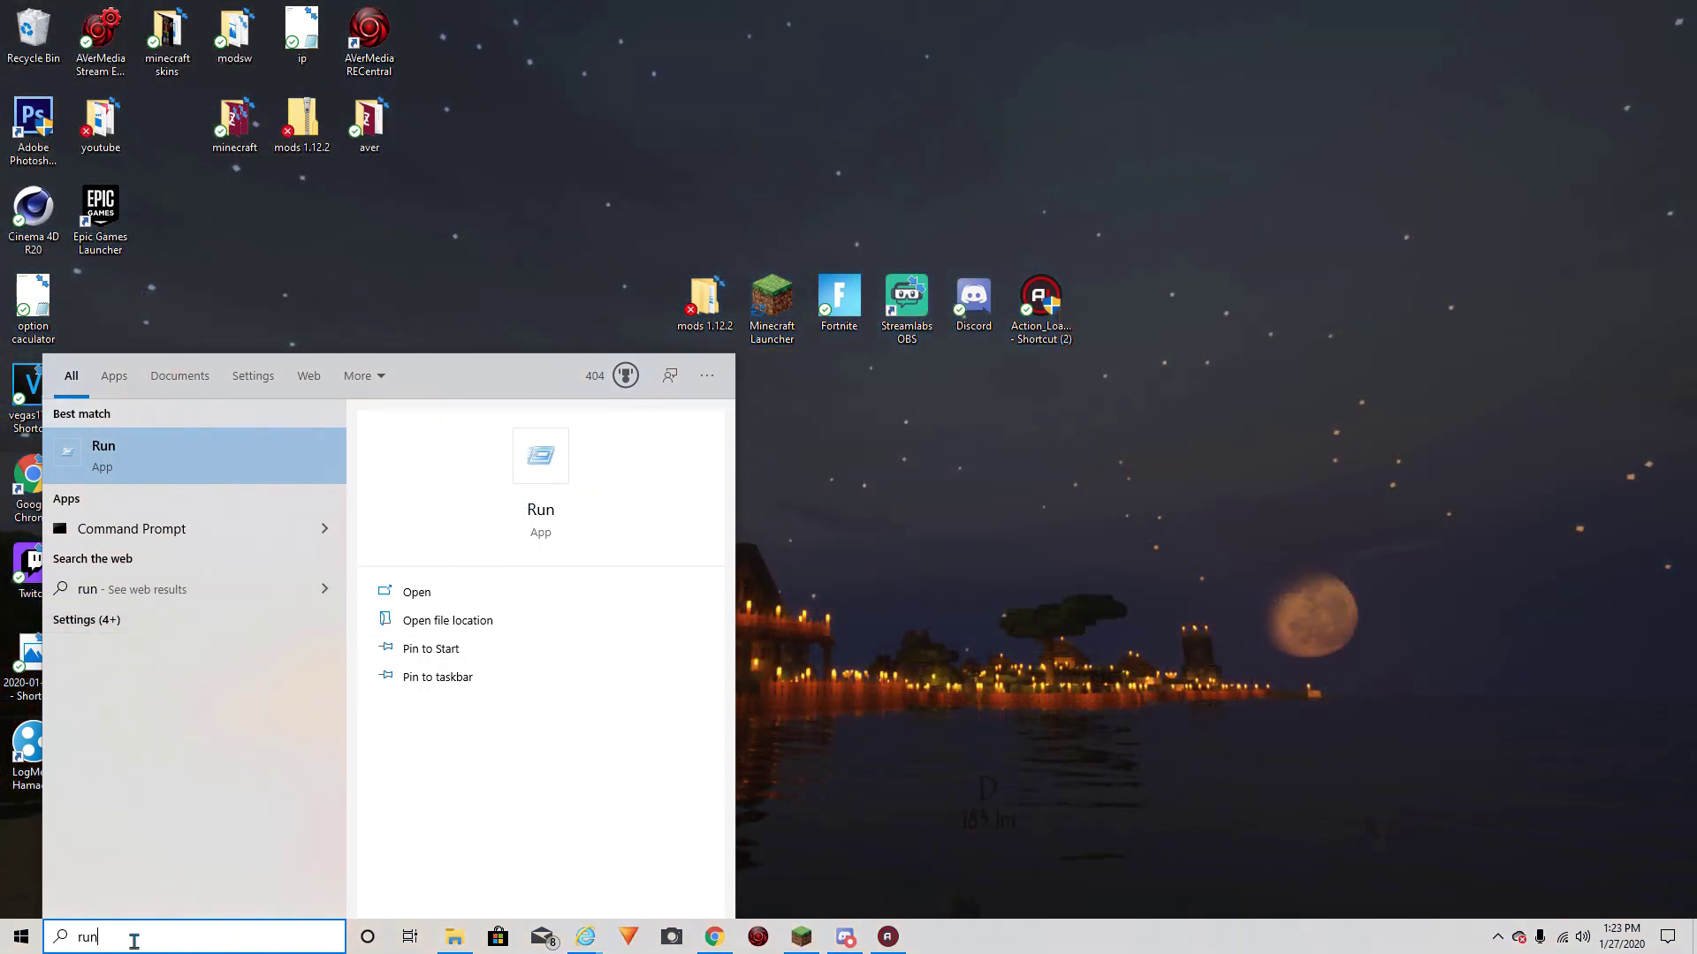
key(BackSpace)
key(BackSpace)
key(BackSpace)
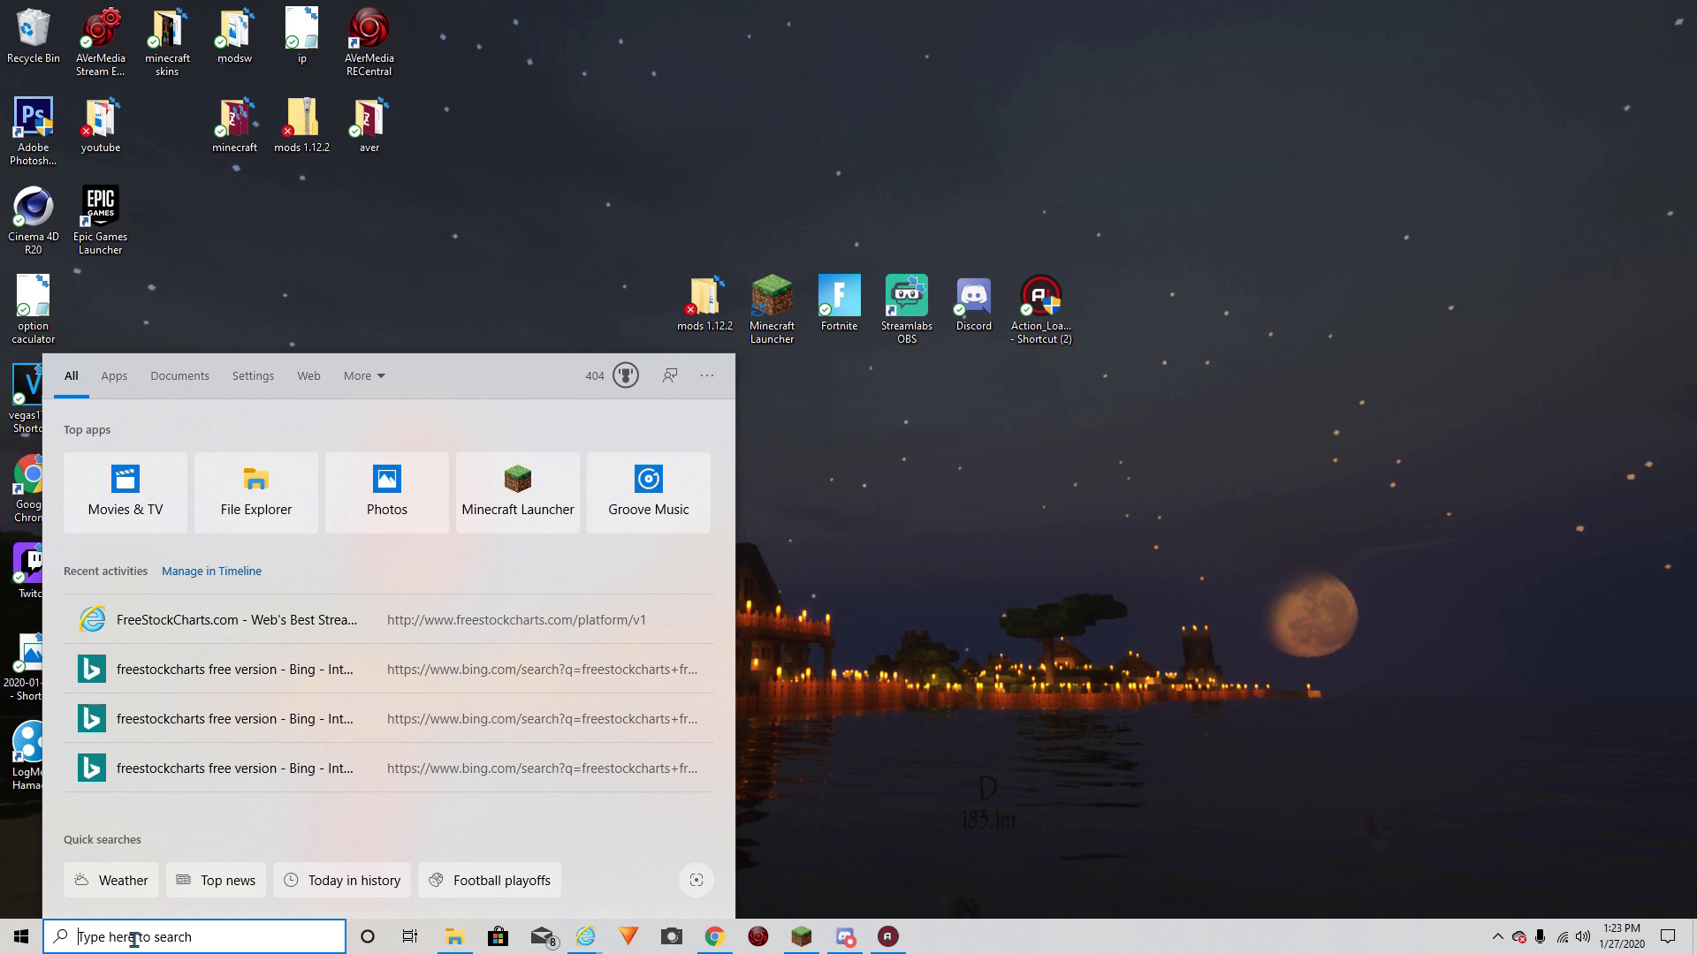
text(eje)
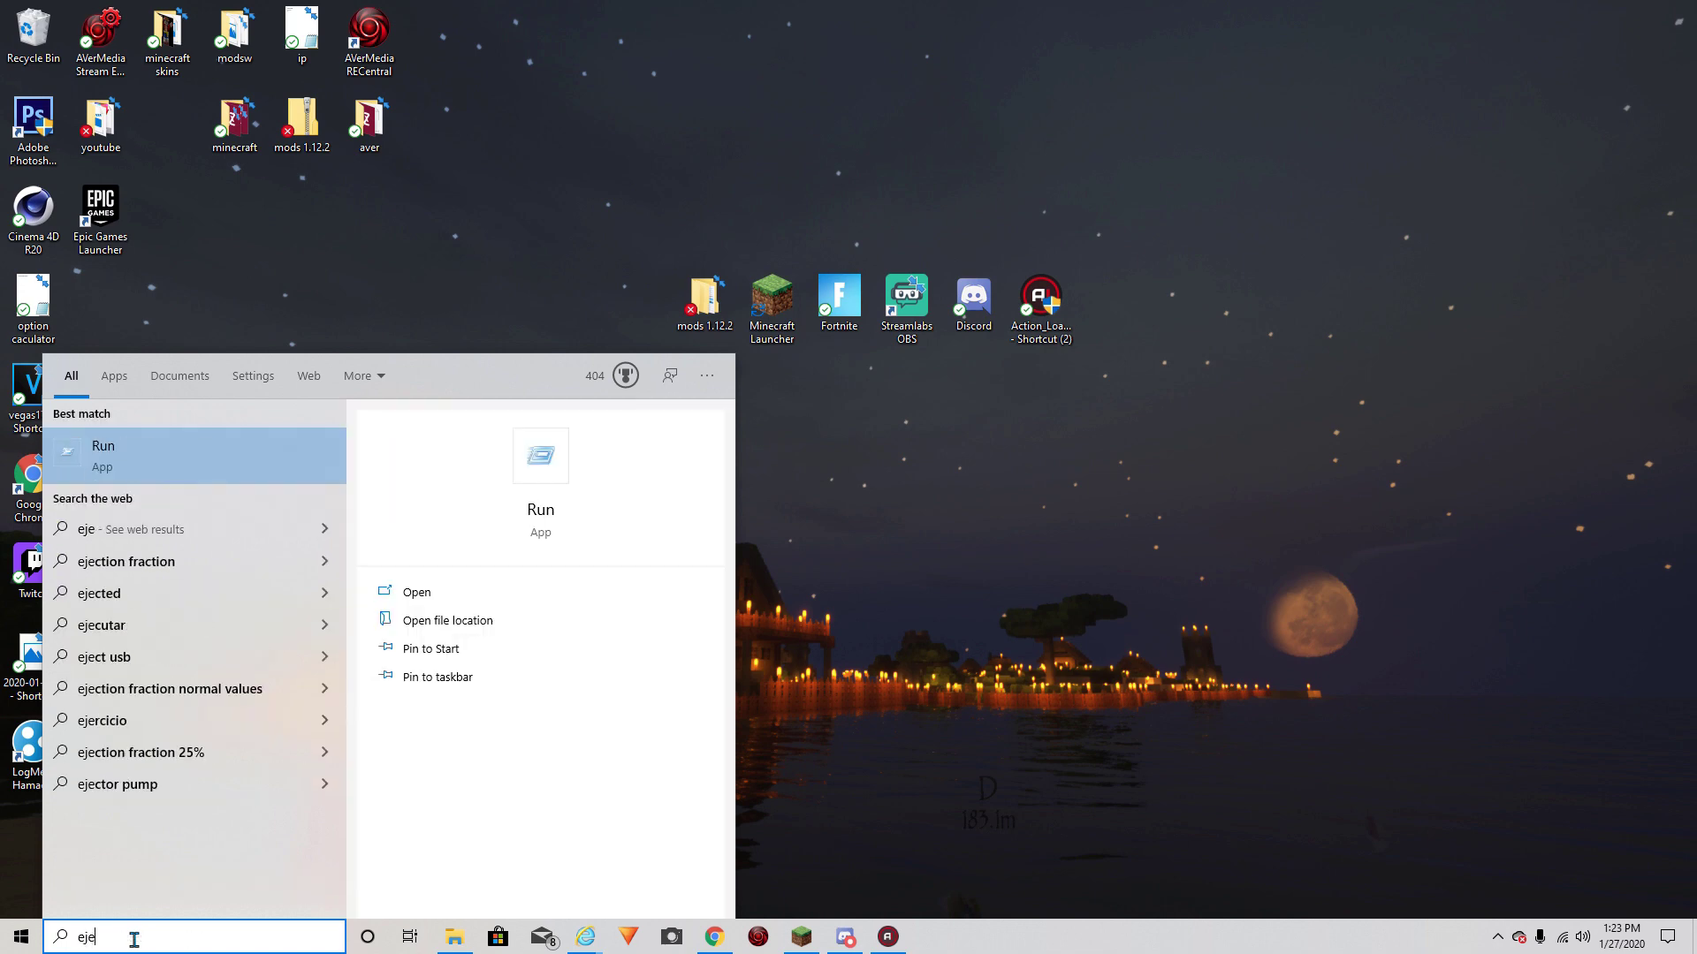
text(cutar)
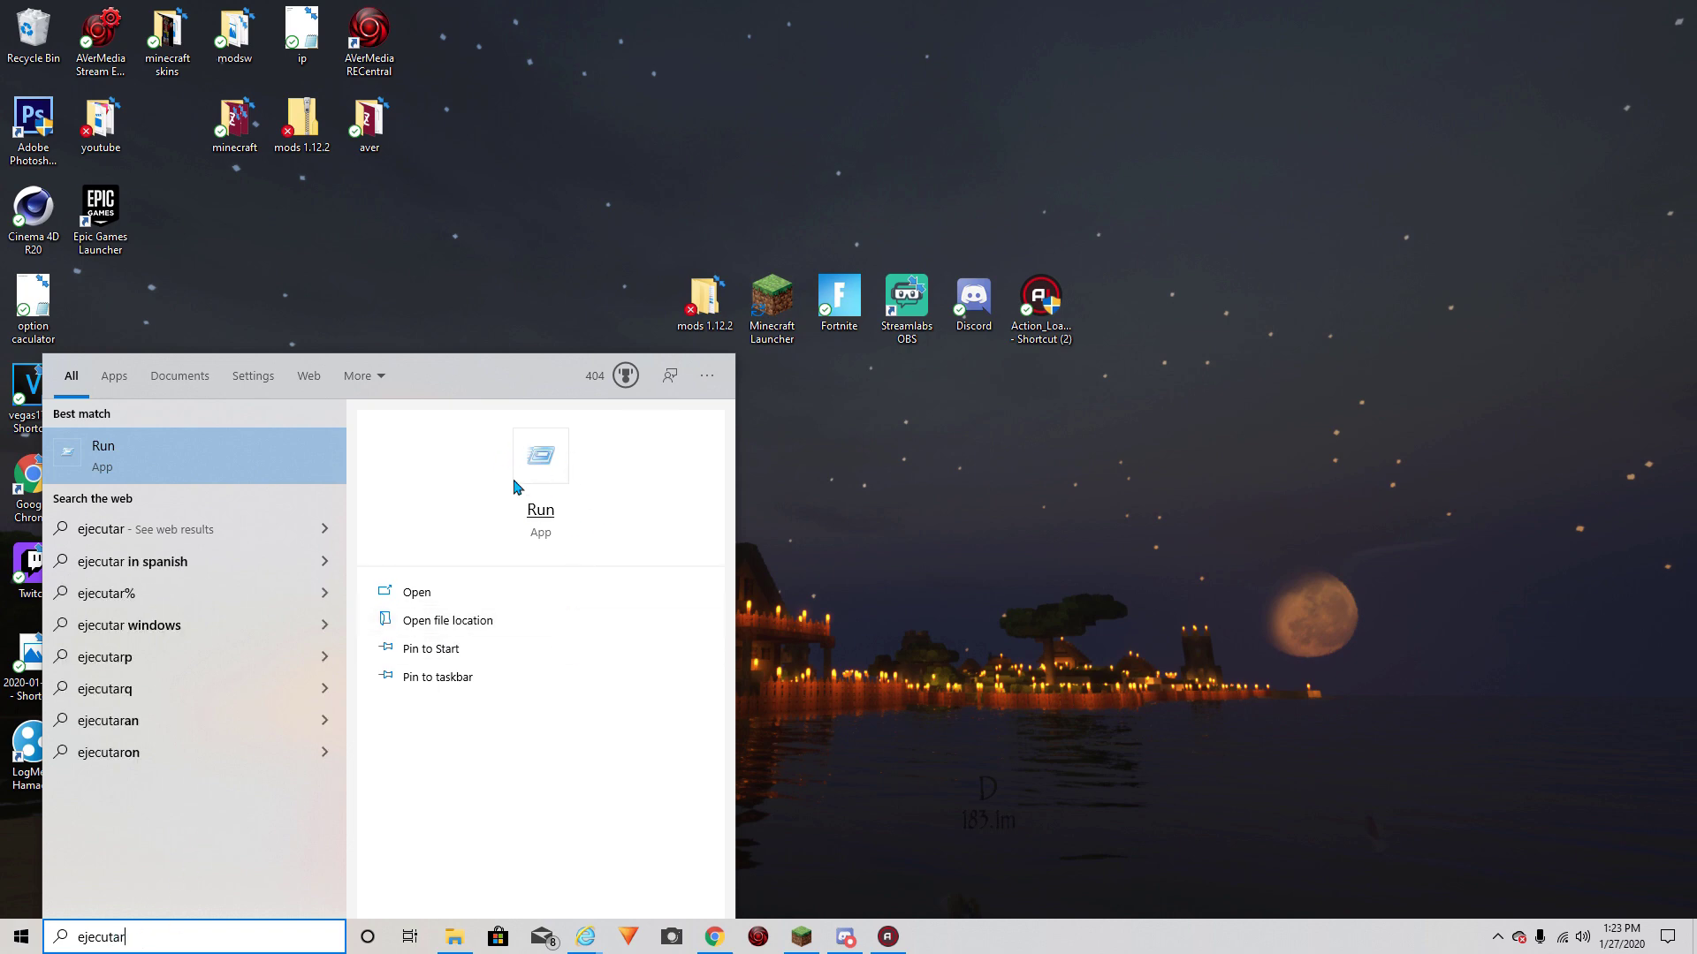
click(480, 306)
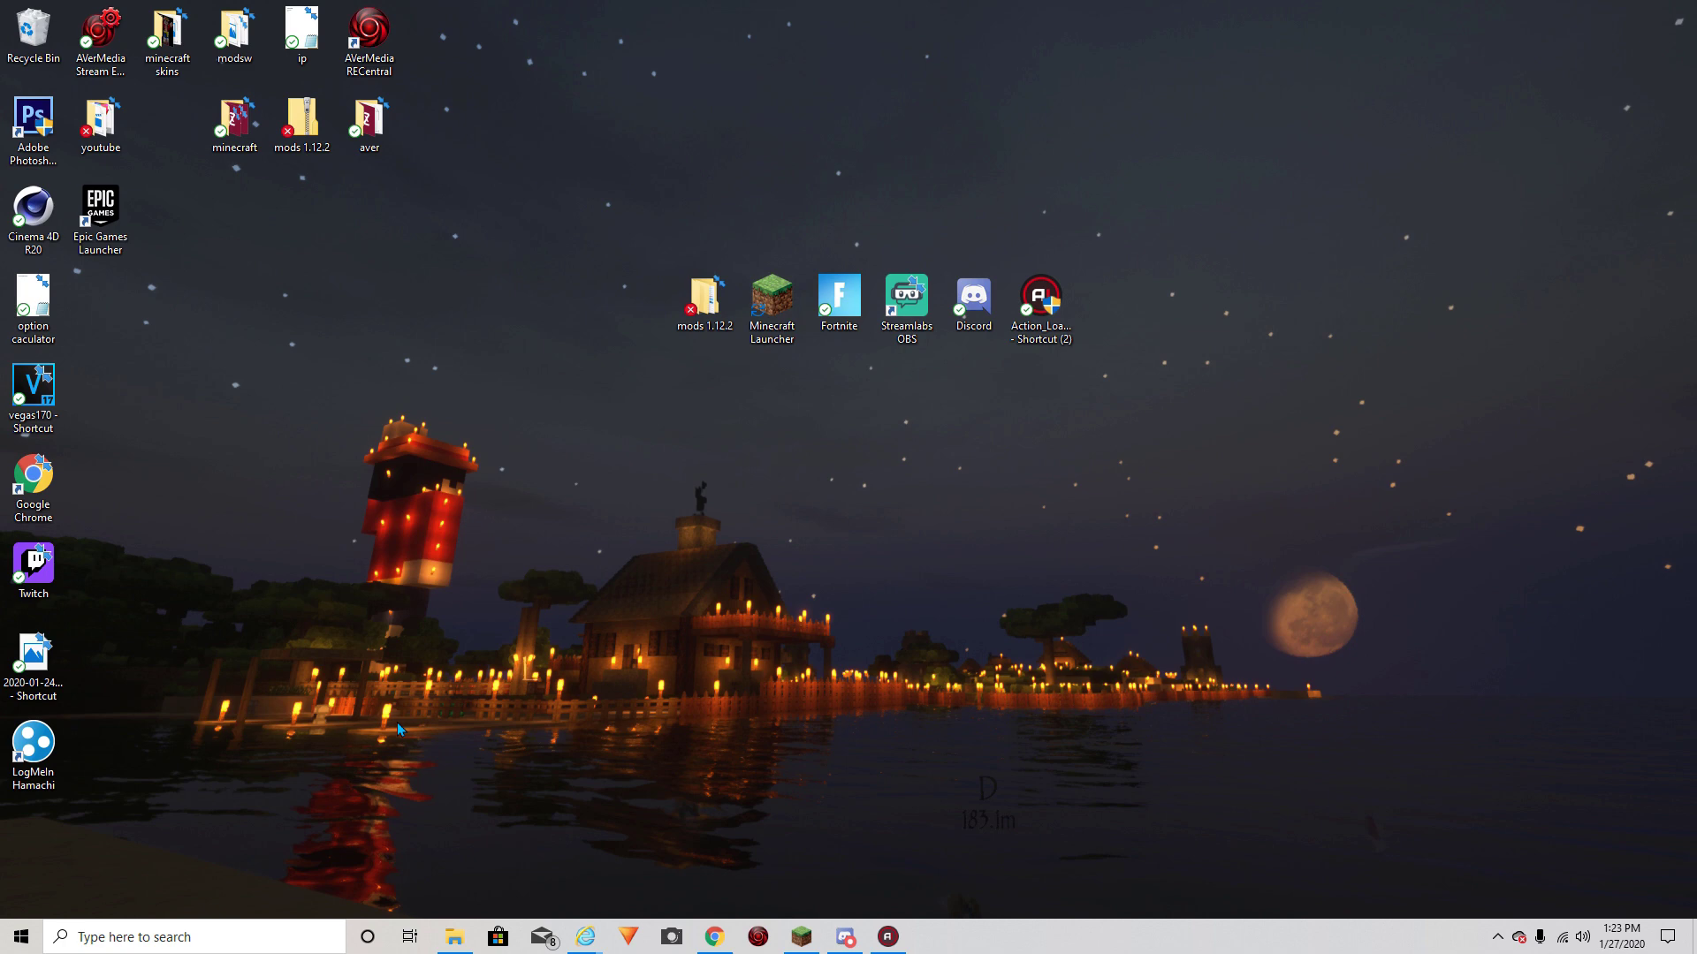
key(super+r)
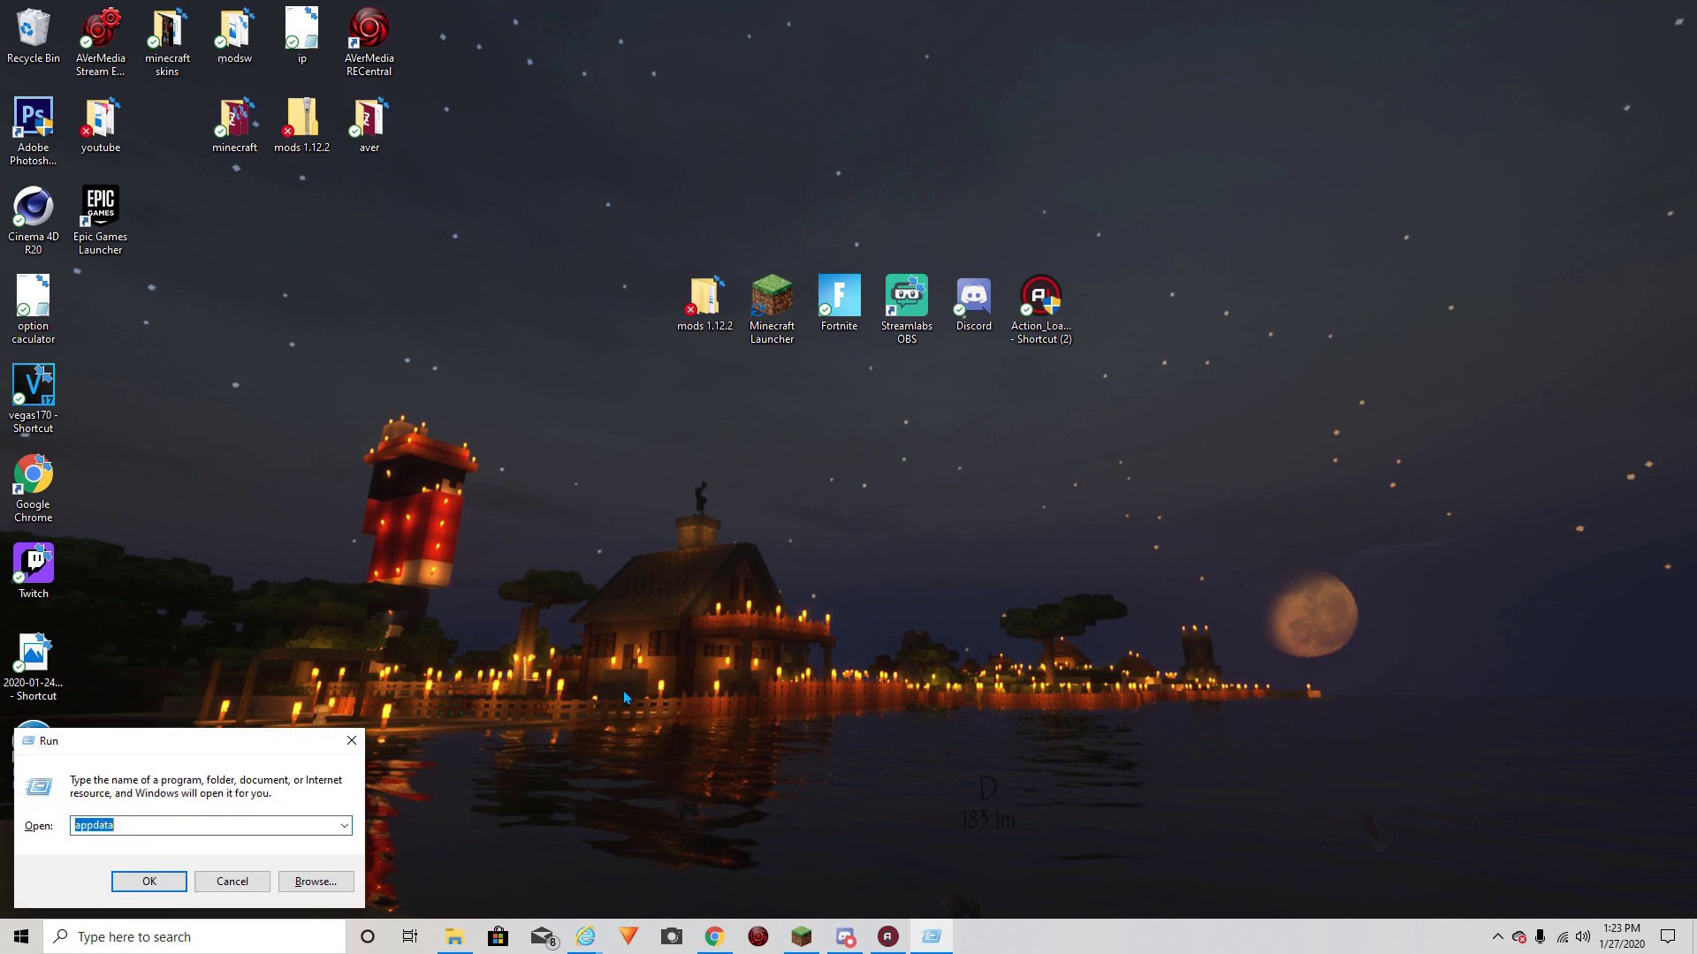
key(Return)
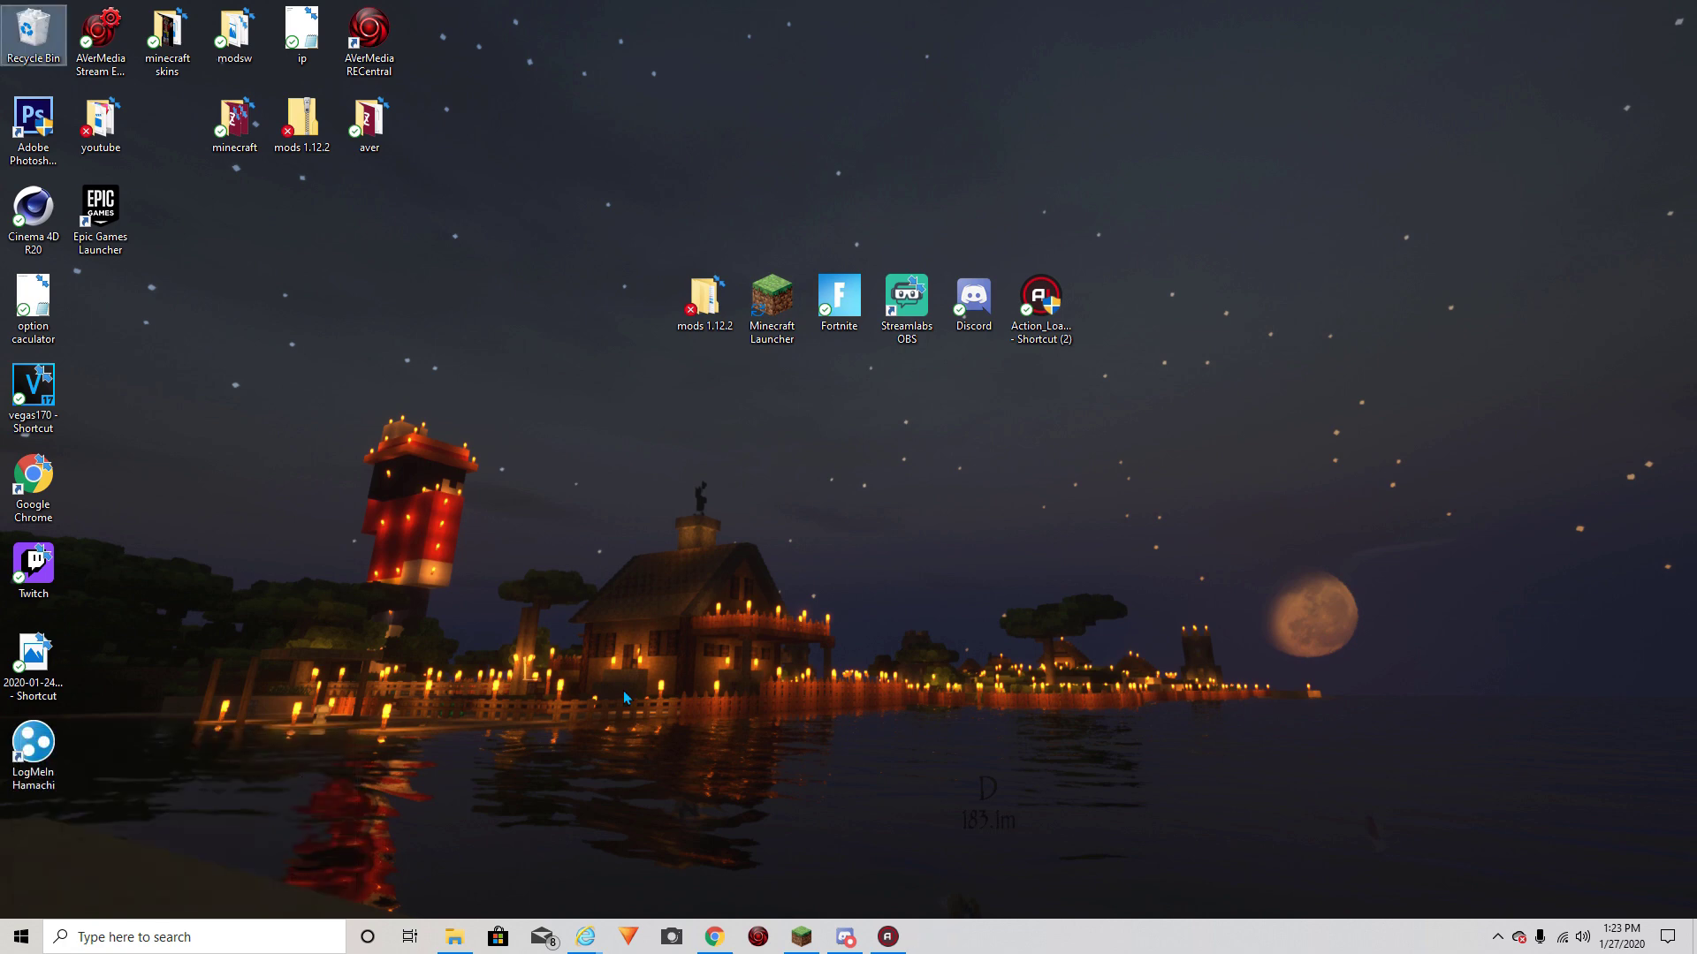
key(super+r)
key(Return)
key(super+r)
key(Return)
key(super+r)
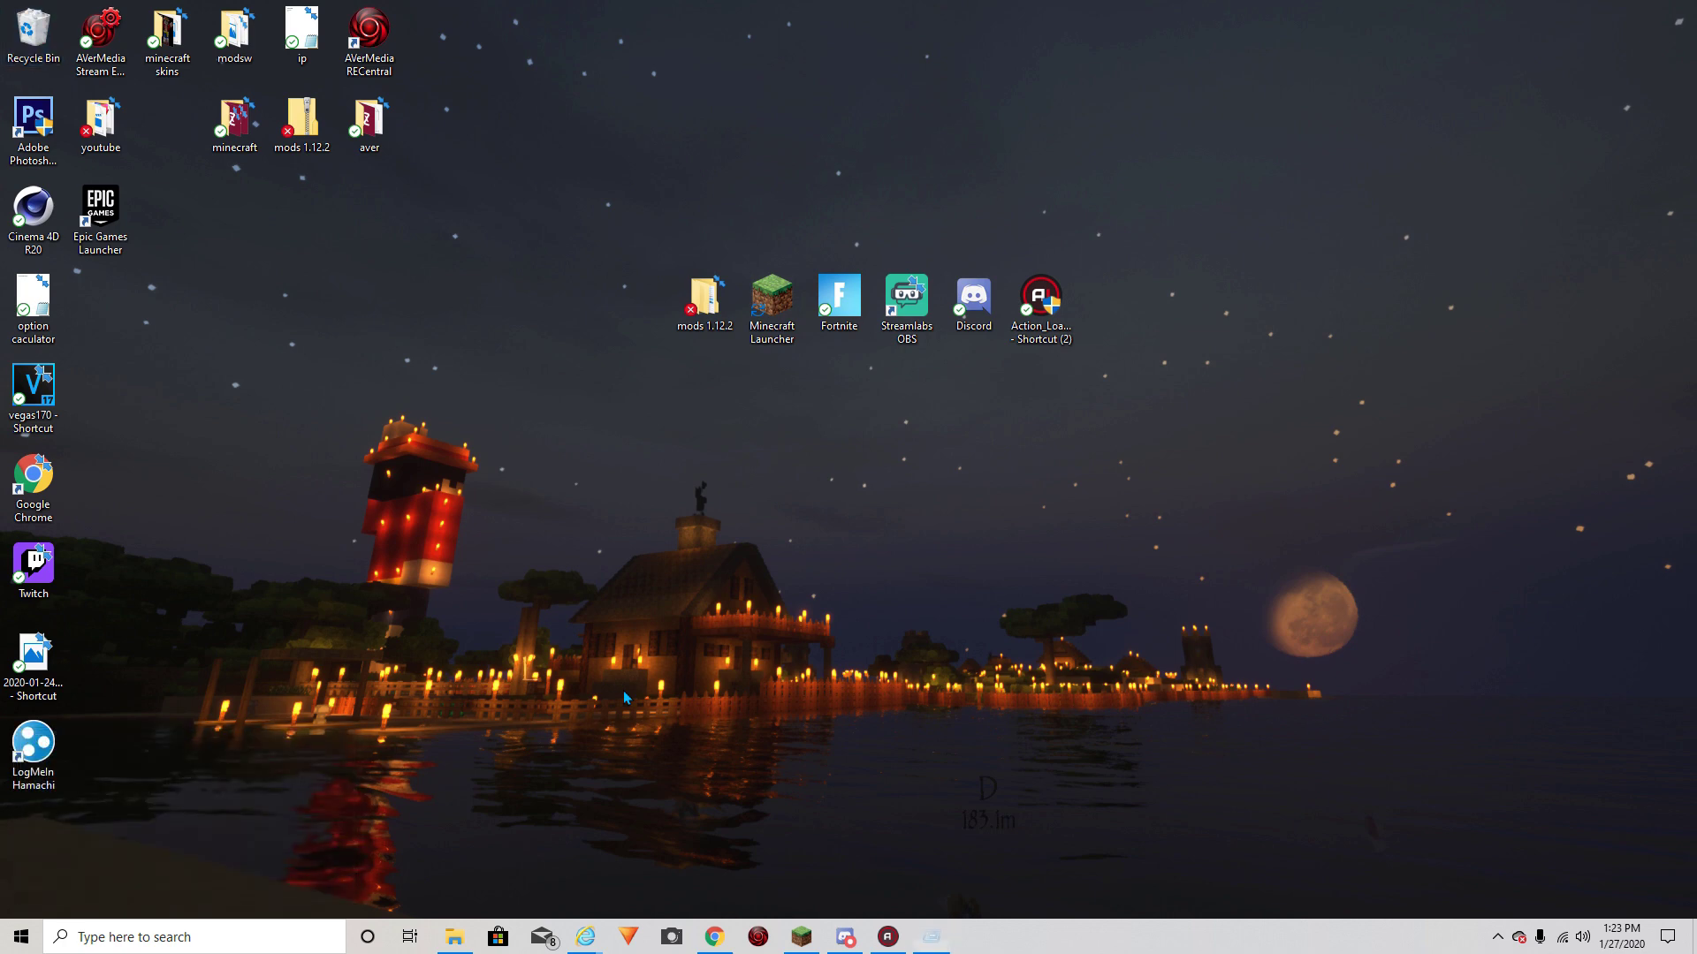
key(Return)
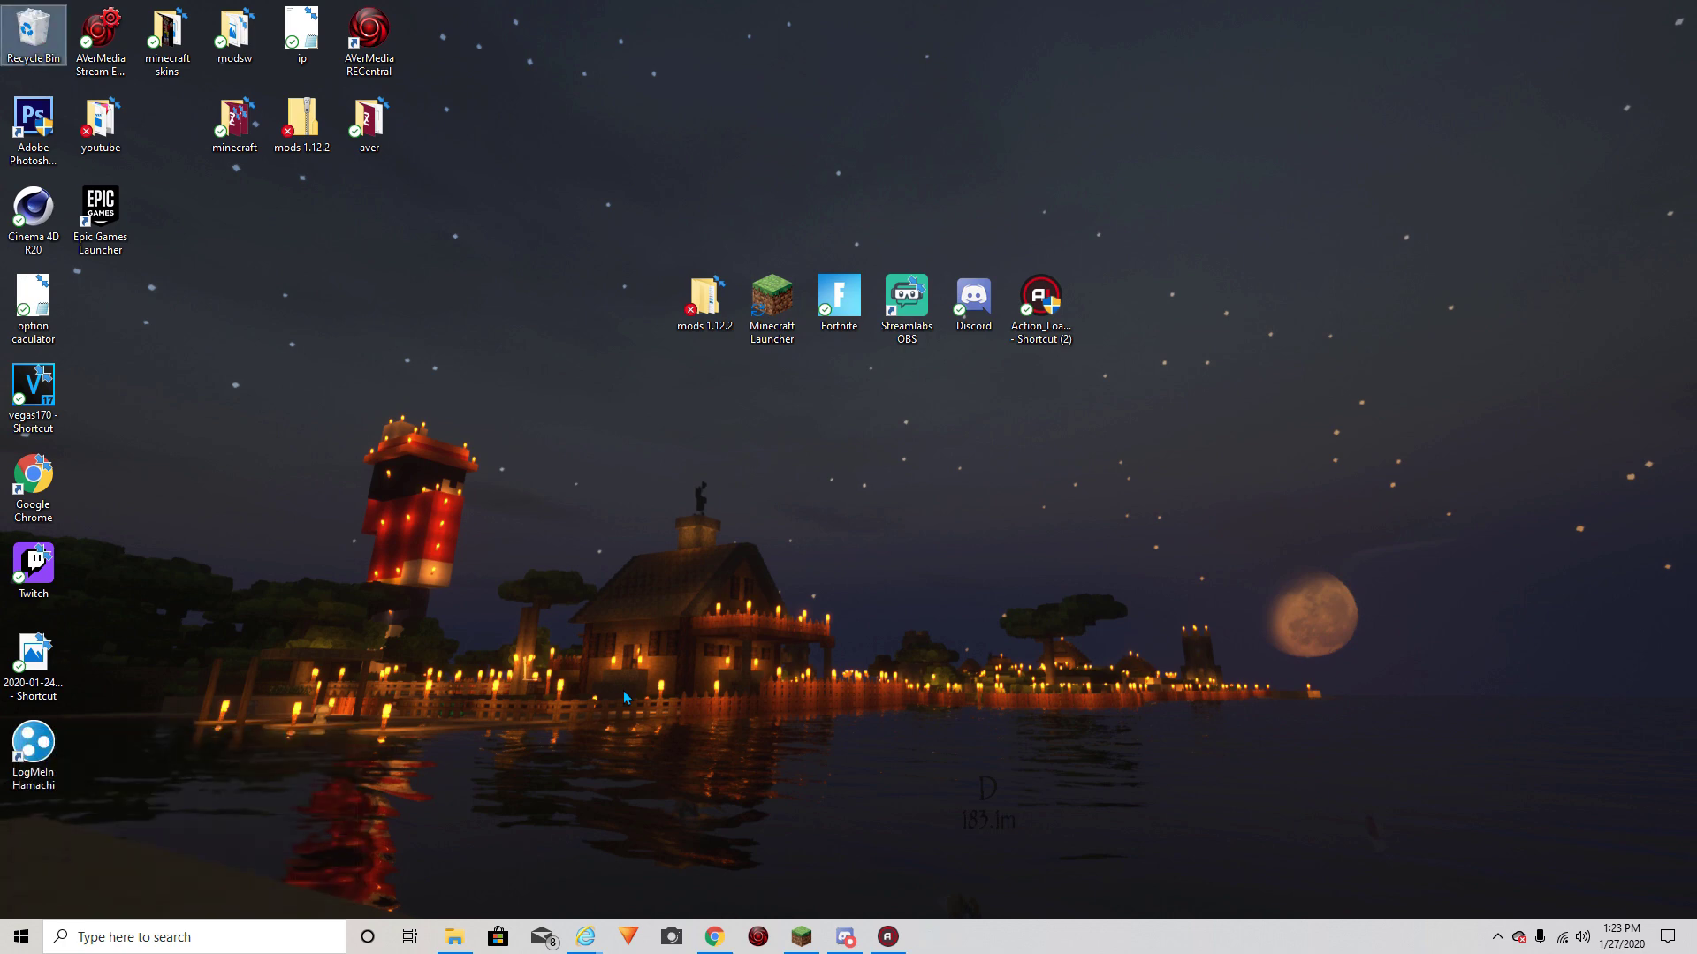
Open the appdata folder through the Run dialog, and go to the .minecraft folder inside Roaming
key(super+r)
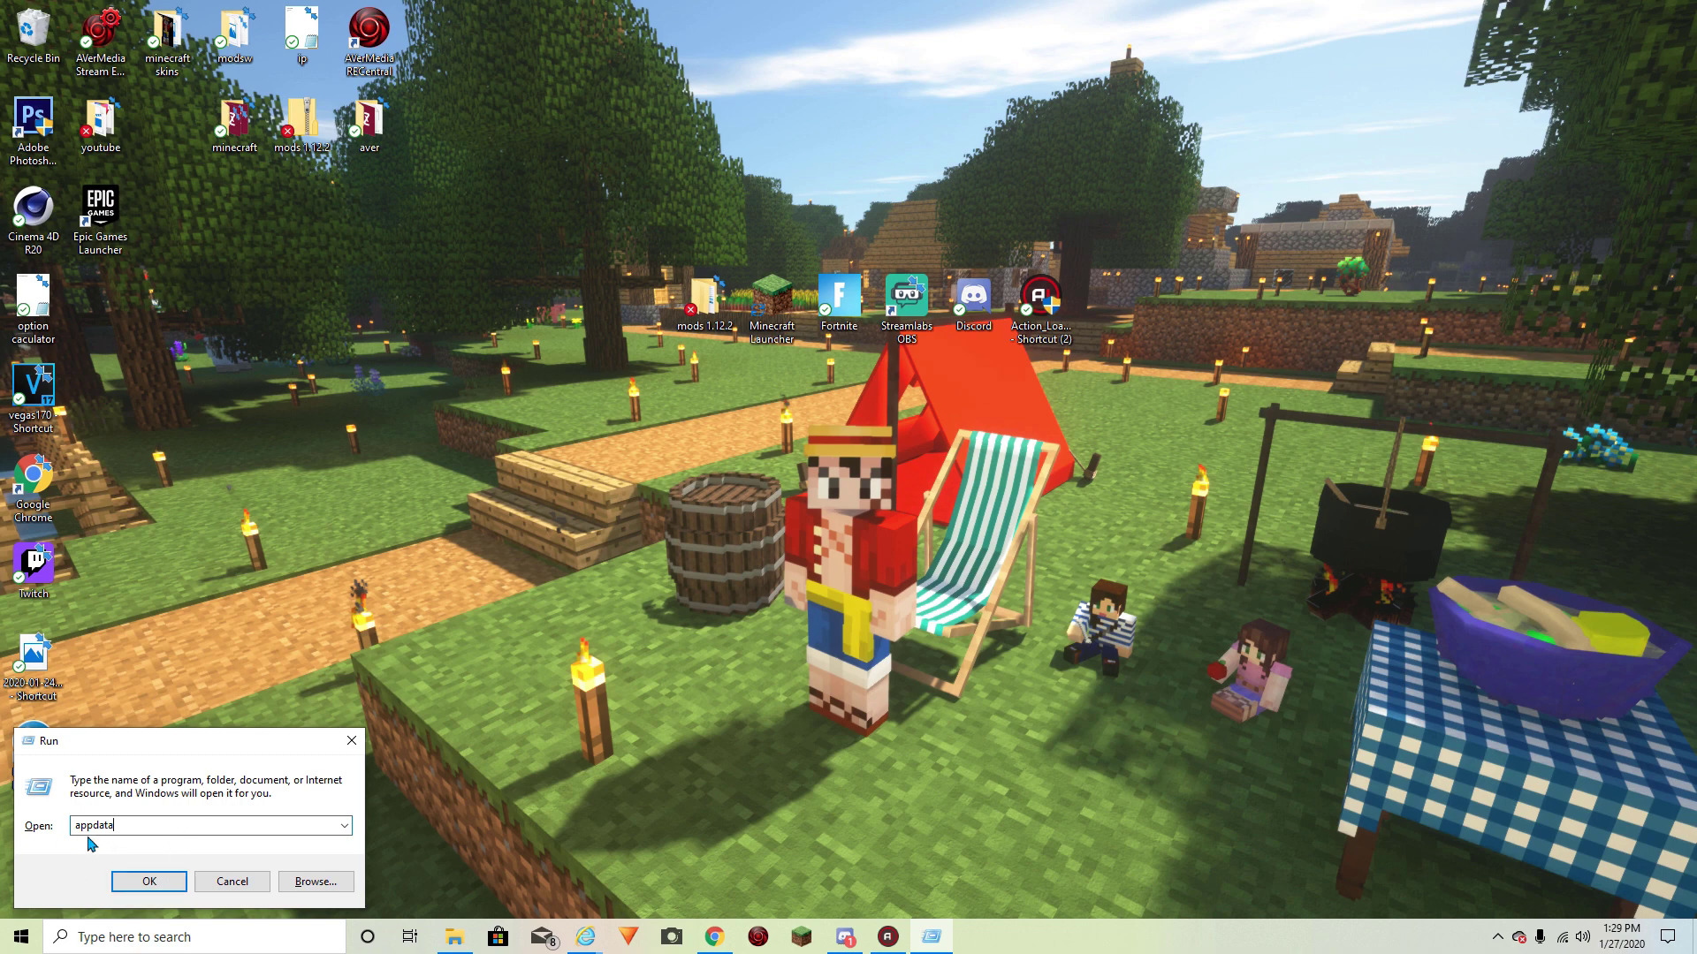
click(148, 882)
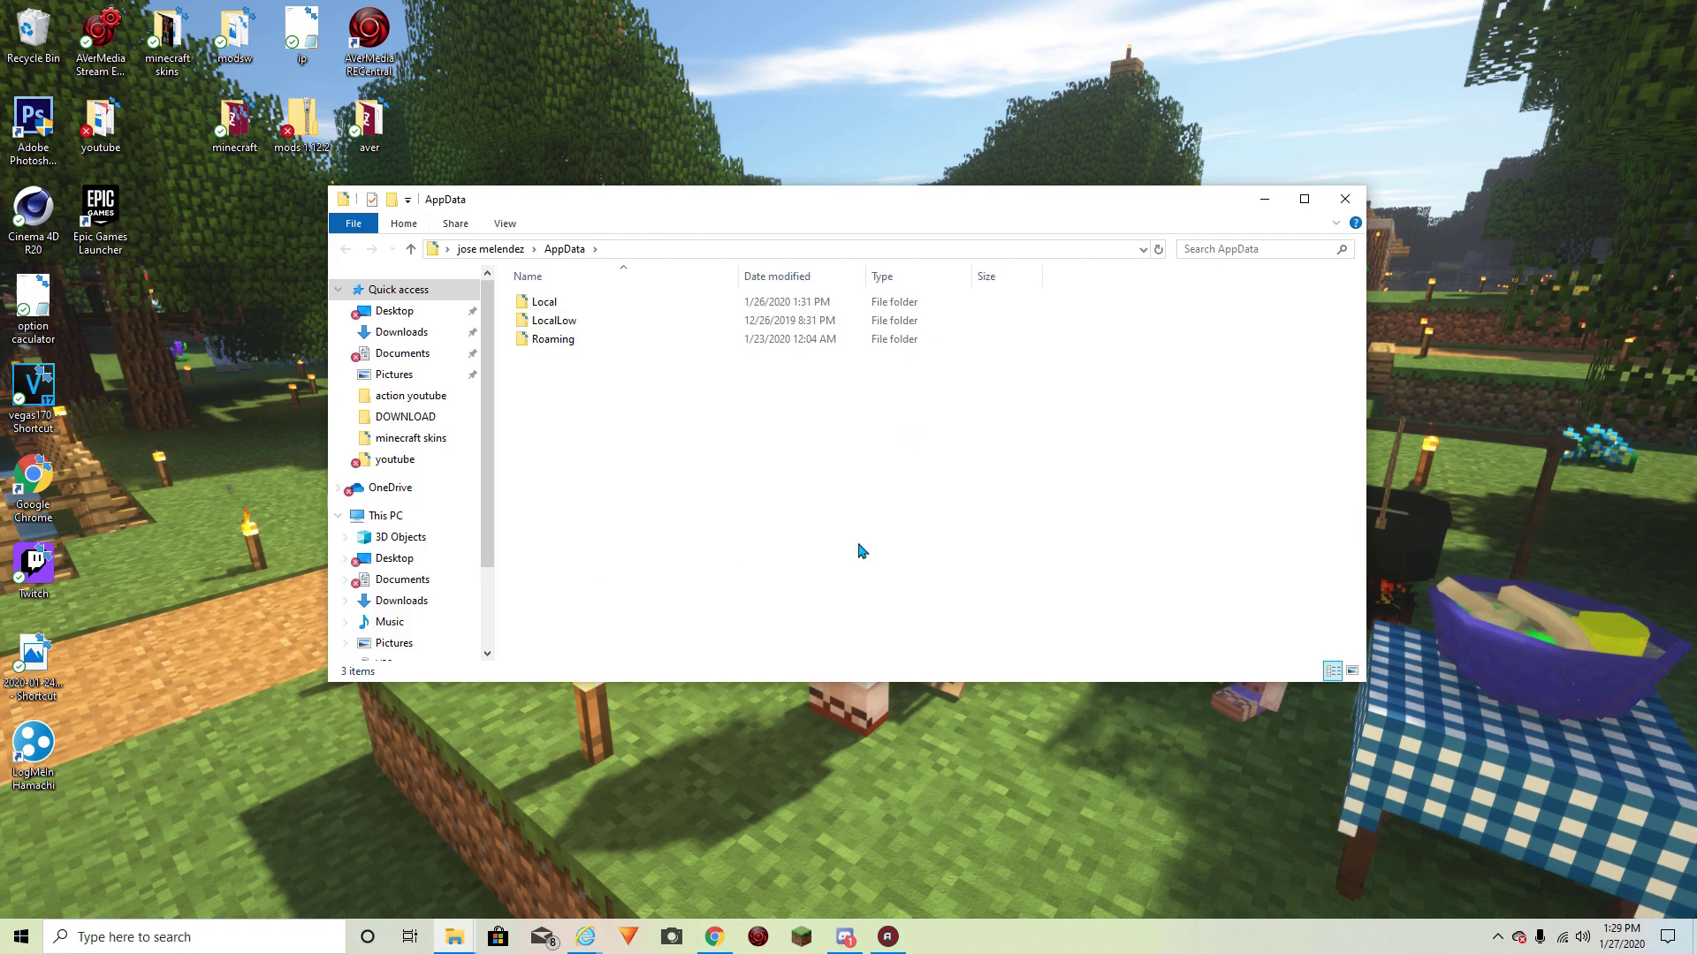
double_click(530, 345)
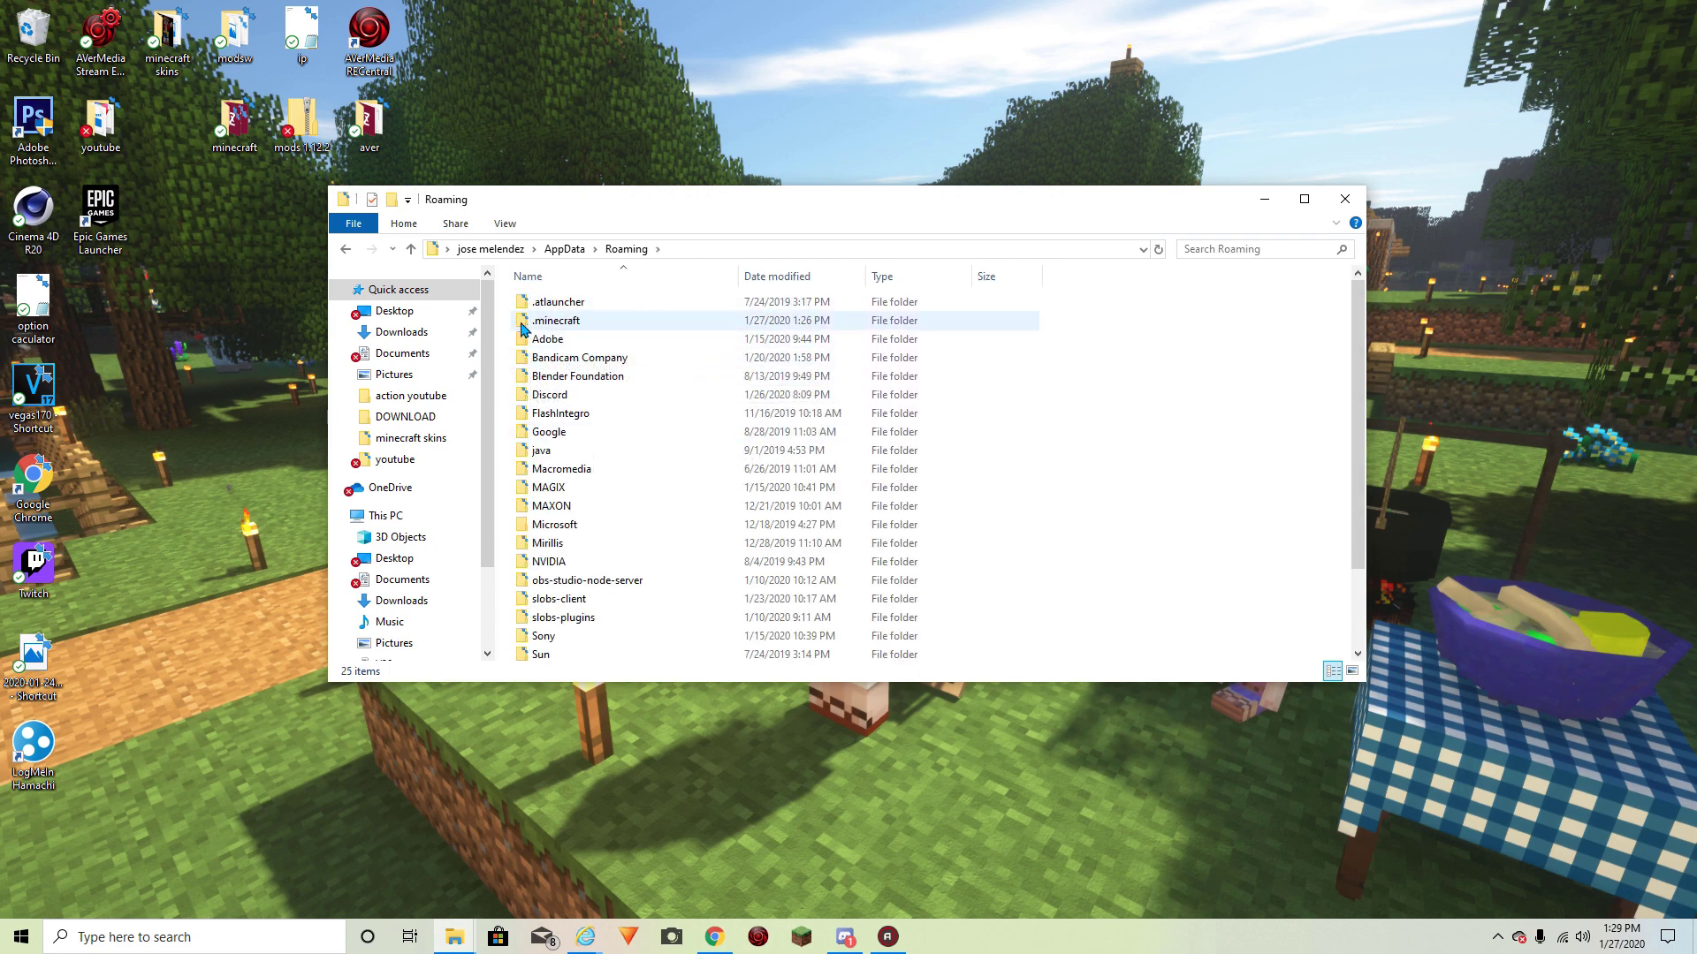
click(548, 322)
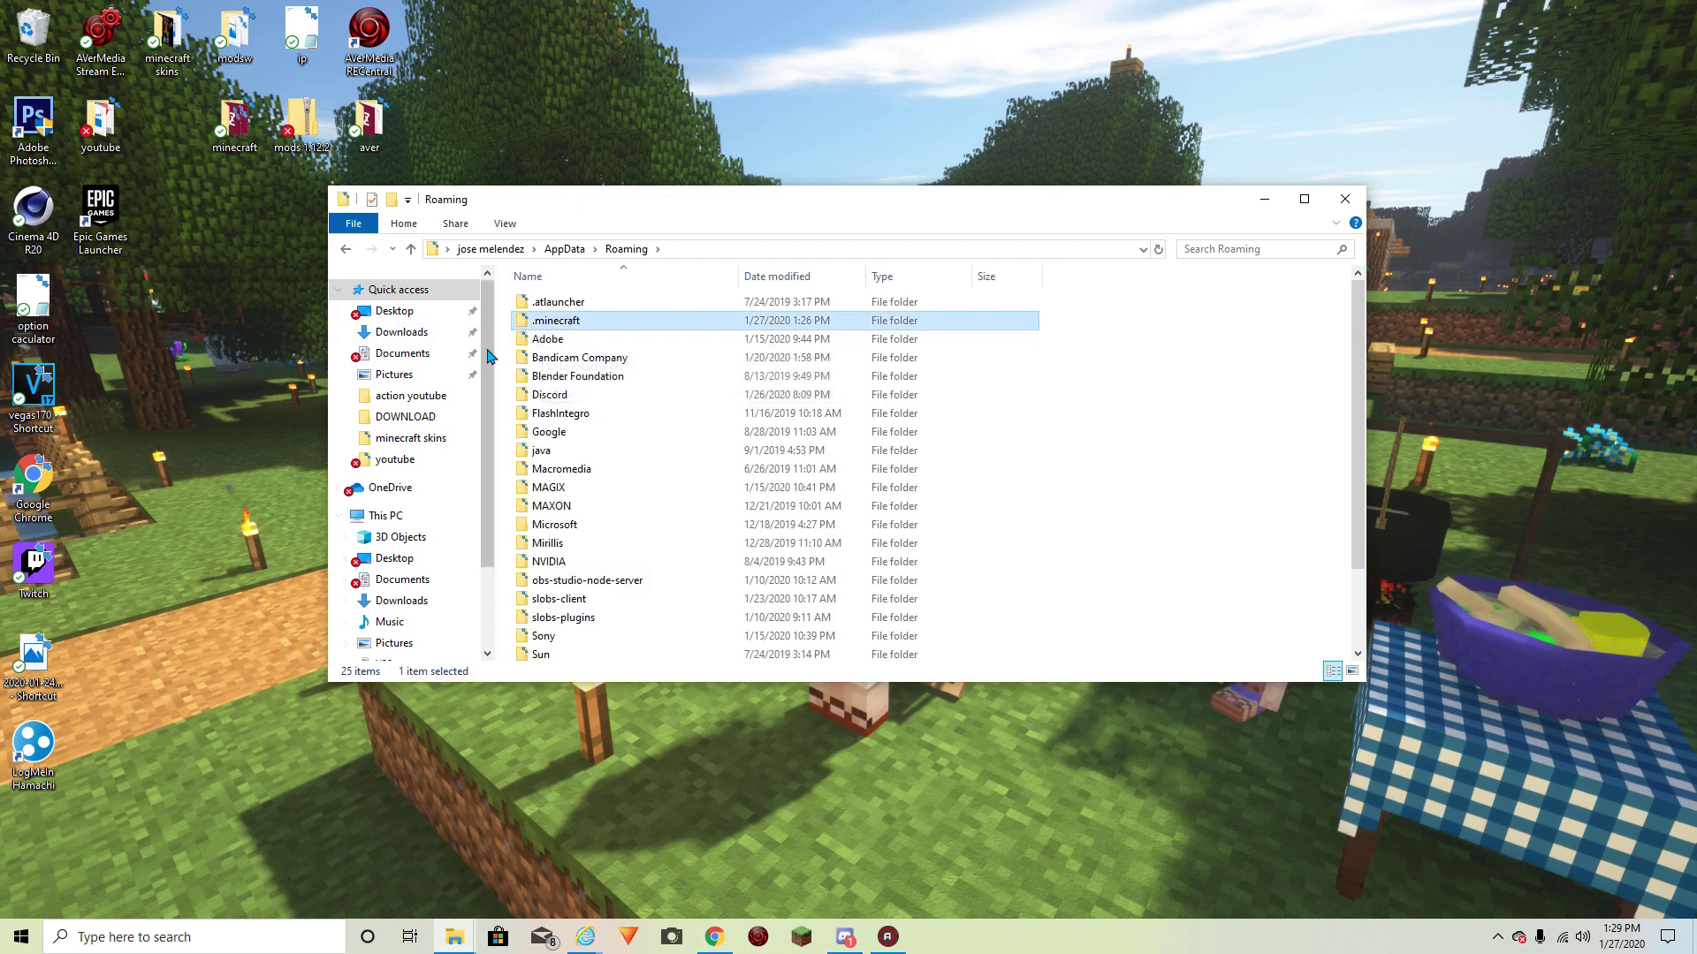
double_click(522, 323)
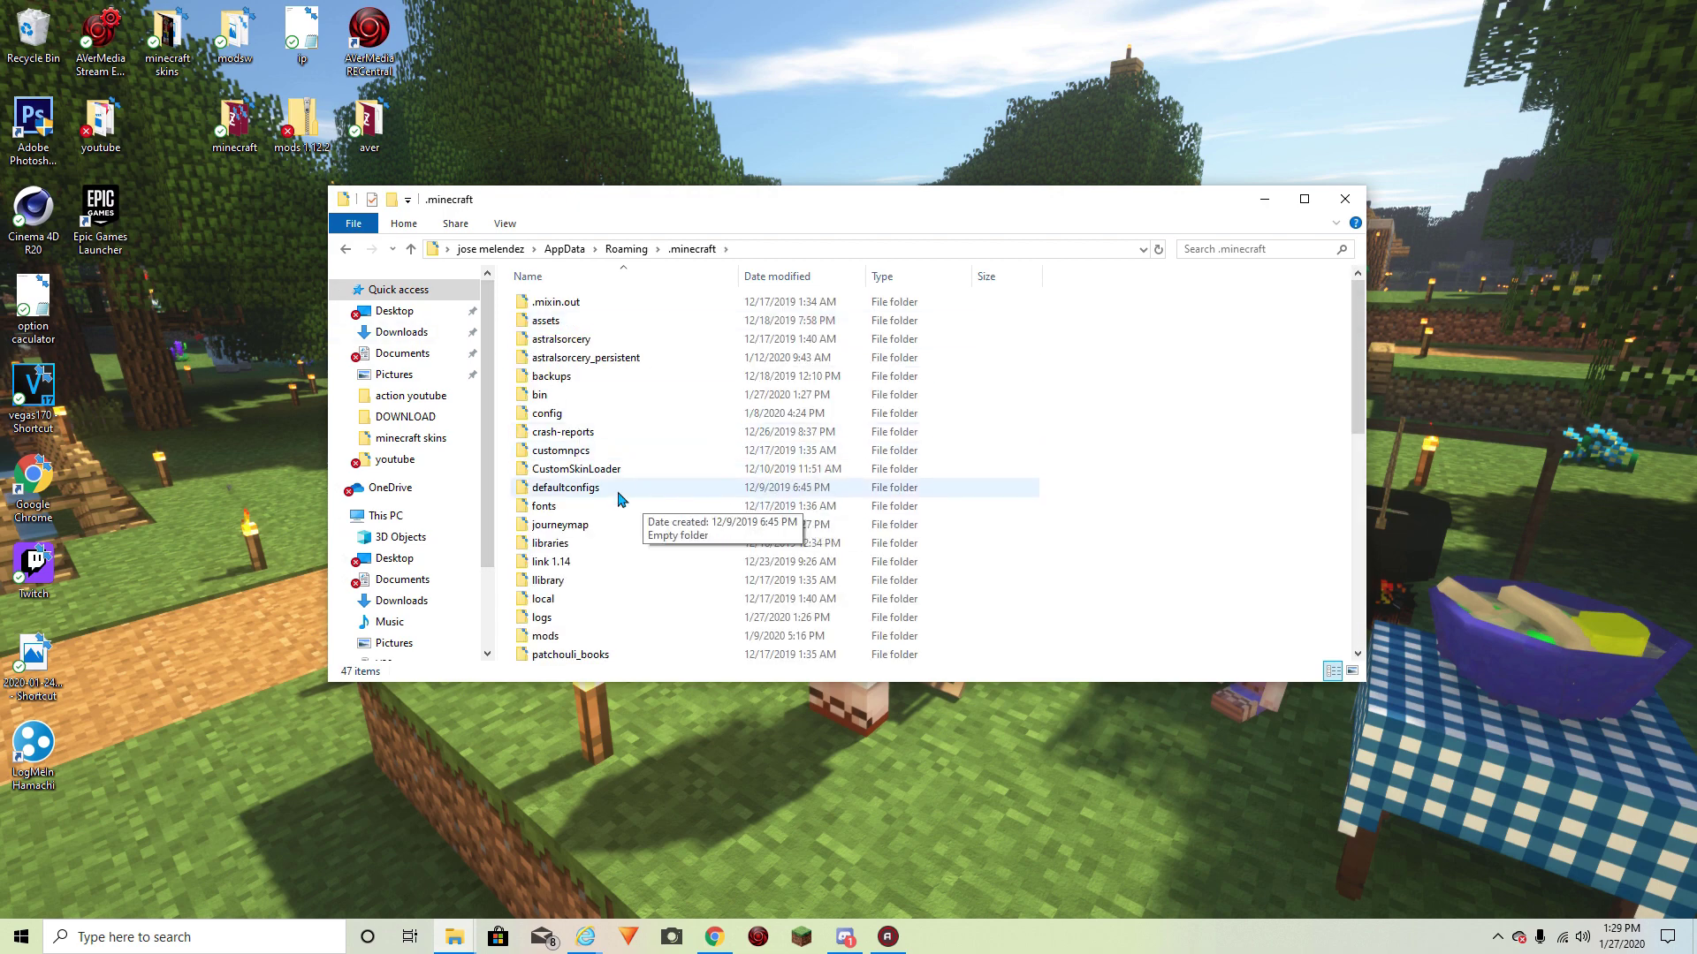
Look through the .minecraft folder's contents for the mods, resourcepacks and shaderpacks folders
scroll(623, 495, down, 2)
scroll(618, 504, down, 6)
scroll(618, 505, up, 9)
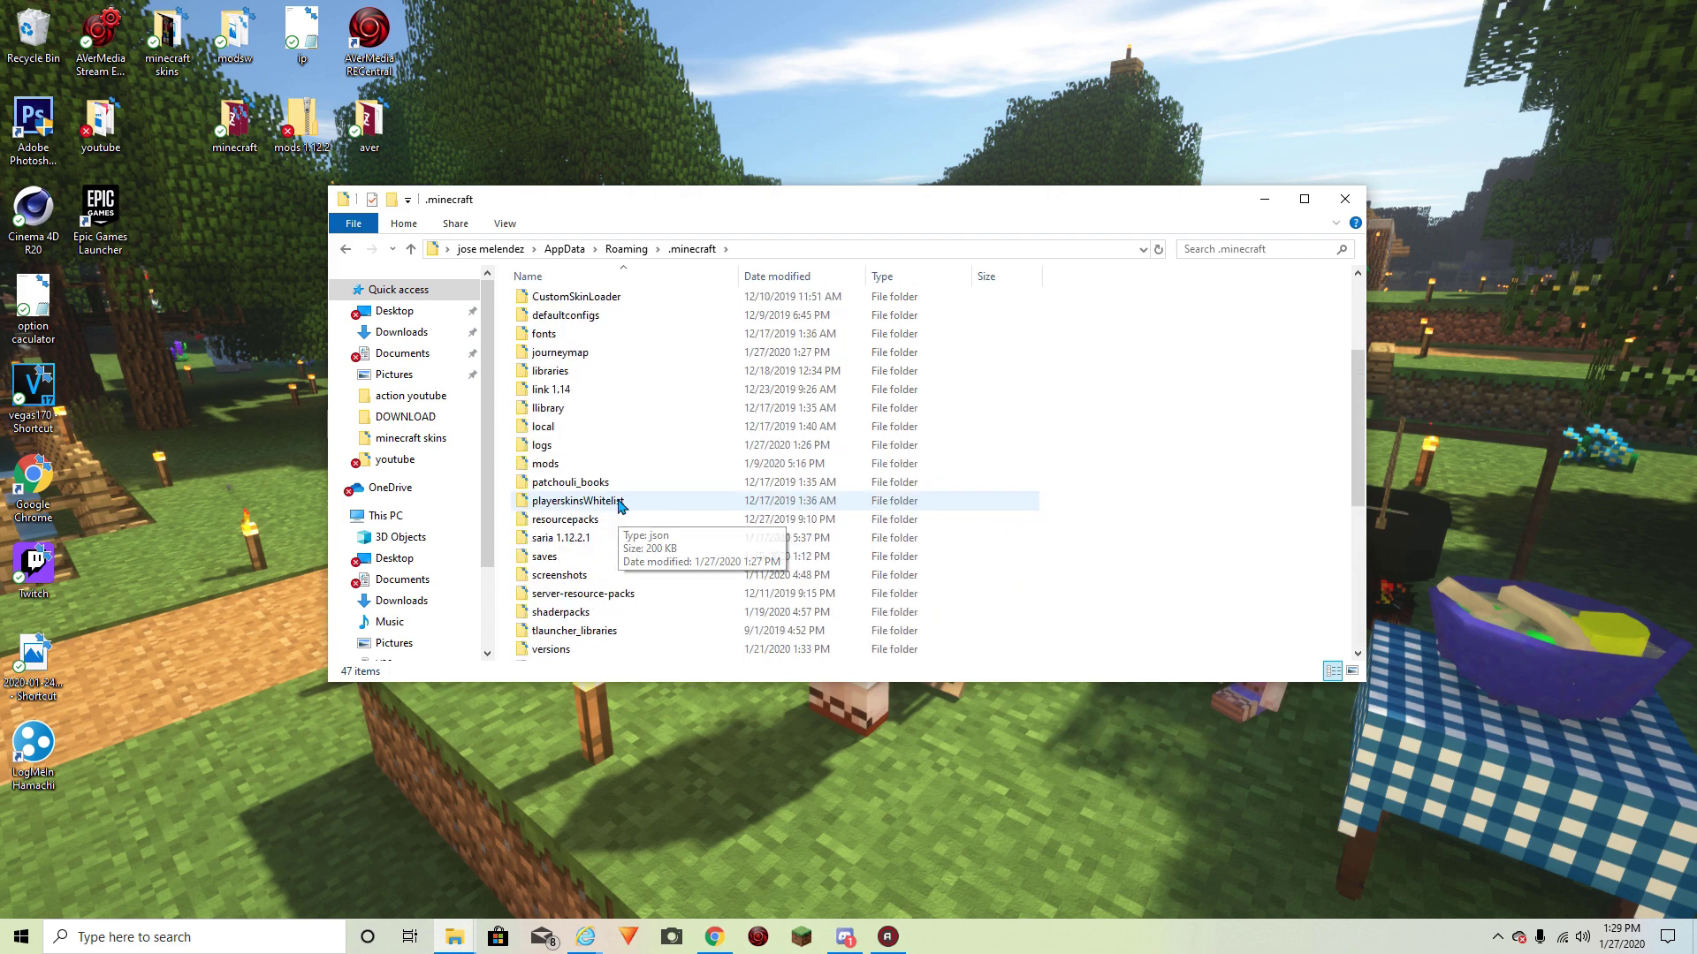
scroll(619, 506, down, 8)
scroll(619, 506, up, 9)
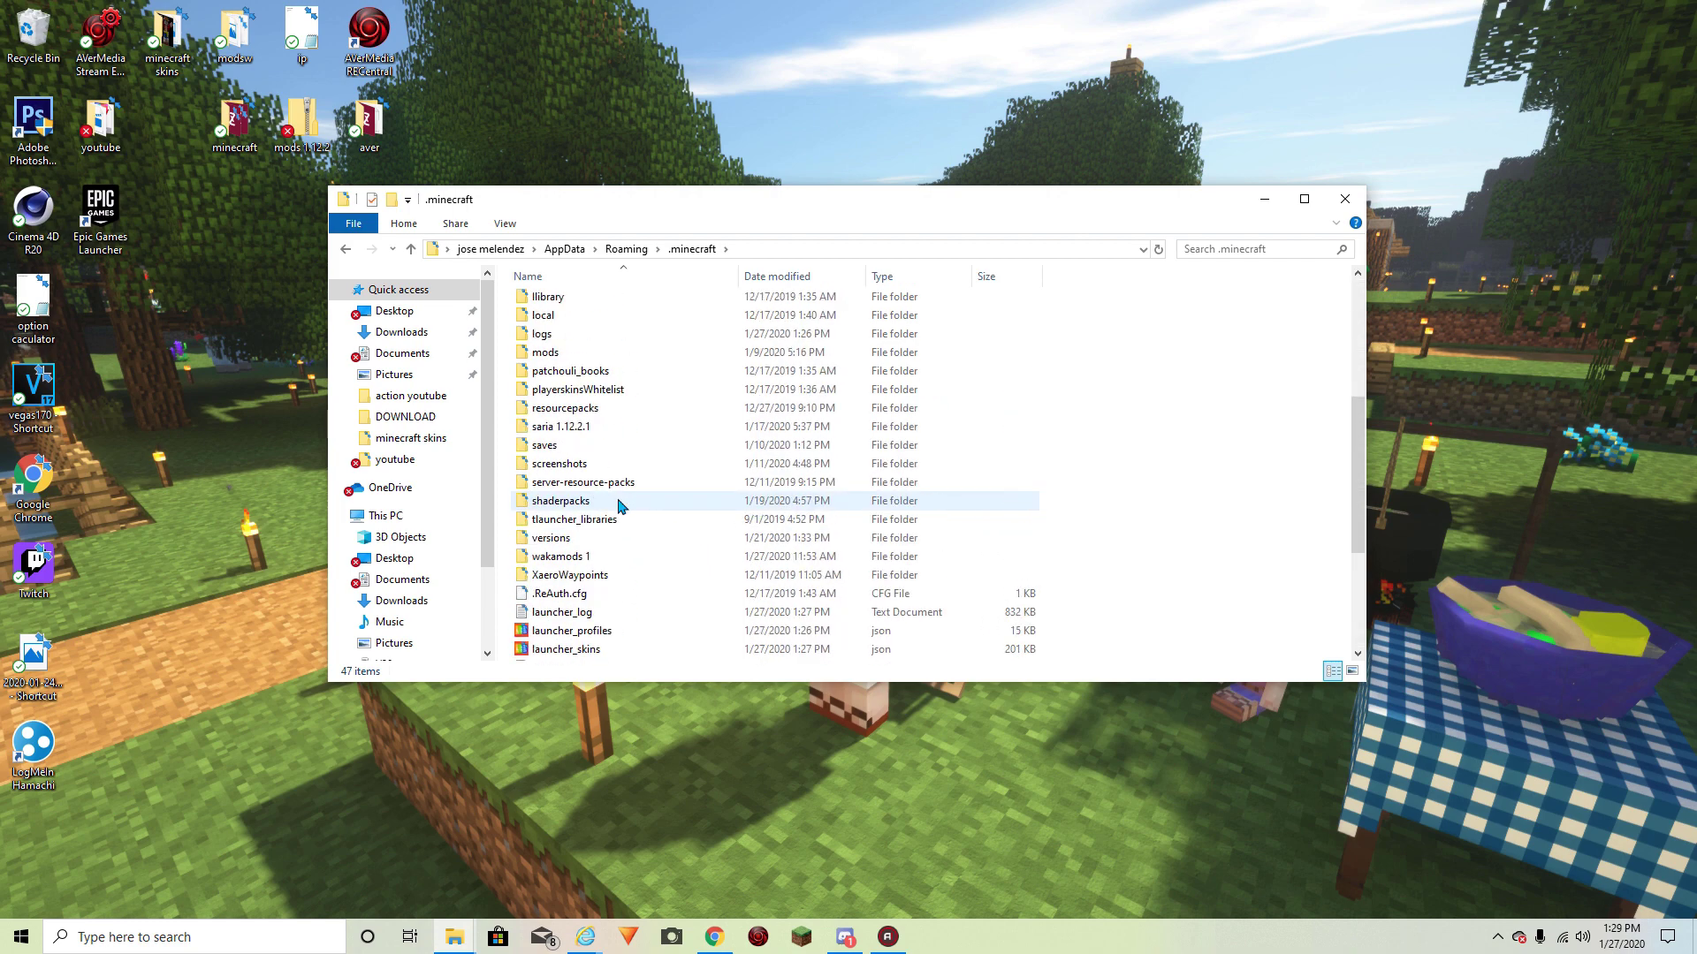
scroll(629, 506, down, 9)
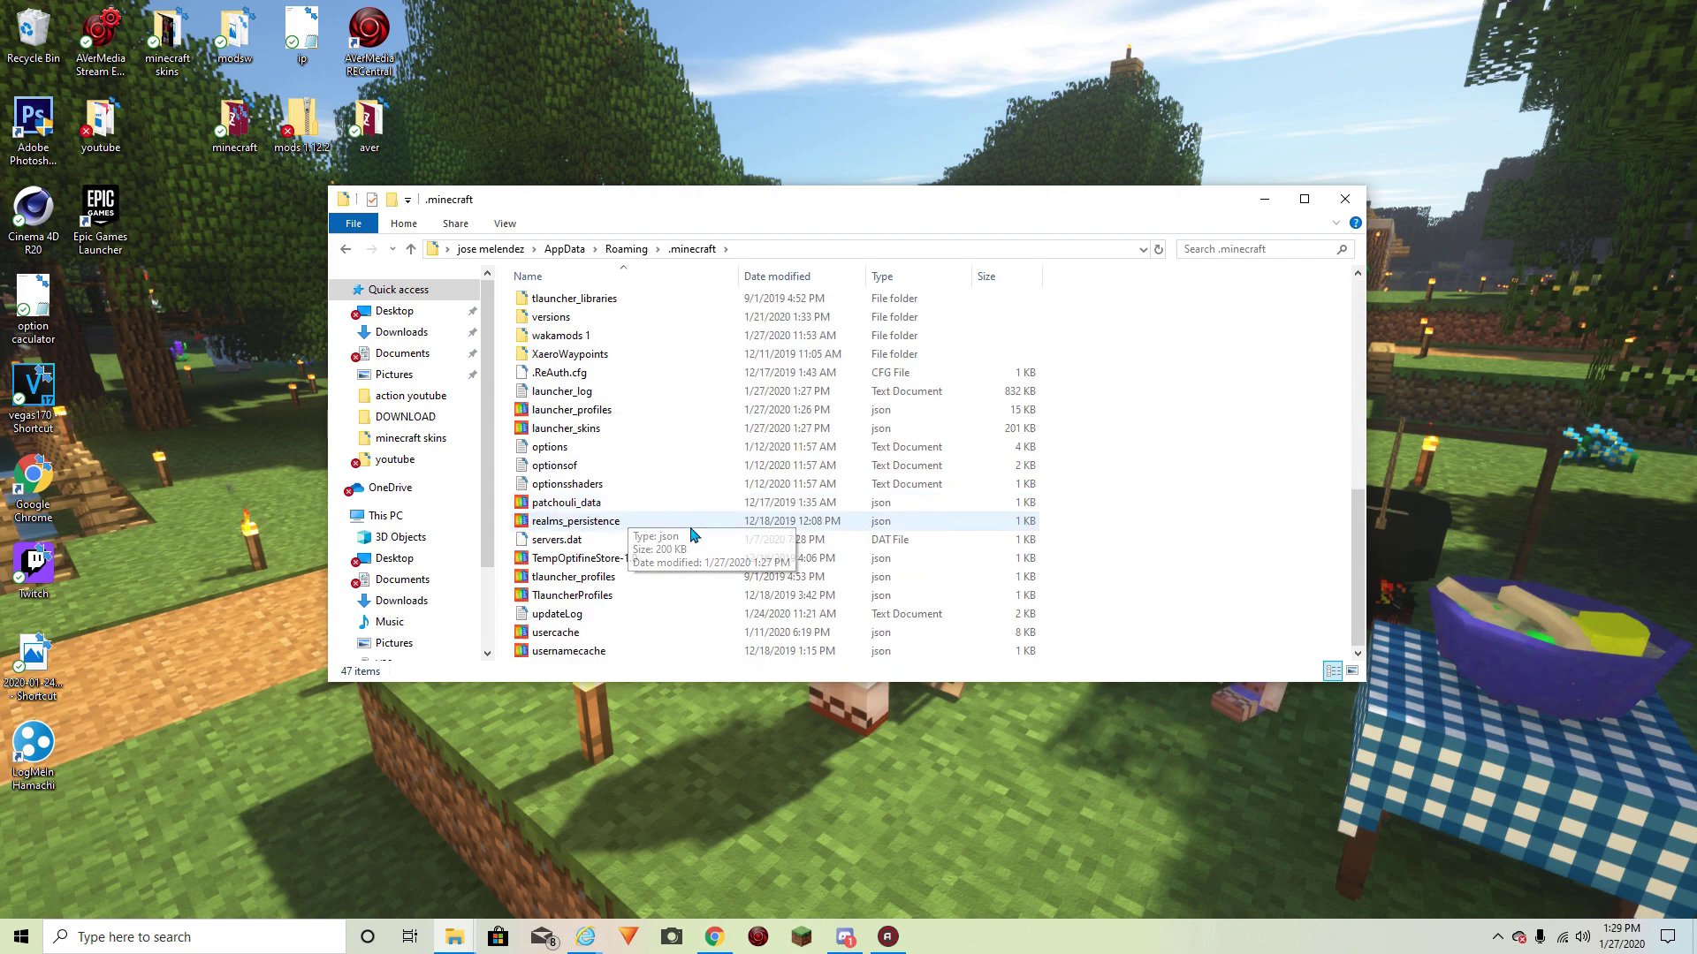
scroll(698, 583, up, 5)
scroll(705, 598, up, 4)
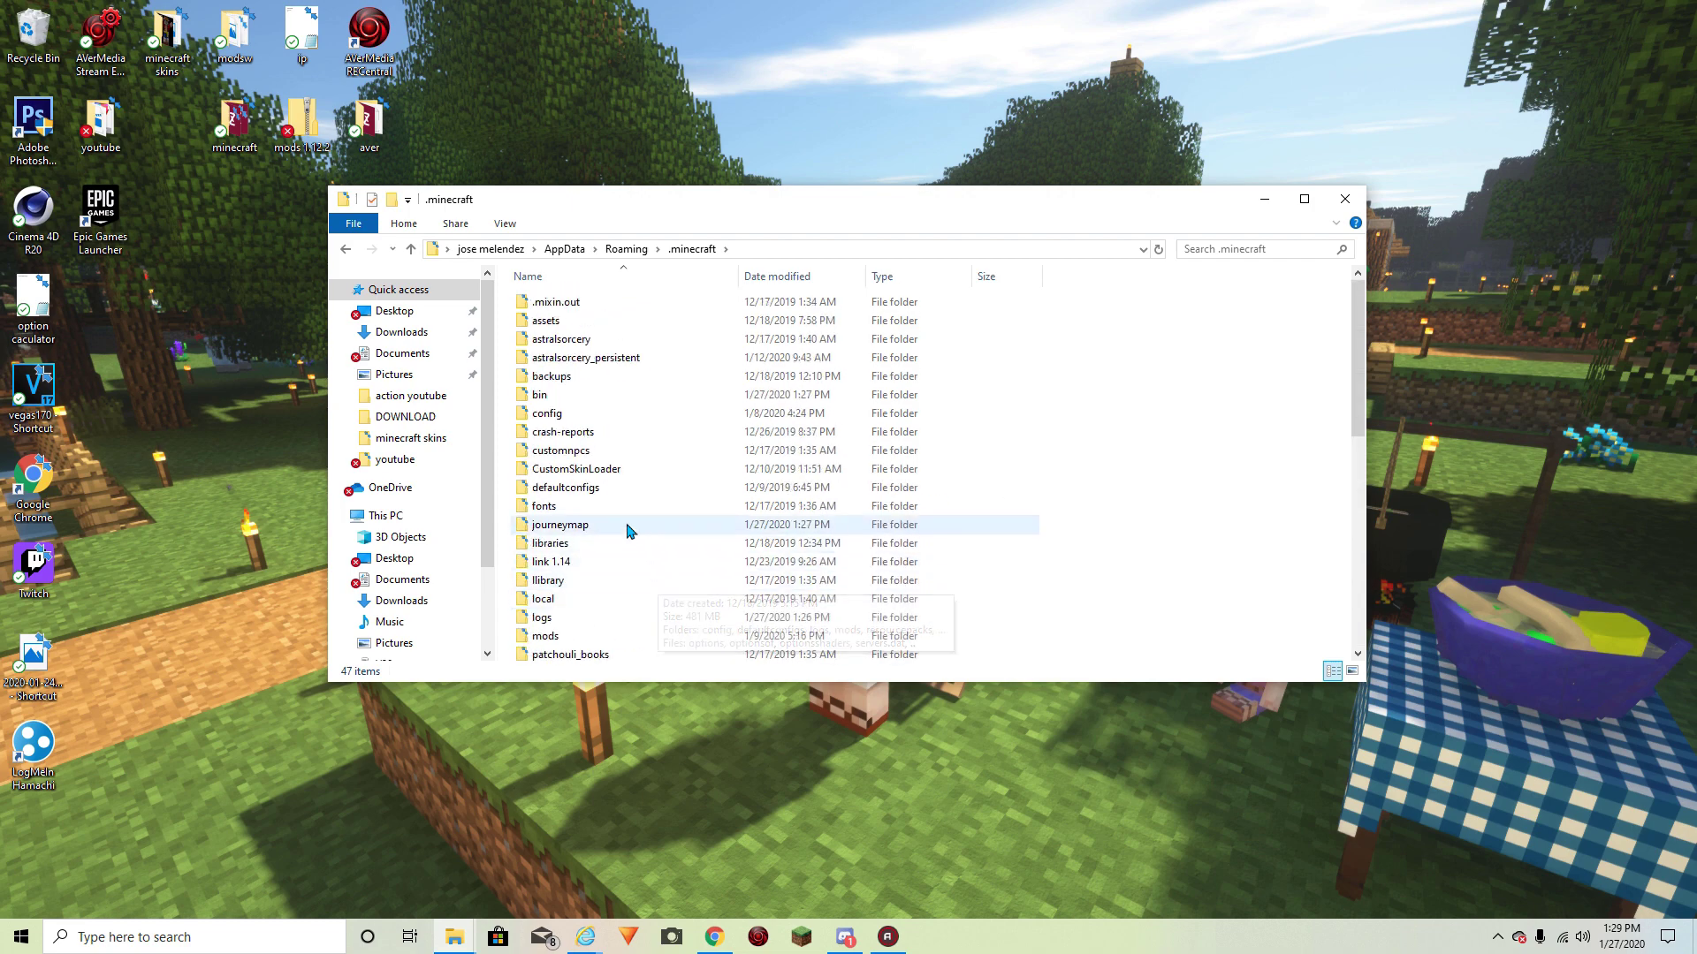
scroll(619, 543, down, 2)
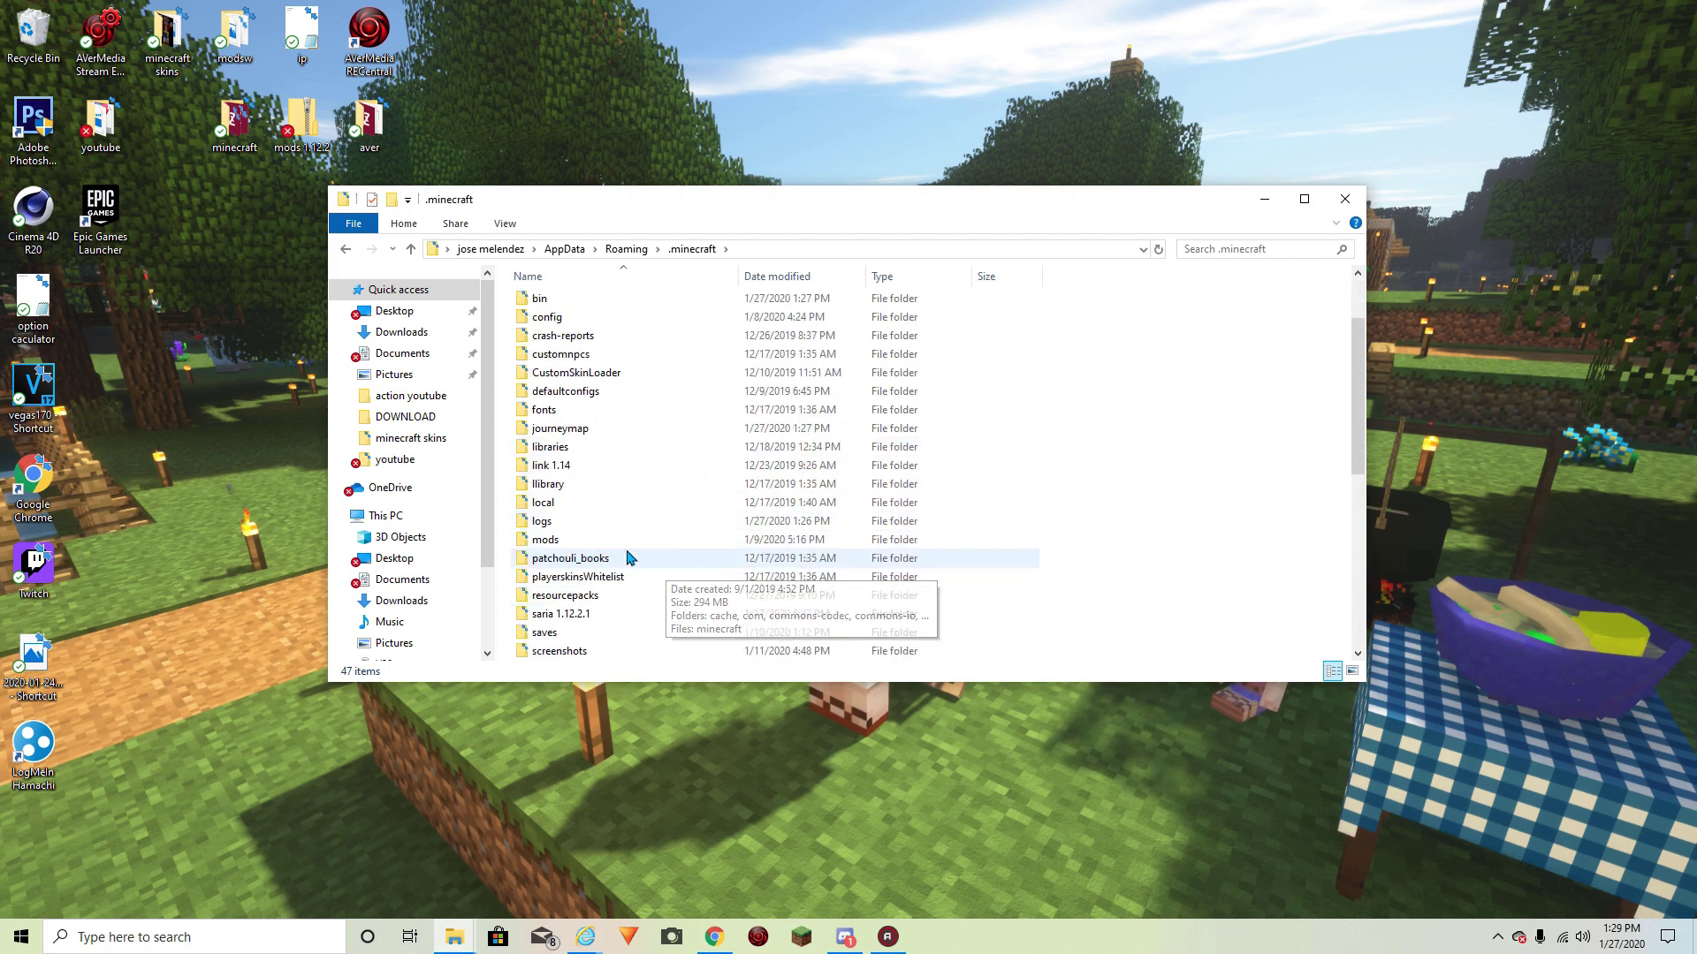
scroll(707, 584, down, 5)
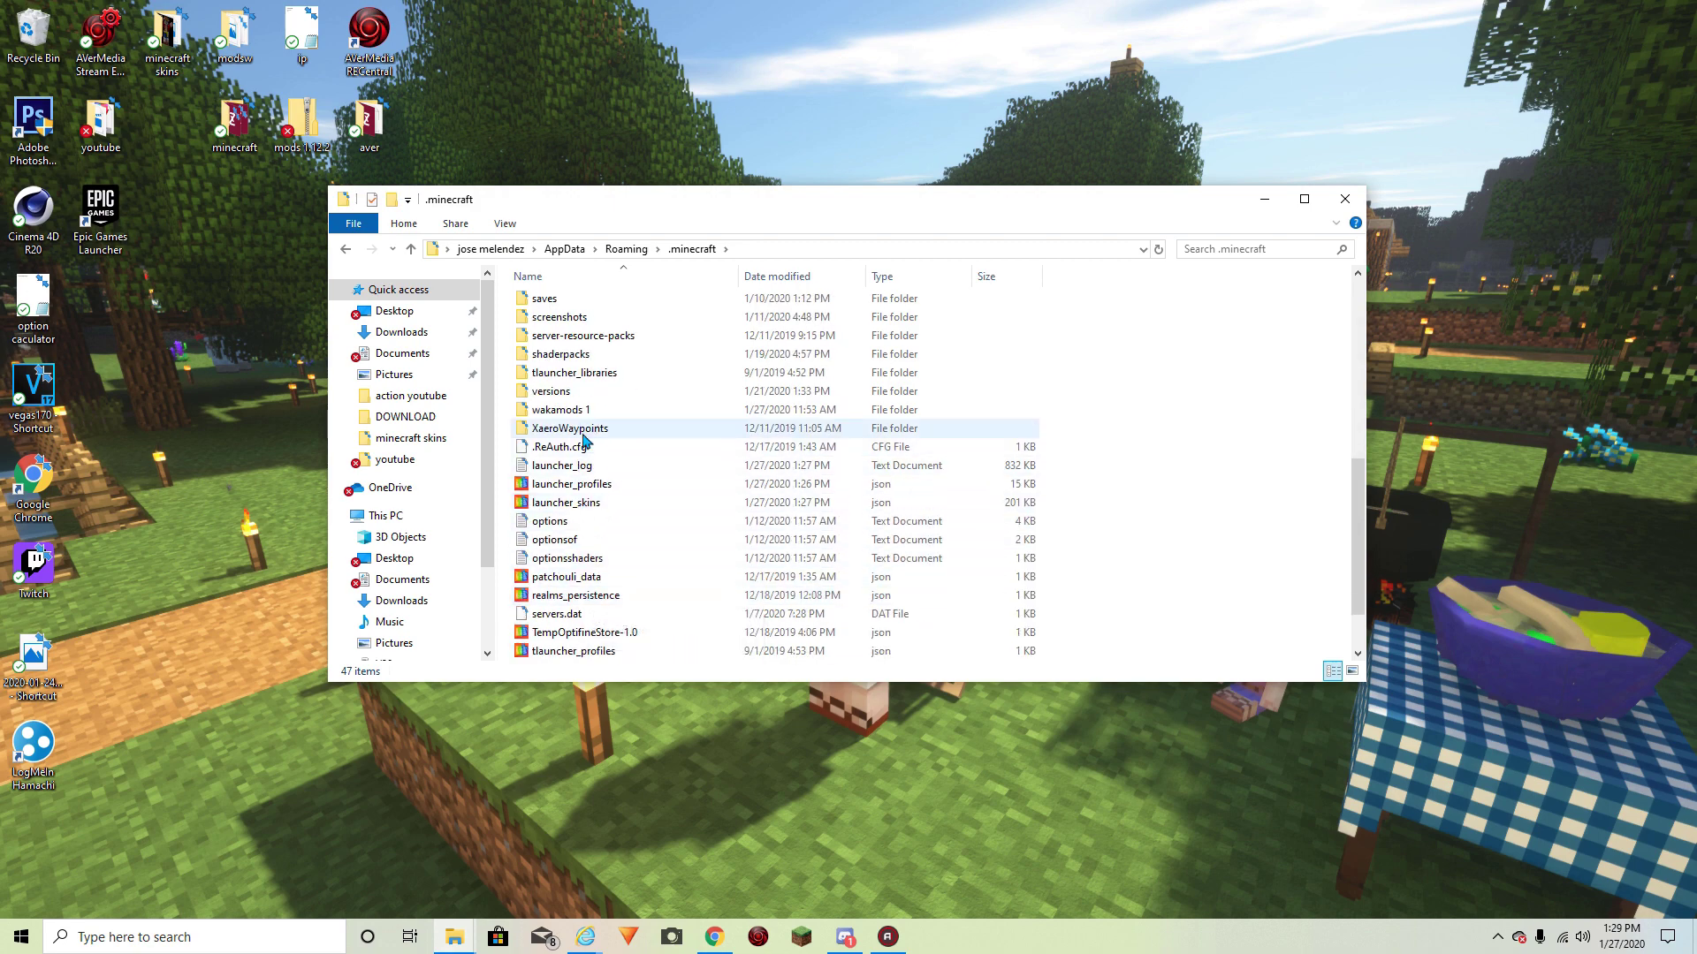
scroll(619, 441, up, 7)
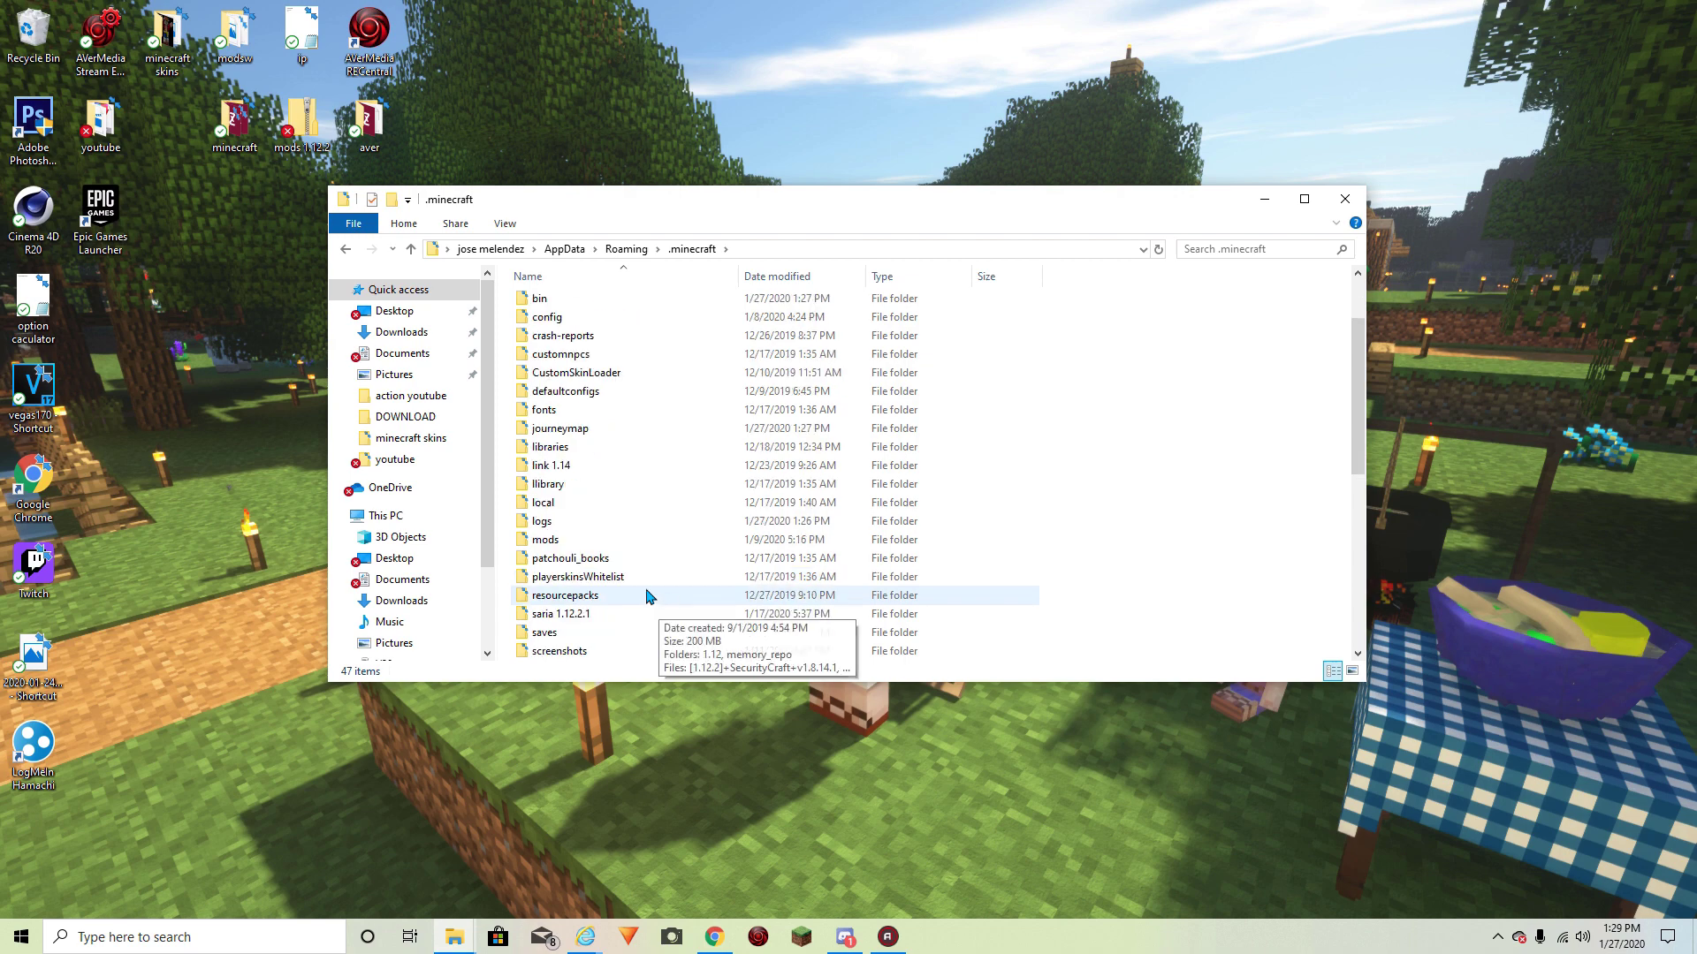
Open the mods folder inside .minecraft and look through its list of mod files
scroll(566, 618, down, 1)
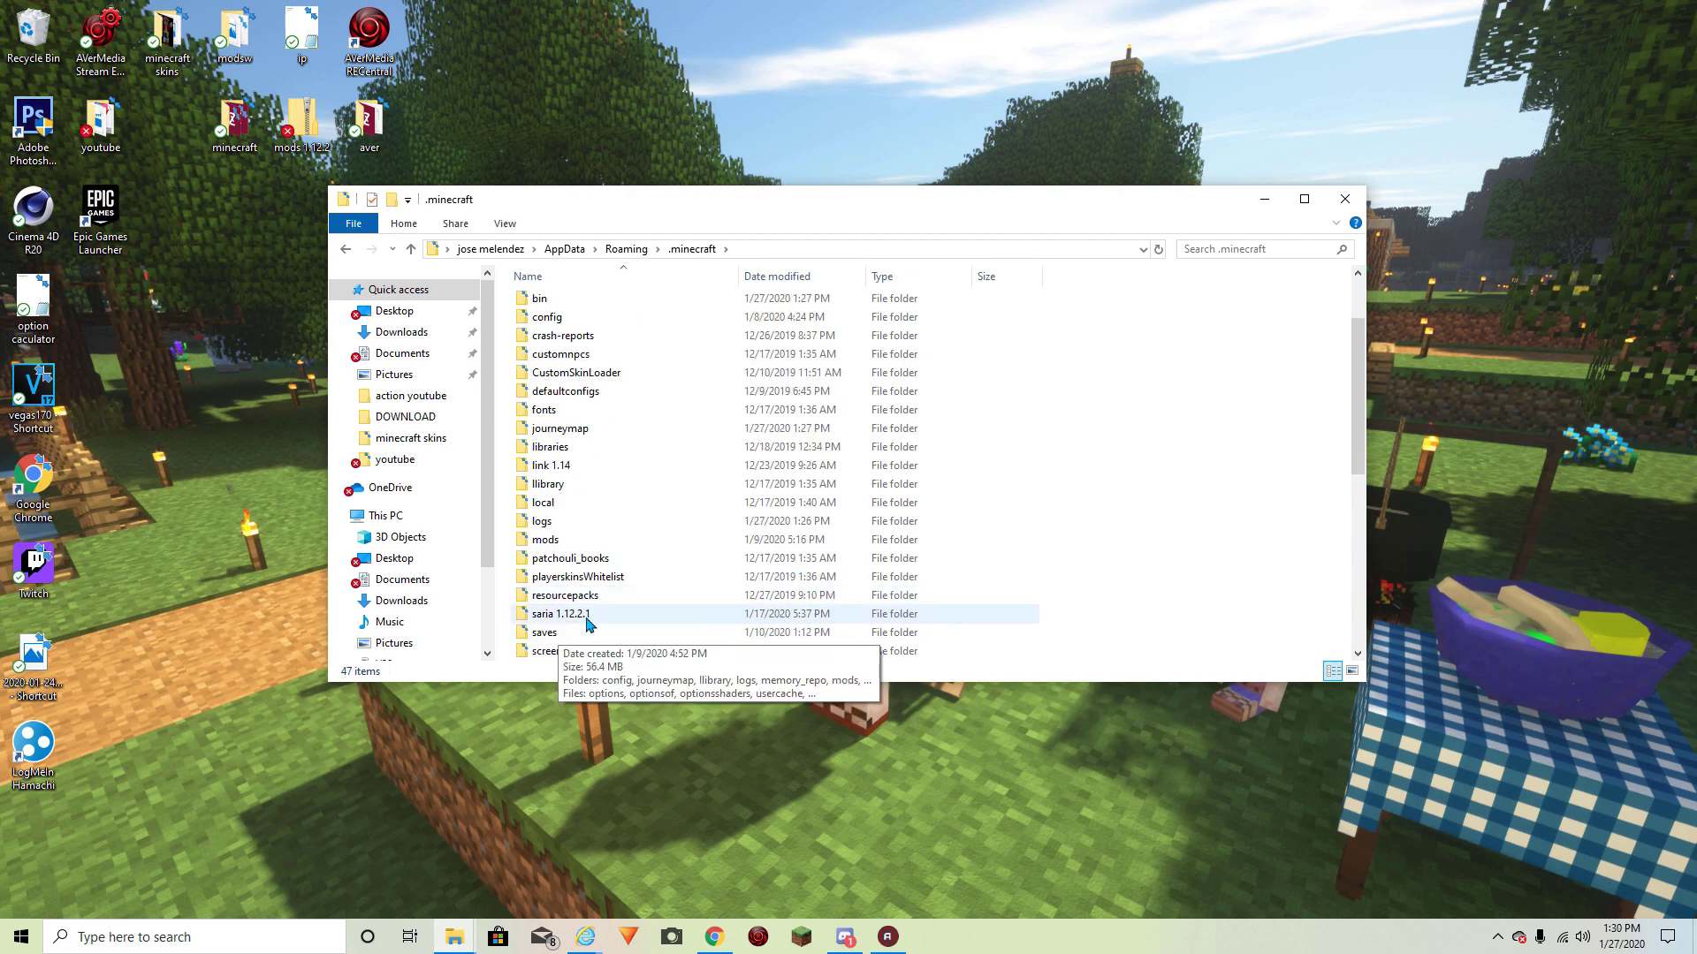
scroll(698, 636, up, 2)
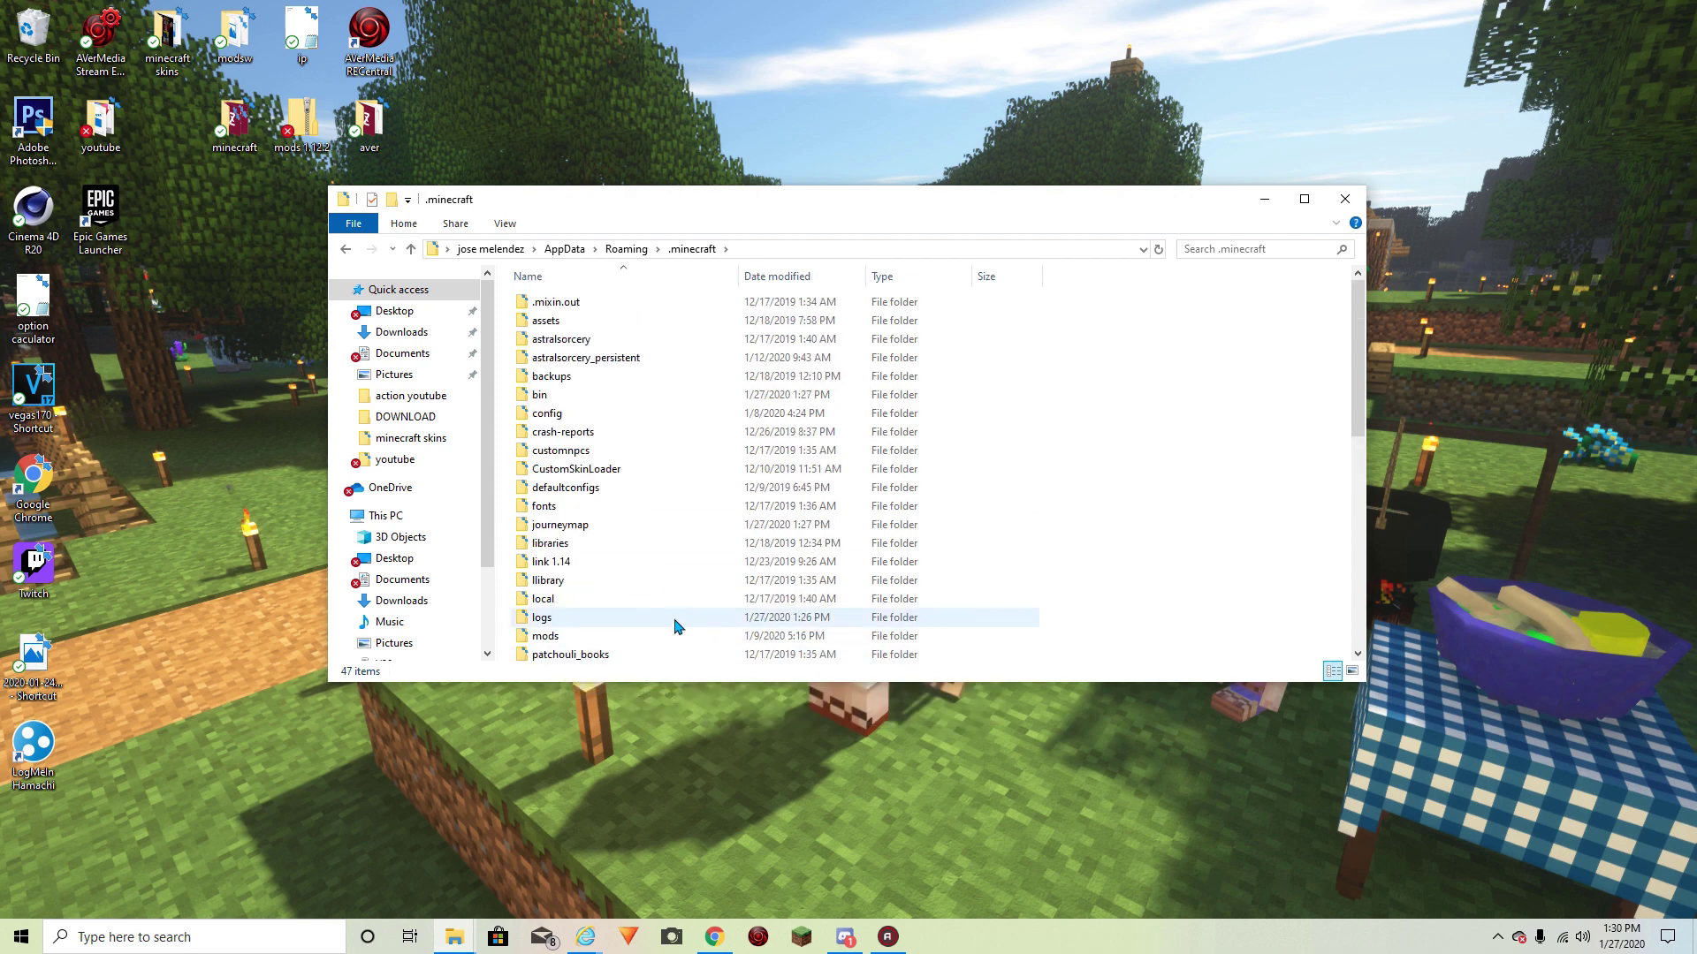
scroll(656, 528, down, 3)
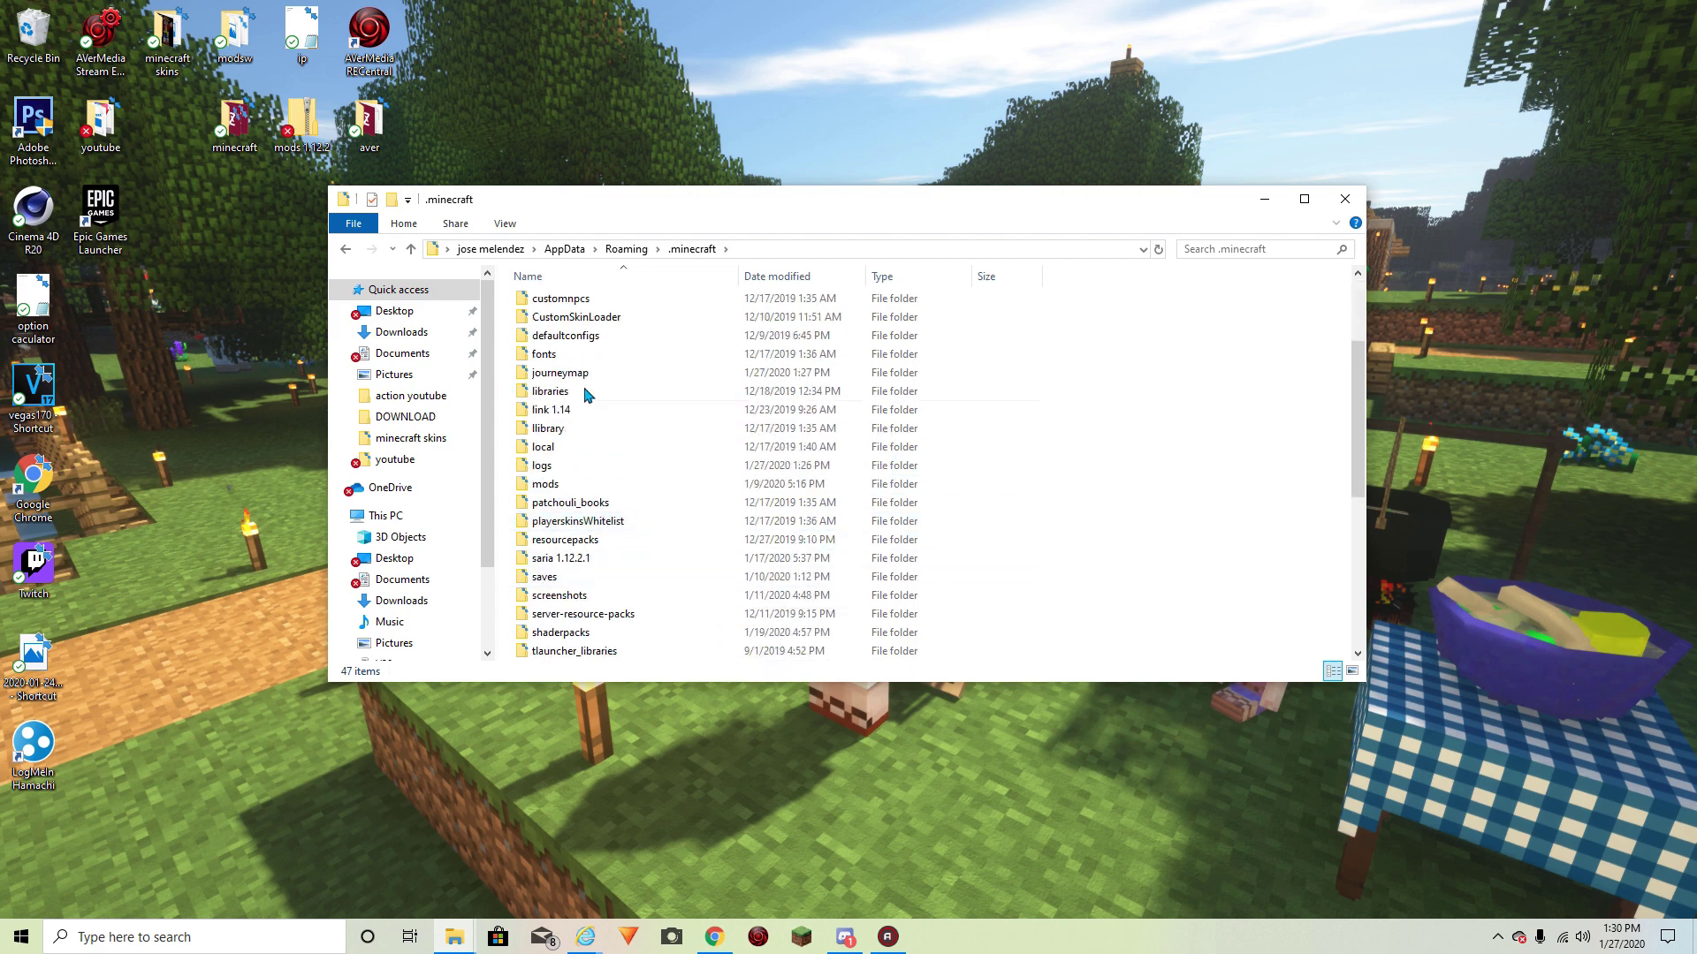
scroll(604, 468, up, 3)
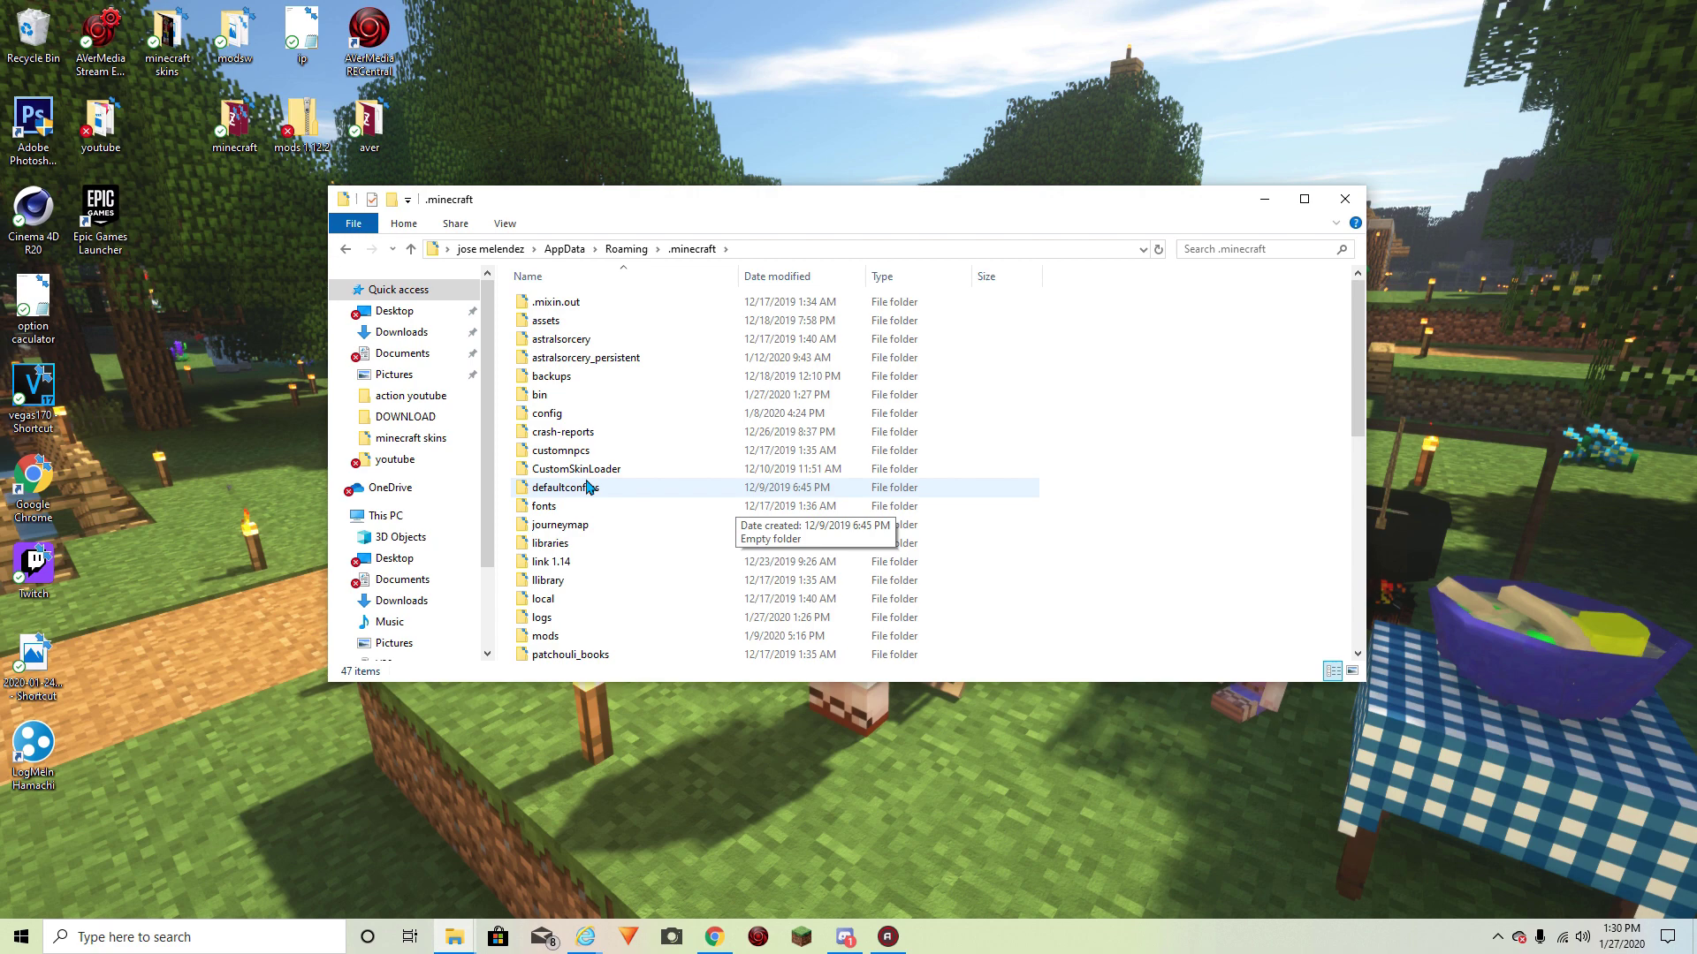
scroll(601, 468, down, 2)
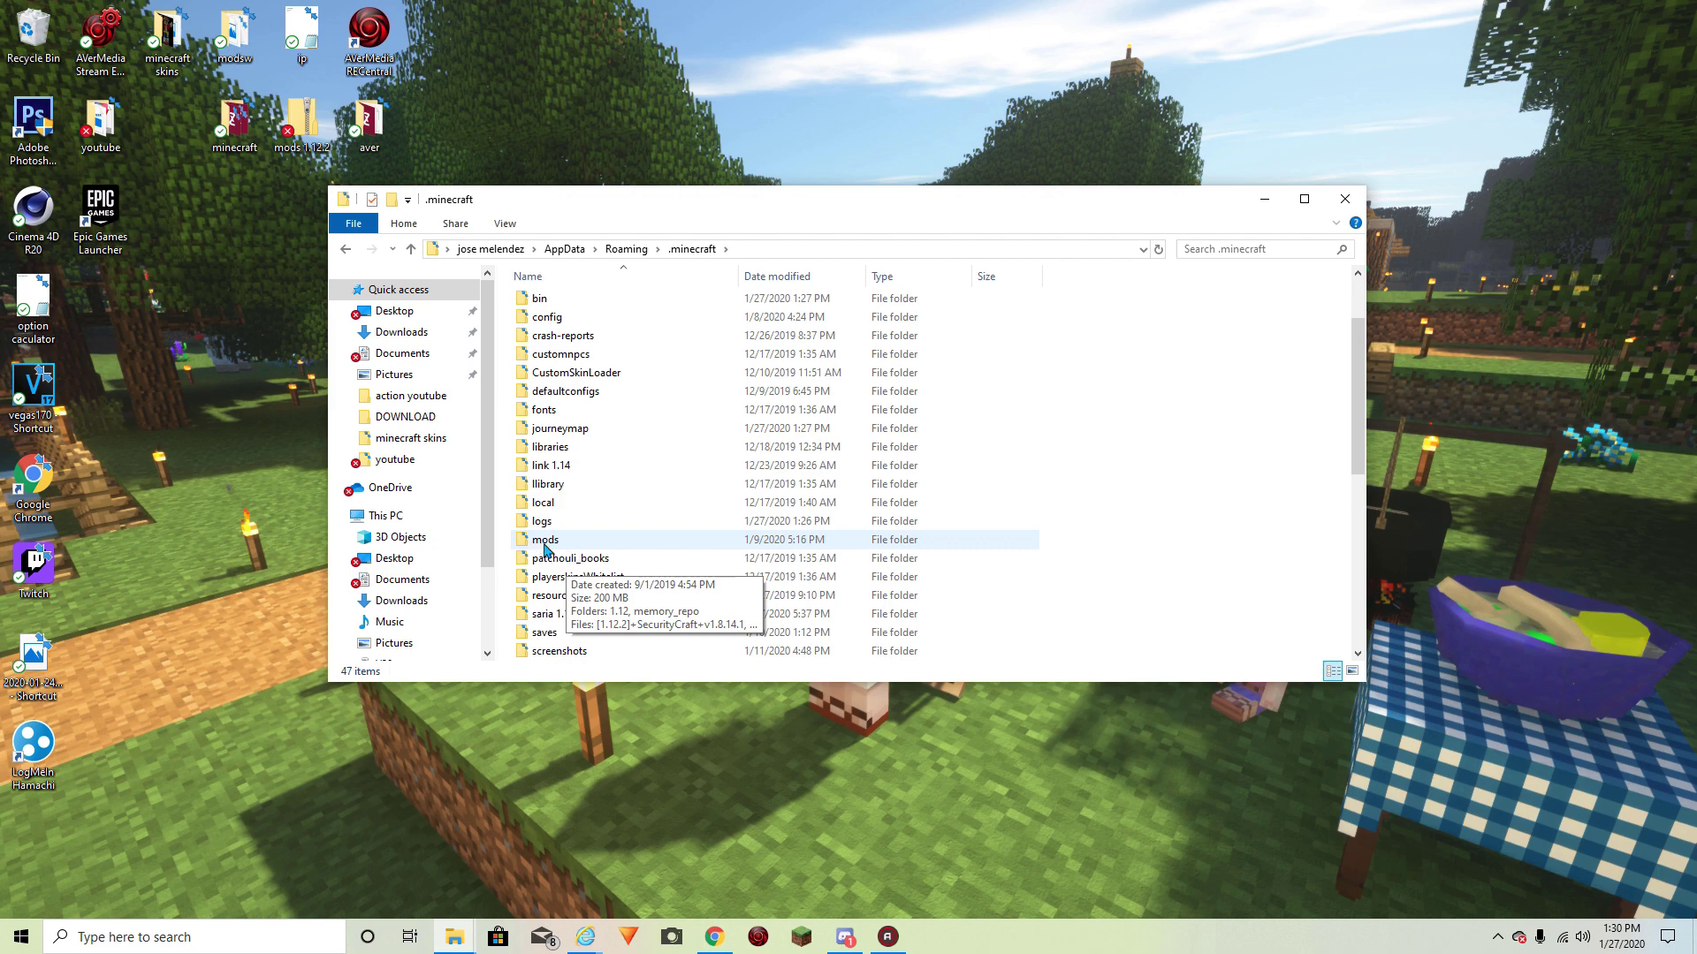
double_click(528, 546)
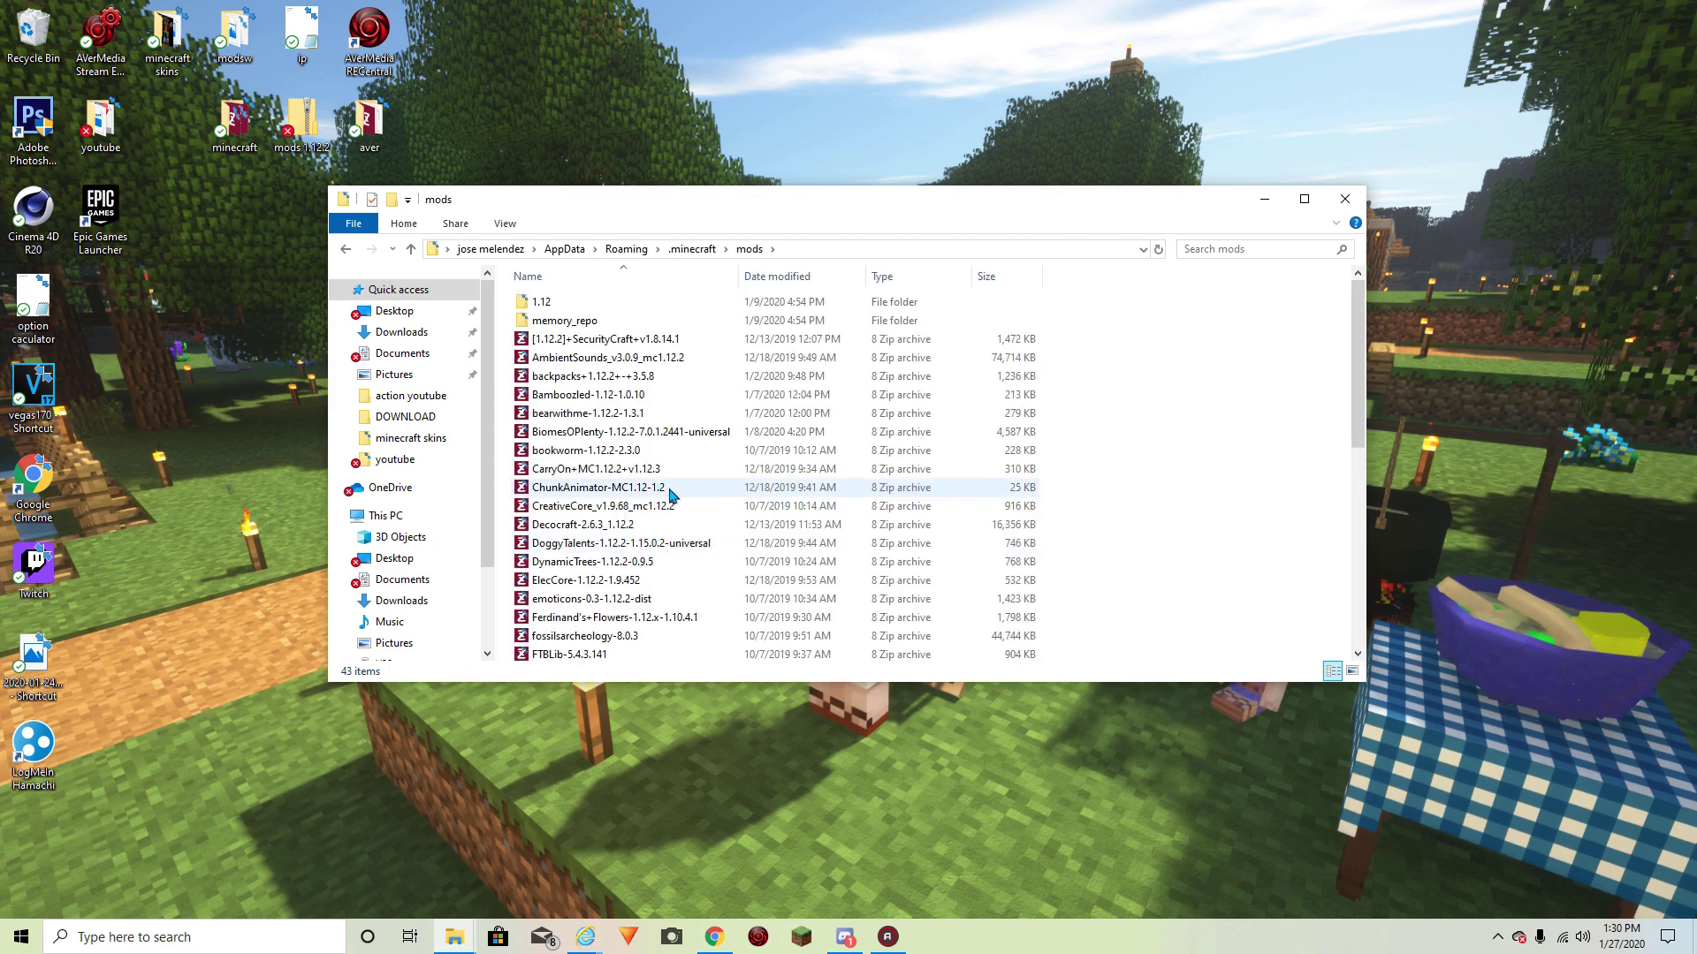
scroll(625, 468, down, 7)
scroll(625, 450, up, 7)
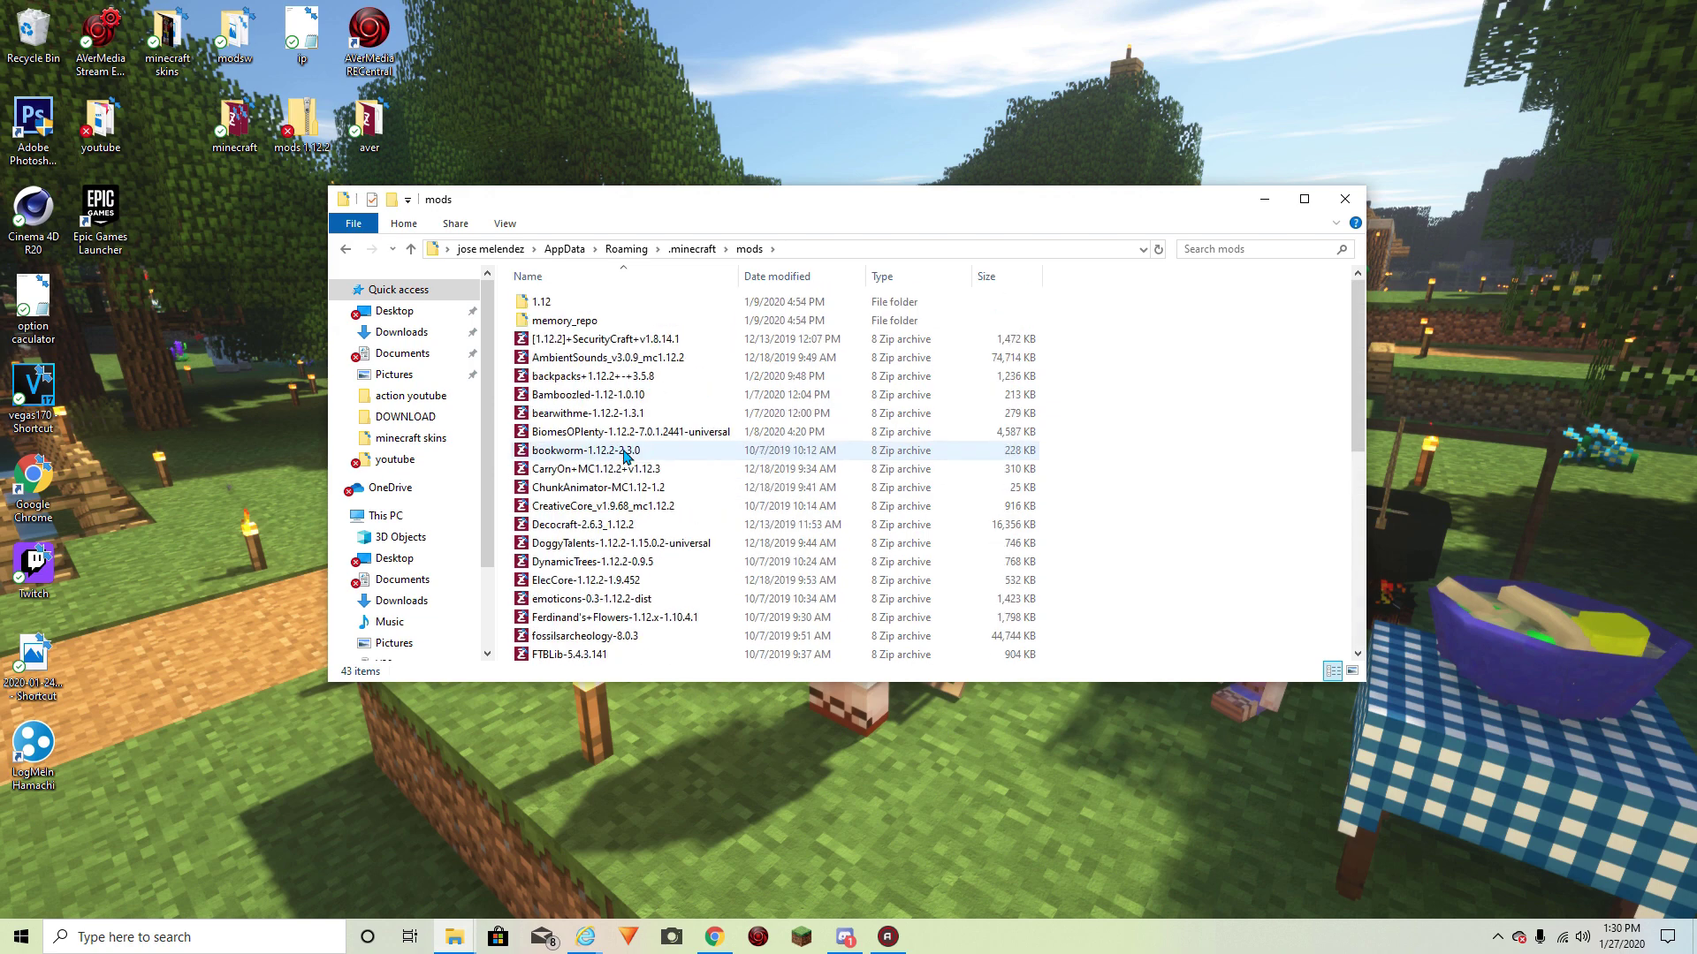
scroll(626, 448, down, 7)
scroll(625, 448, up, 5)
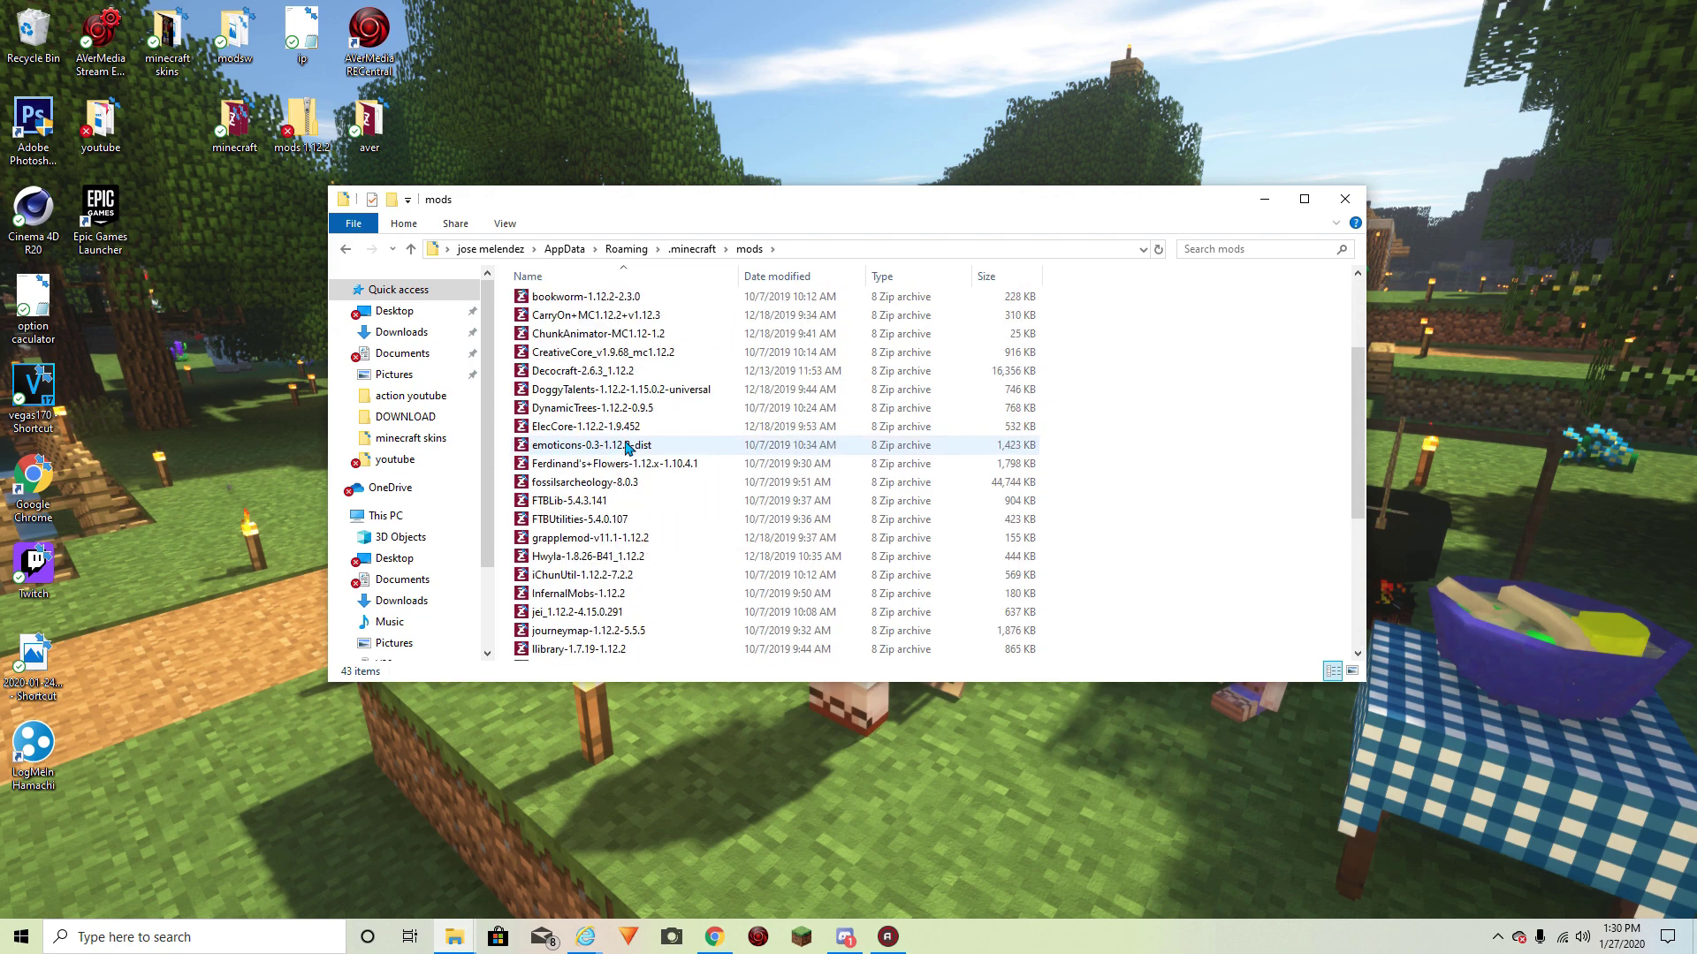
scroll(619, 441, down, 5)
scroll(601, 428, up, 7)
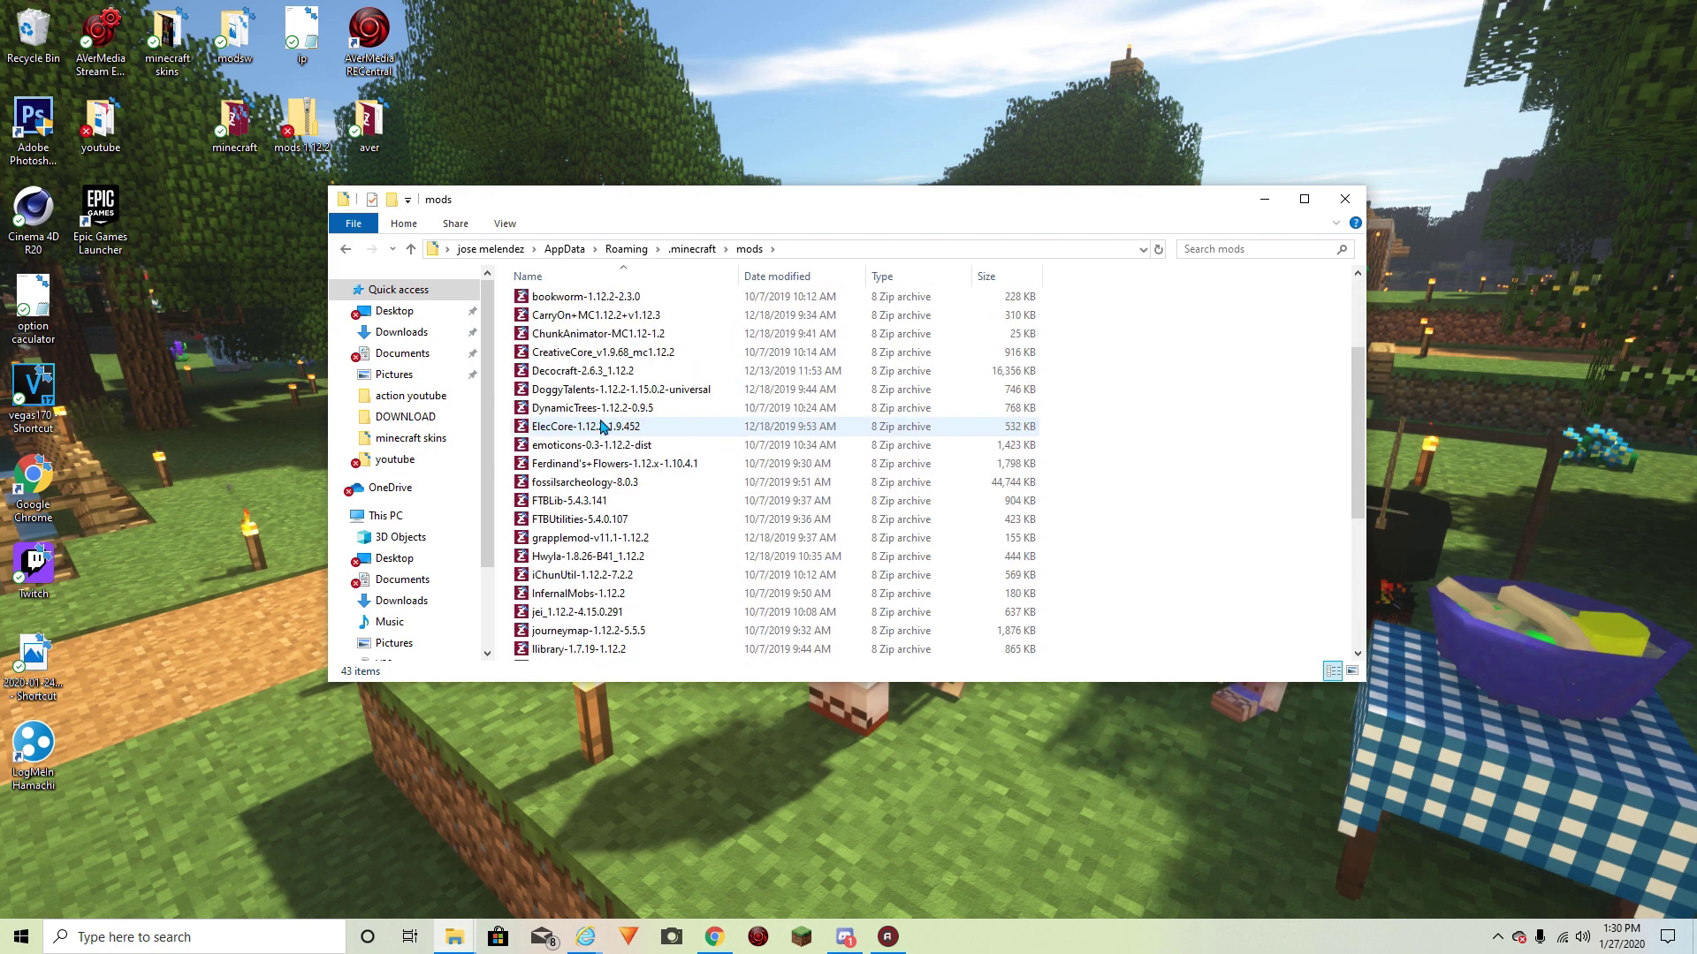
Relocate the mods 1.12.2 folder on the desktop clear of the Explorer window, and reopen the mods folder from .minecraft
drag(571, 212, 989, 177)
drag(711, 311, 212, 418)
click(855, 203)
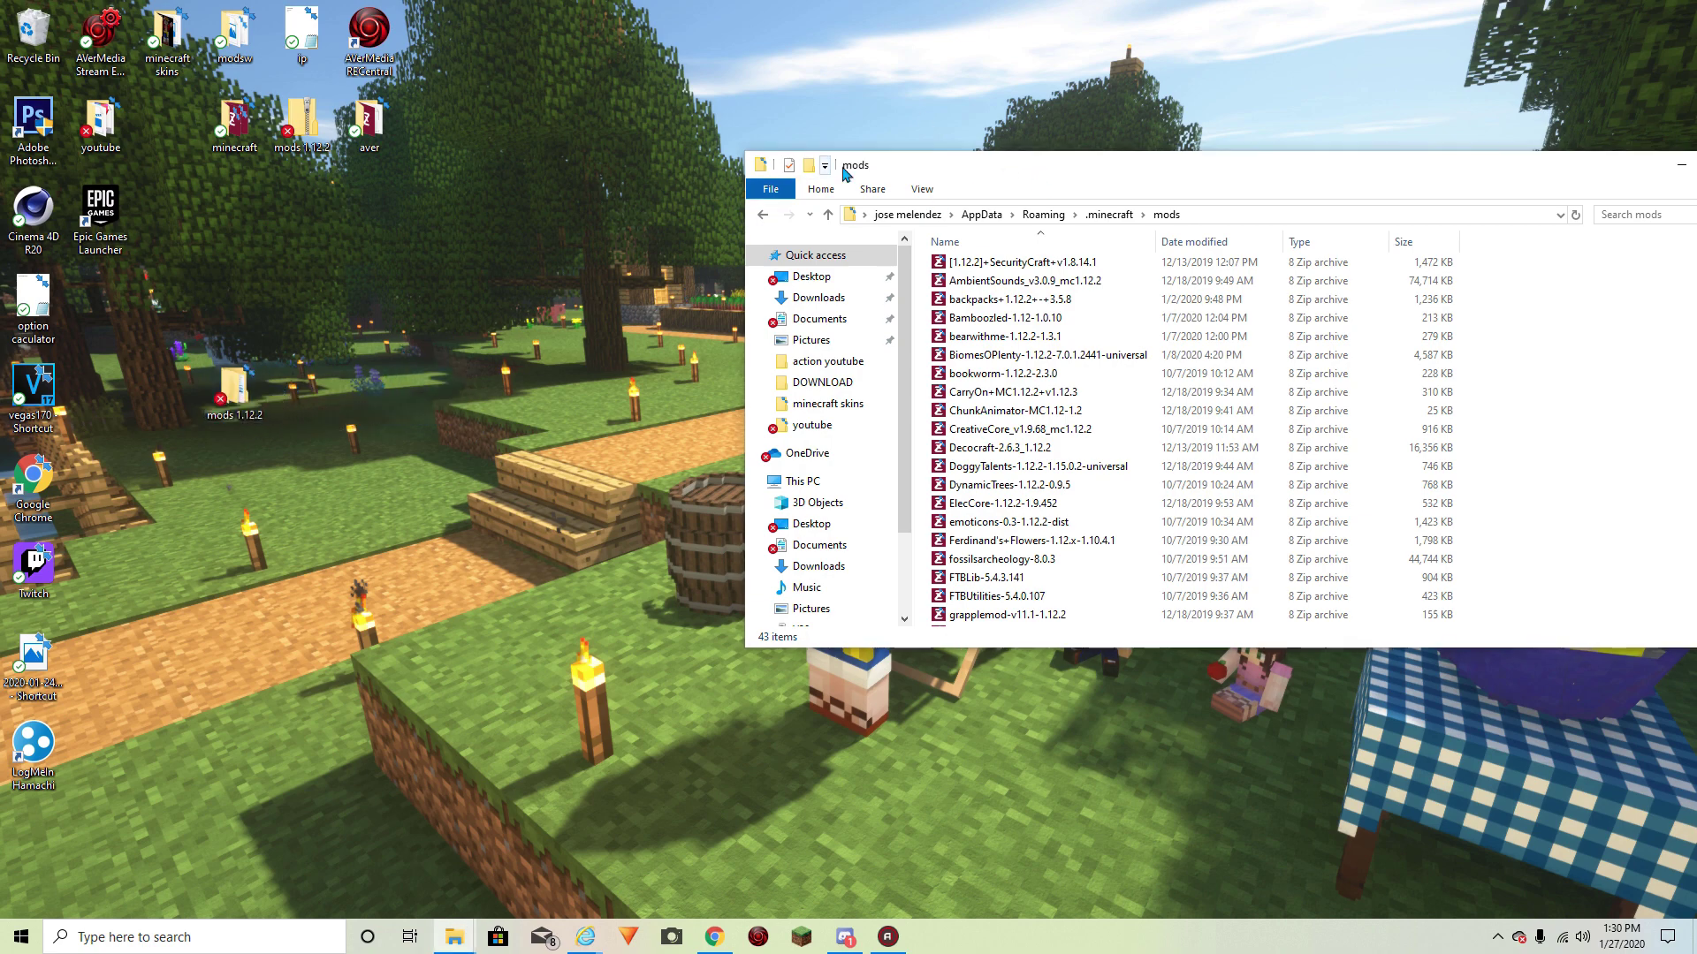
drag(1140, 171, 809, 123)
key(alt+Left)
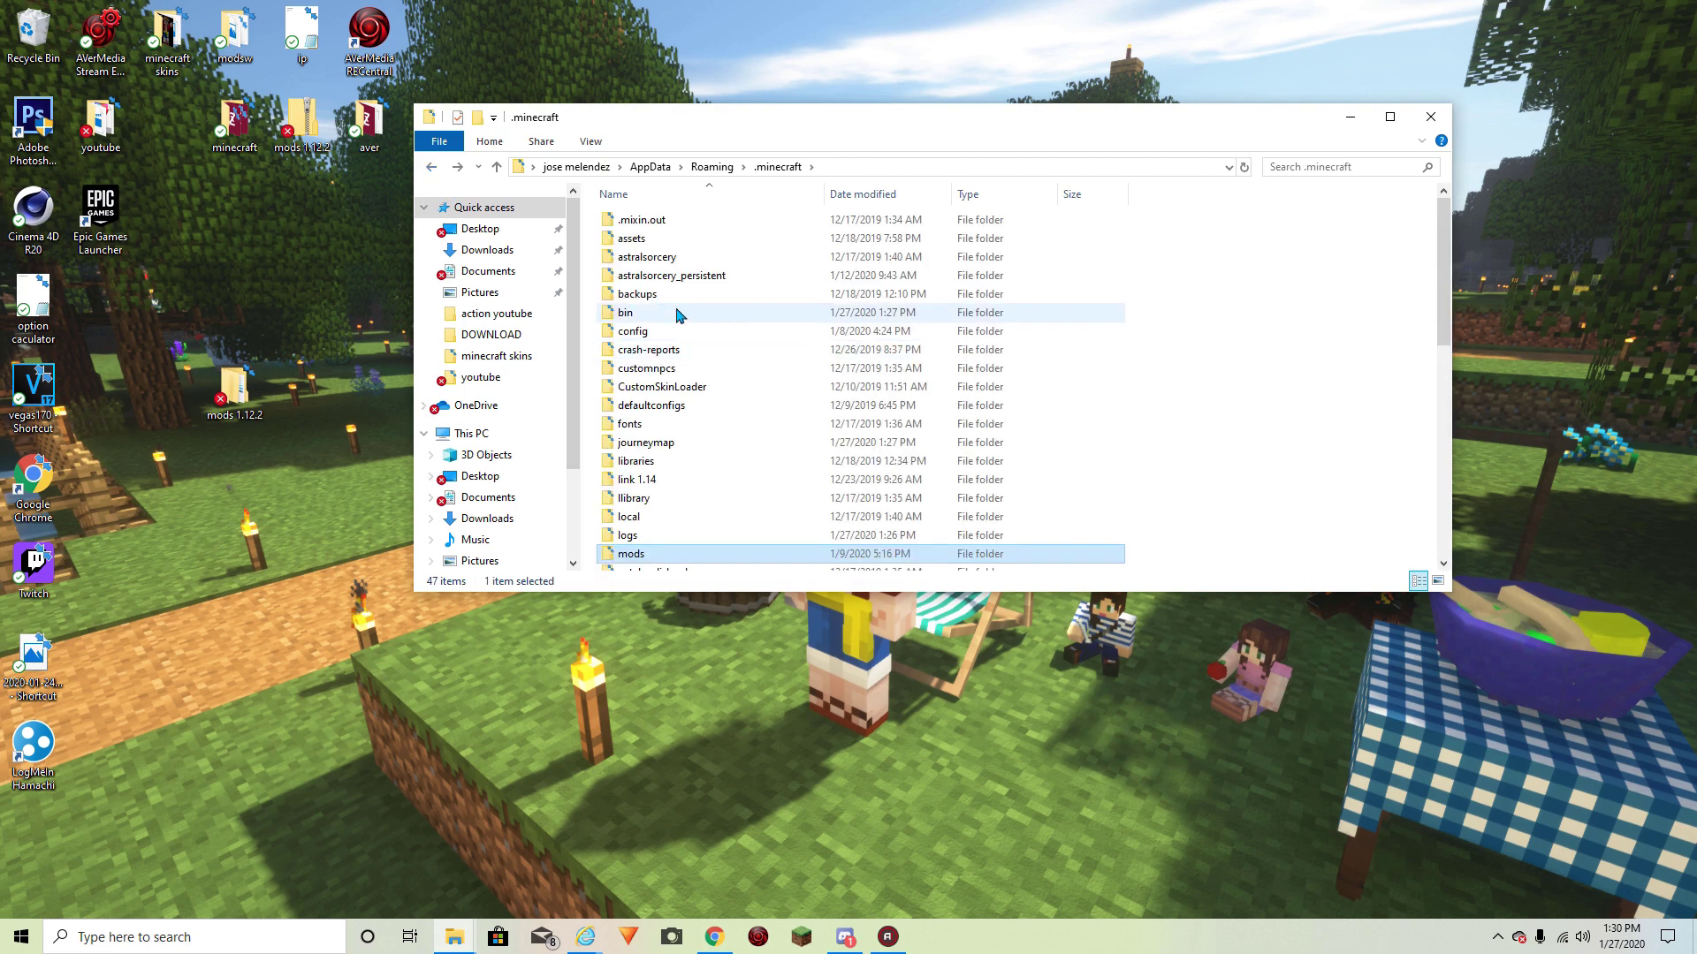
double_click(625, 557)
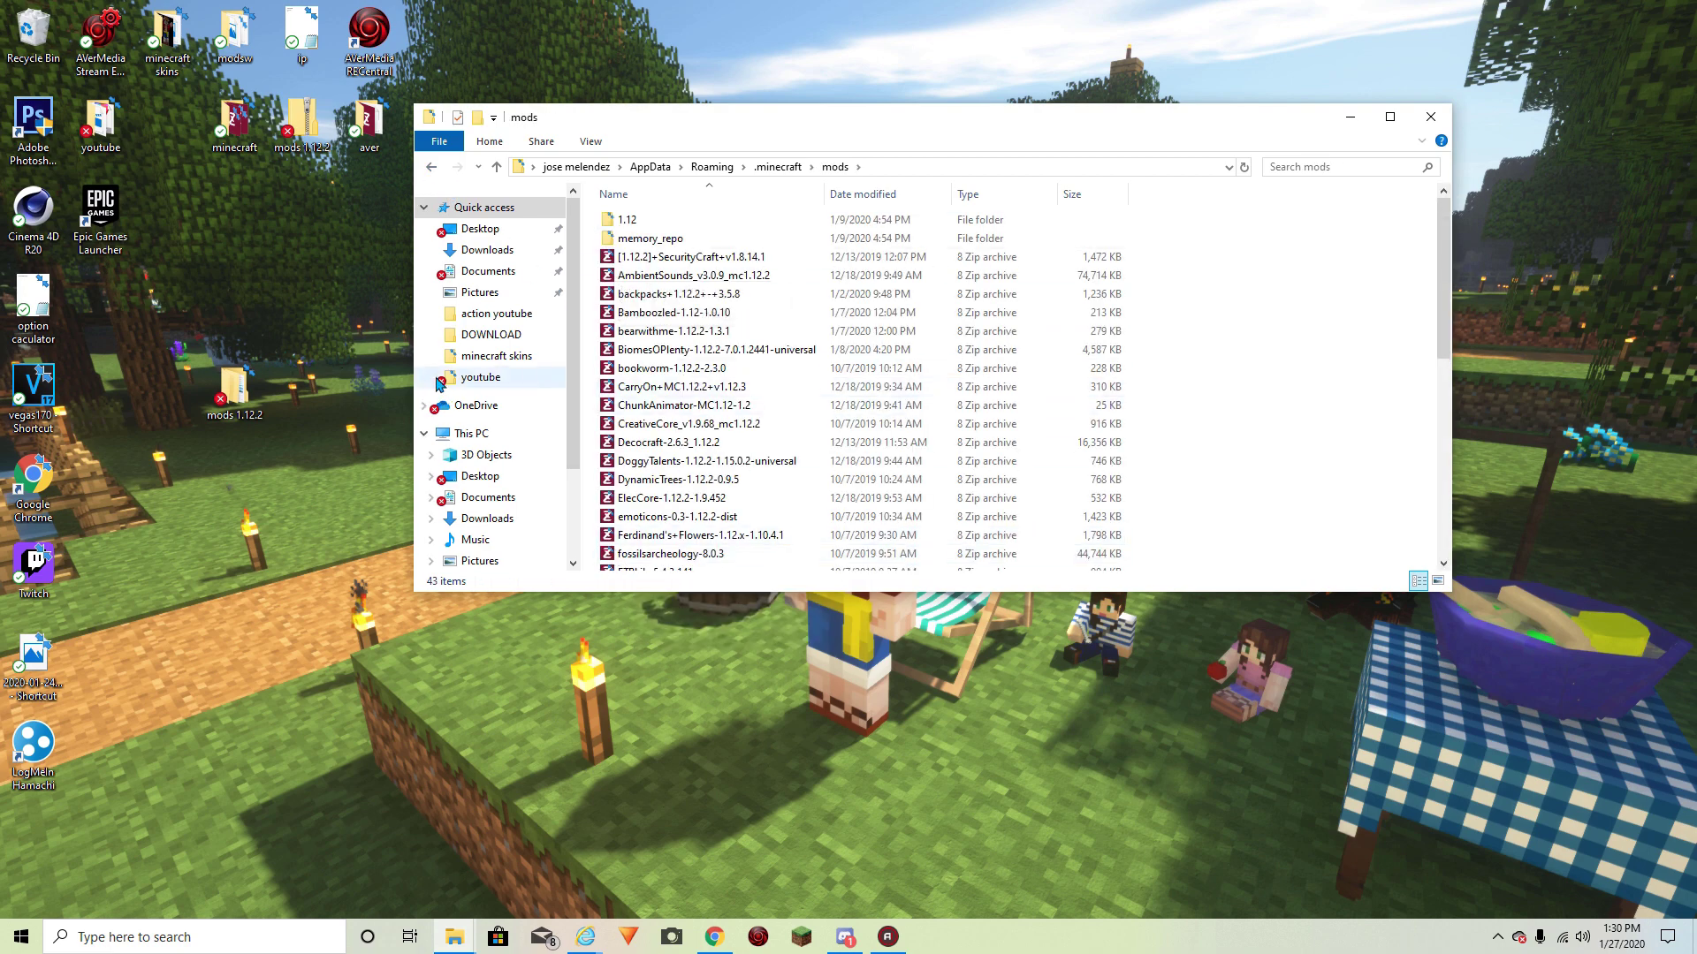
Open the mods 1.12.2 desktop folder, select all files in its mods 1.12.2 subfolder, and return to the parent folder
double_click(234, 389)
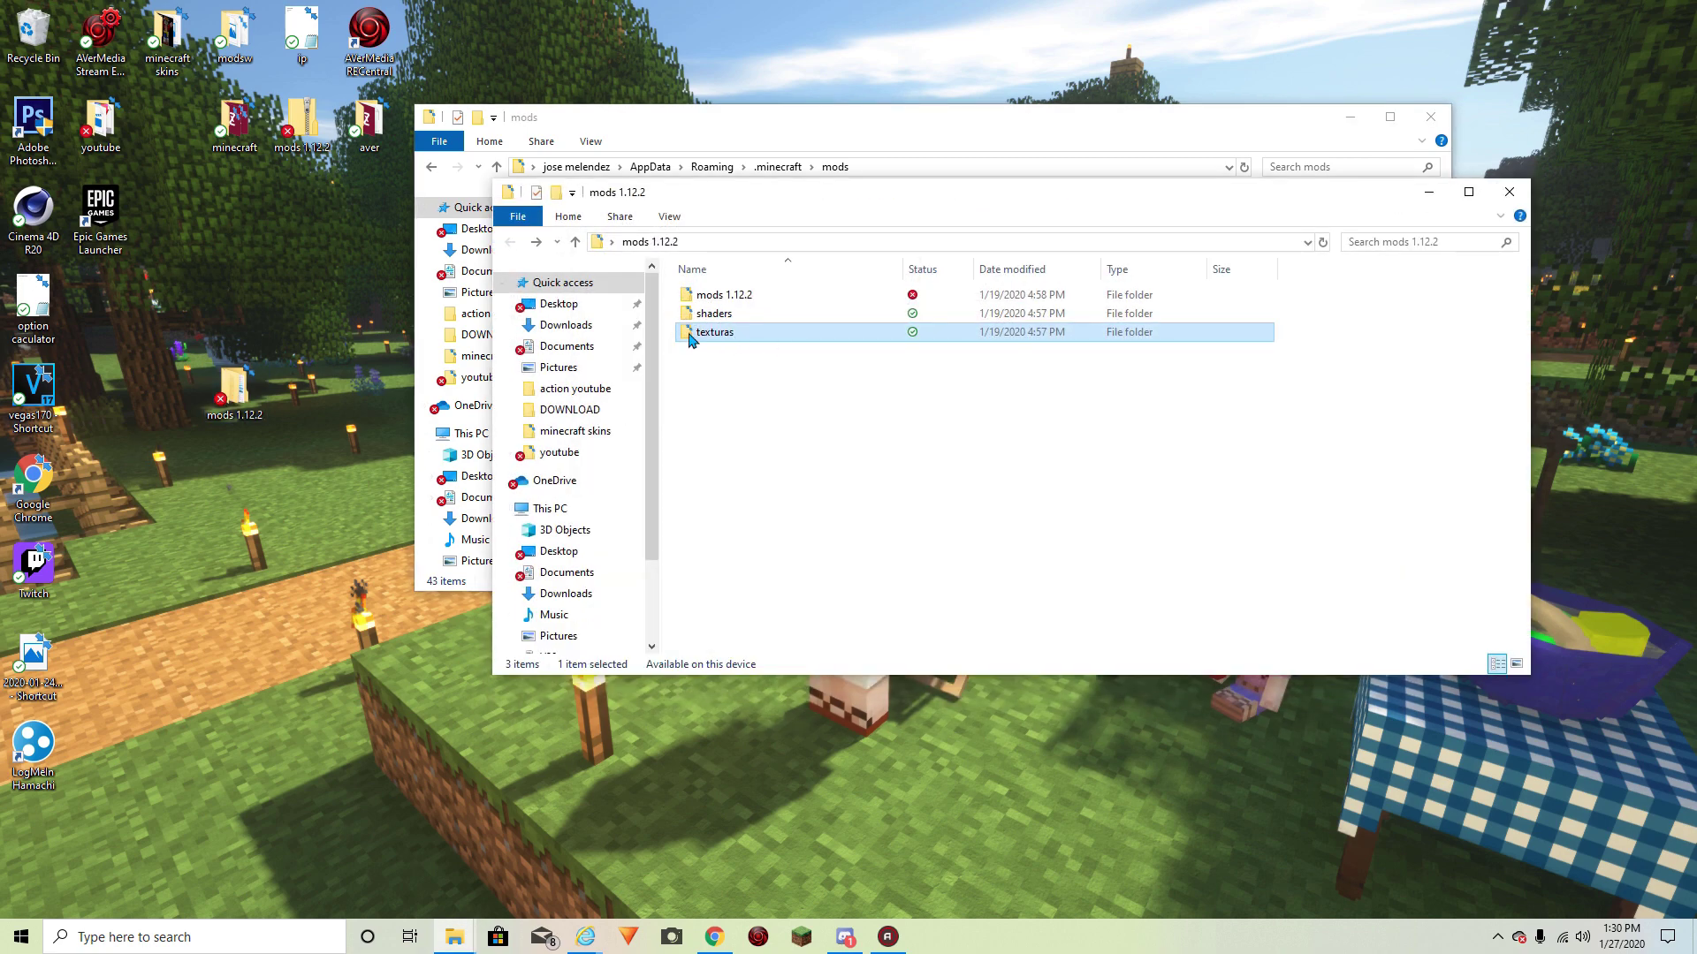
double_click(710, 297)
drag(678, 302, 950, 601)
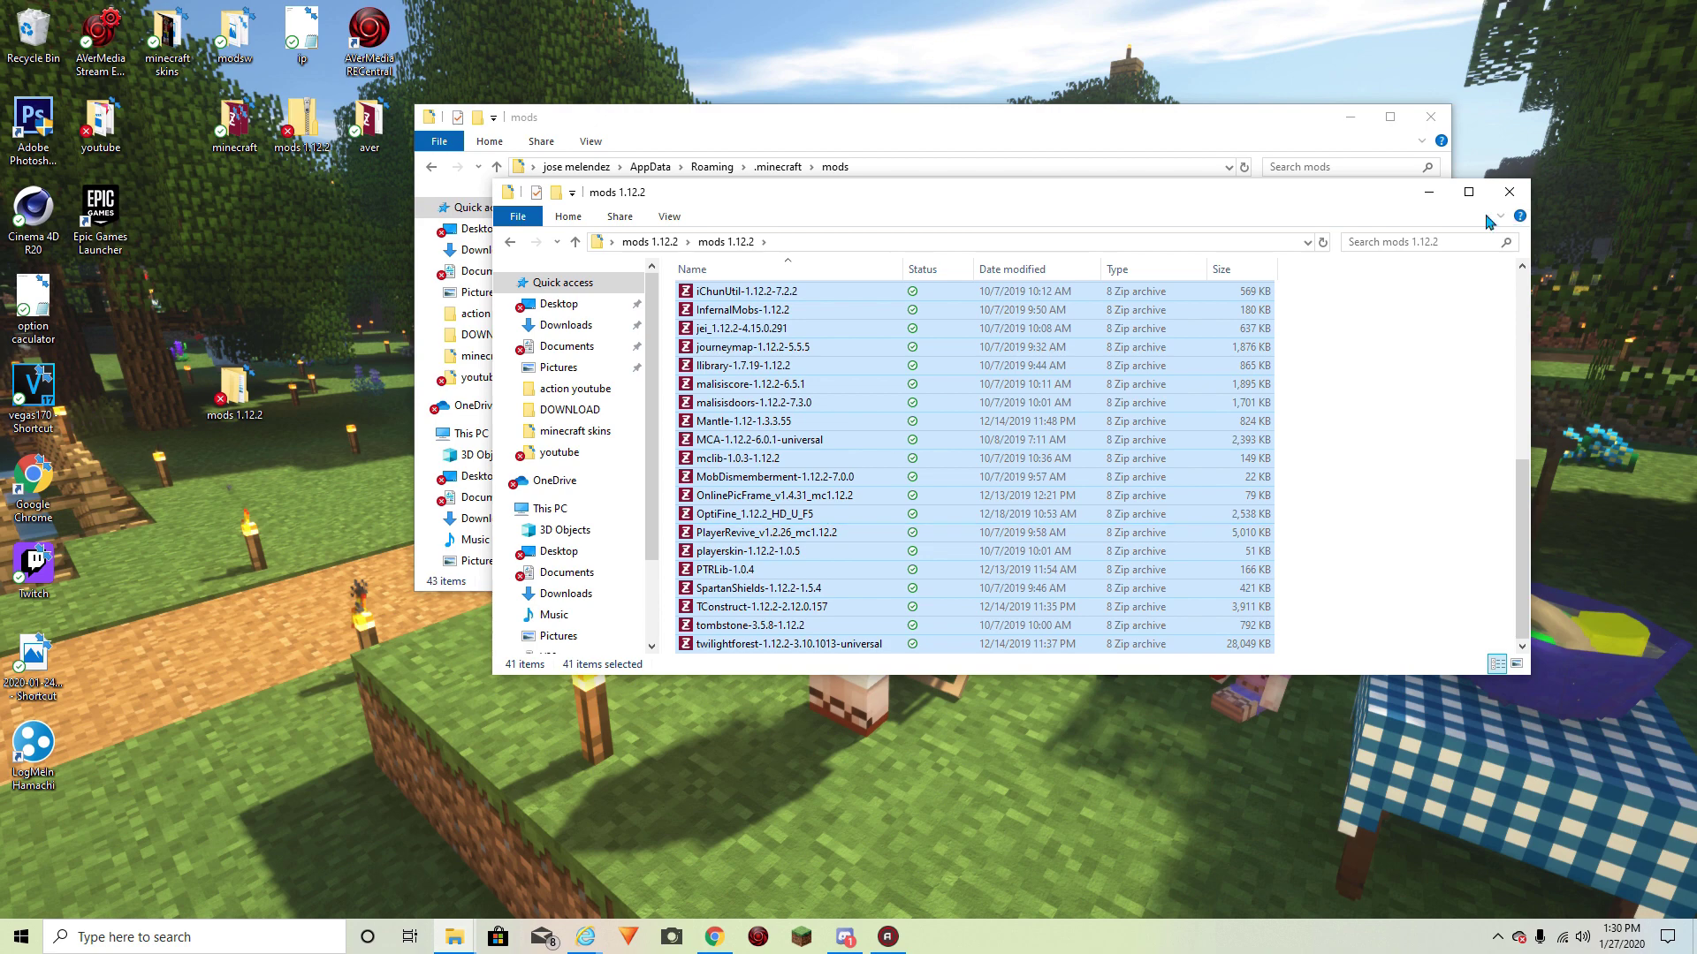
click(510, 241)
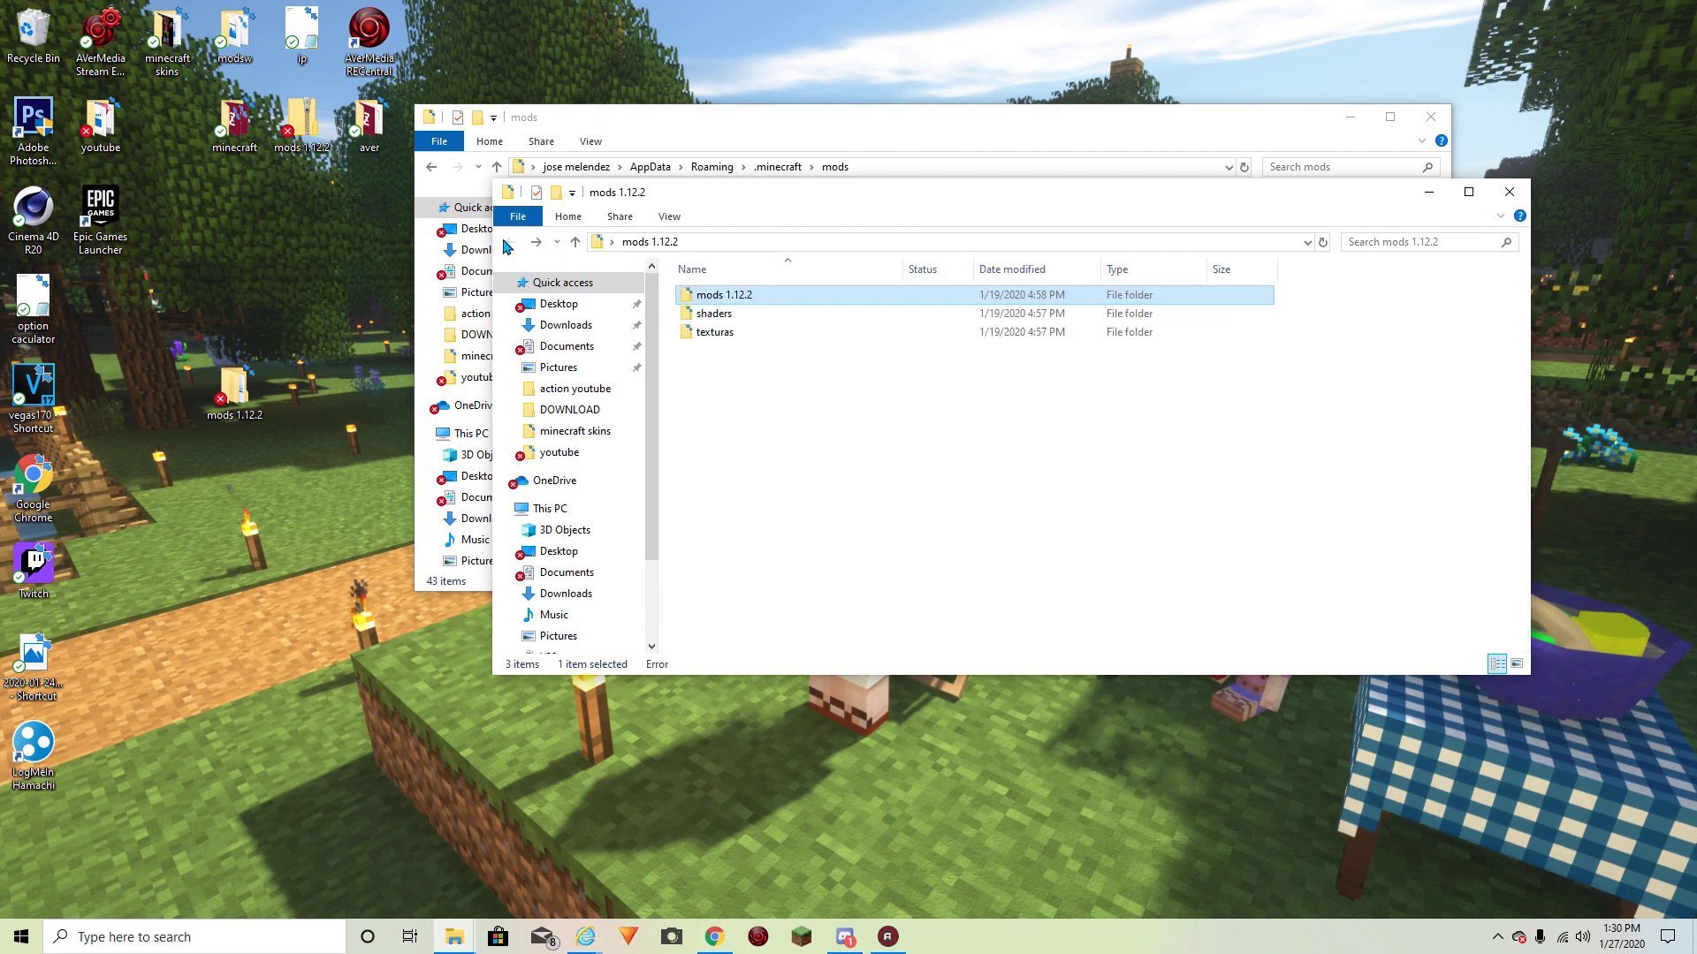
View the copy options for the mods 1.12.2 subfolder and the paste options inside .minecraft's mods folder without applying either
right_click(710, 297)
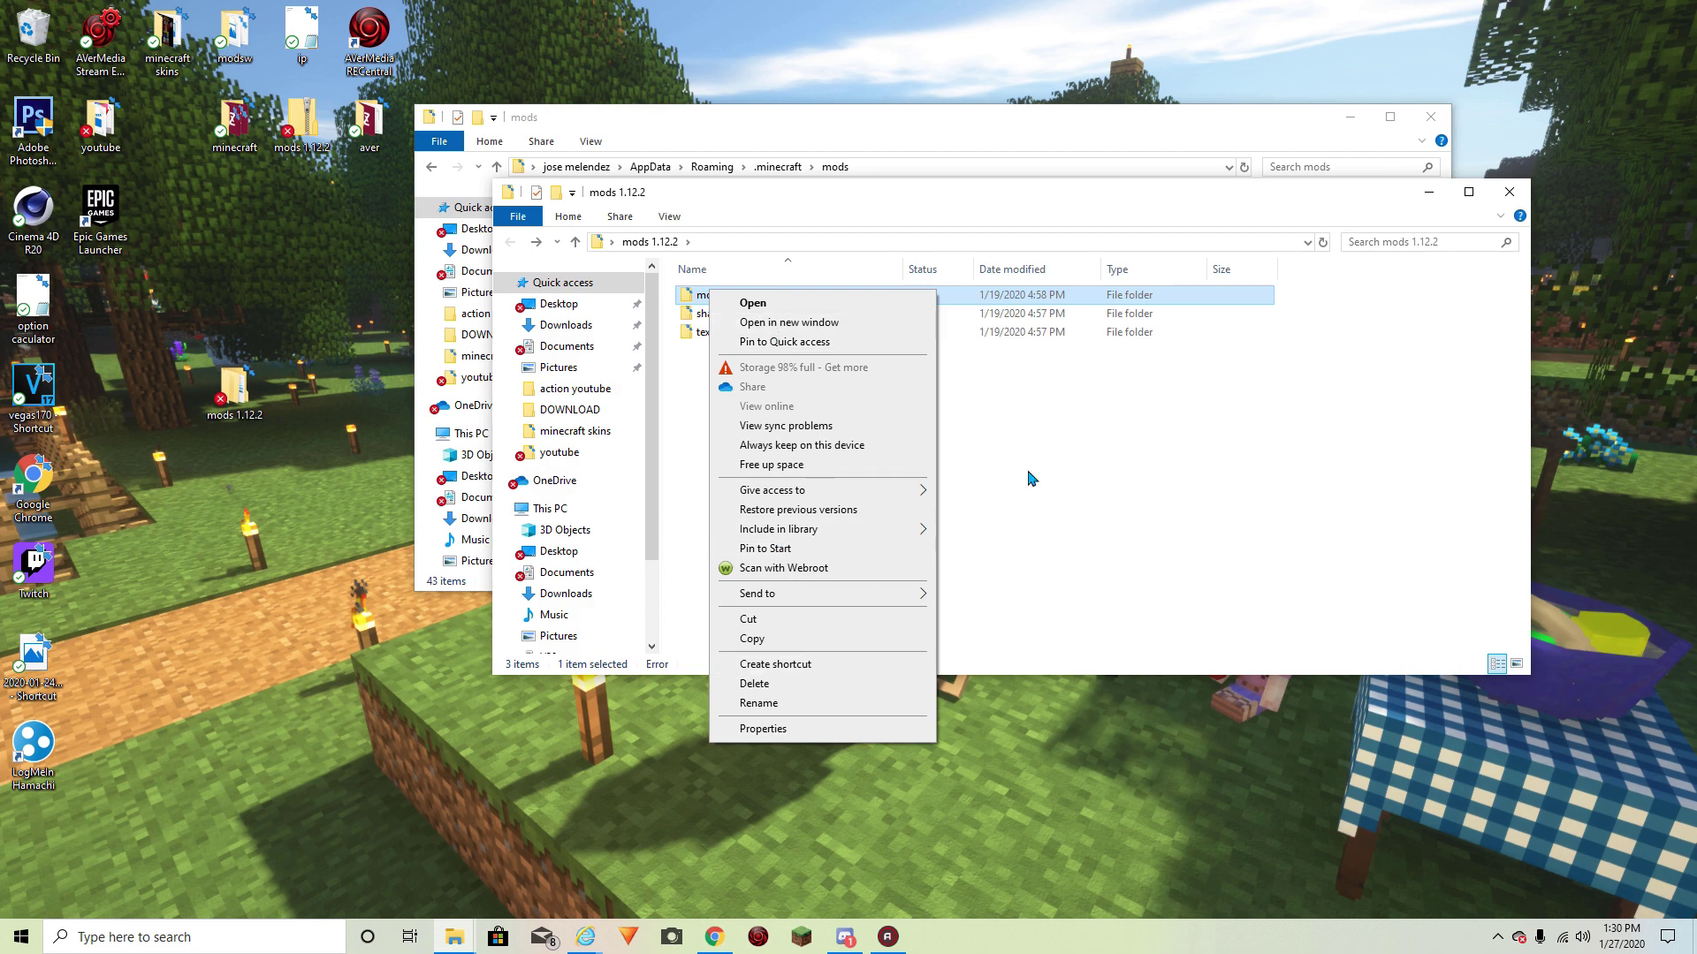
click(800, 138)
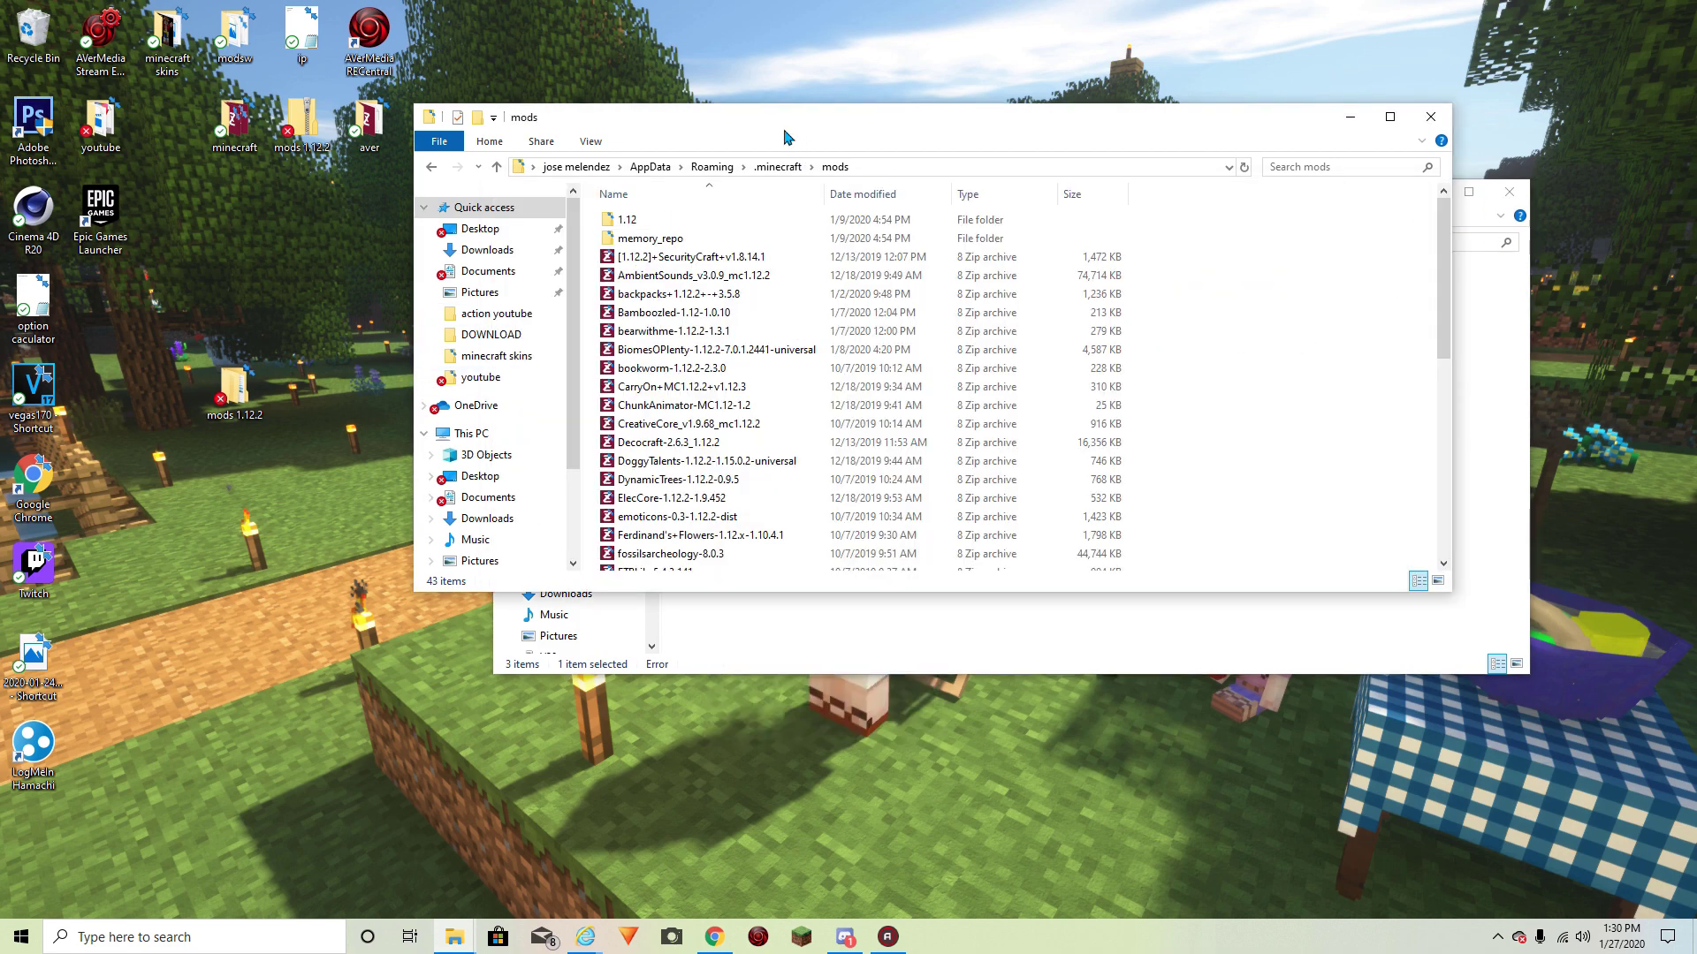
click(433, 168)
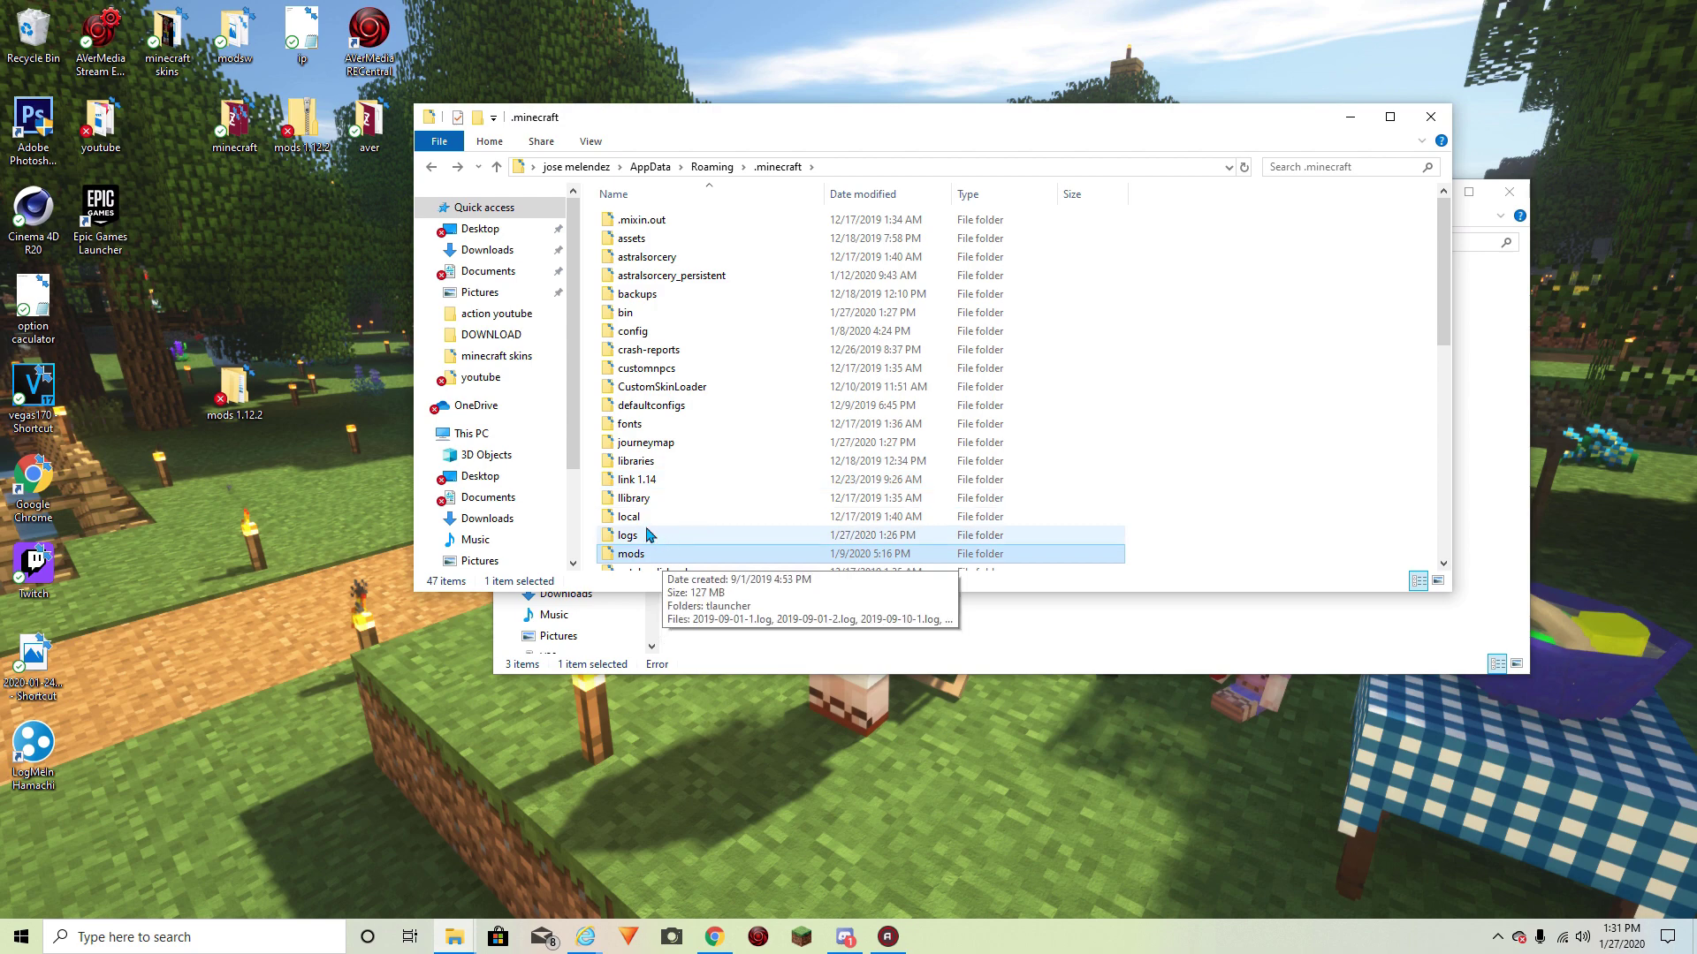
scroll(645, 538, down, 1)
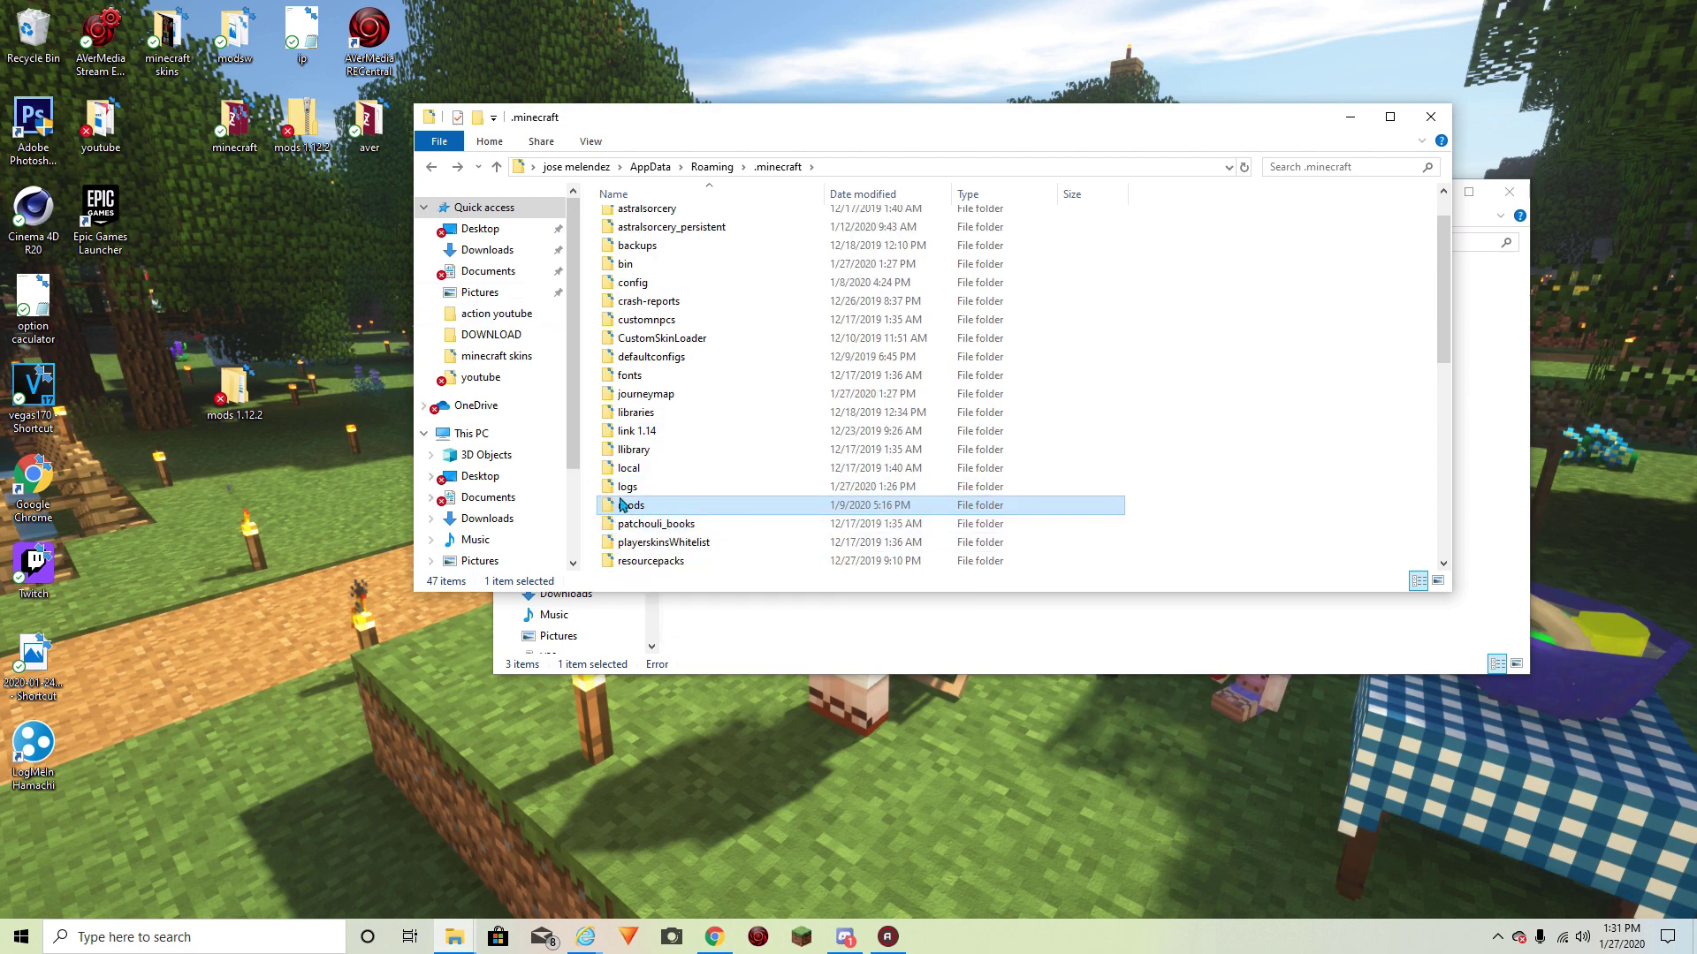
double_click(617, 511)
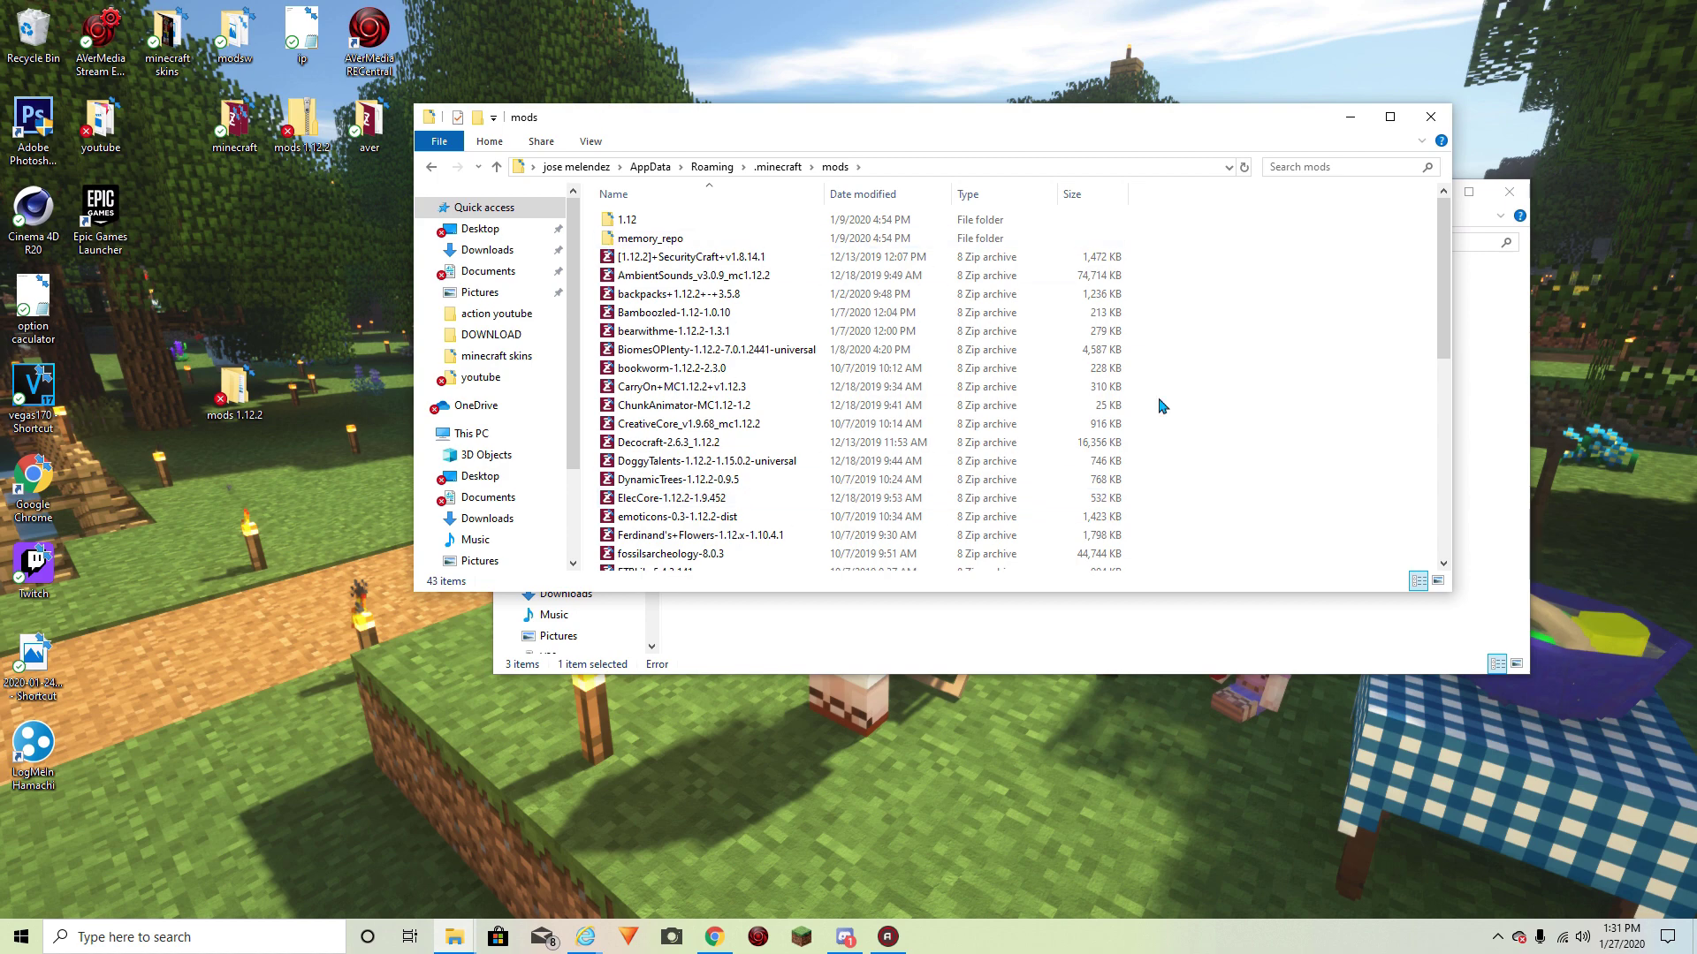
right_click(1168, 361)
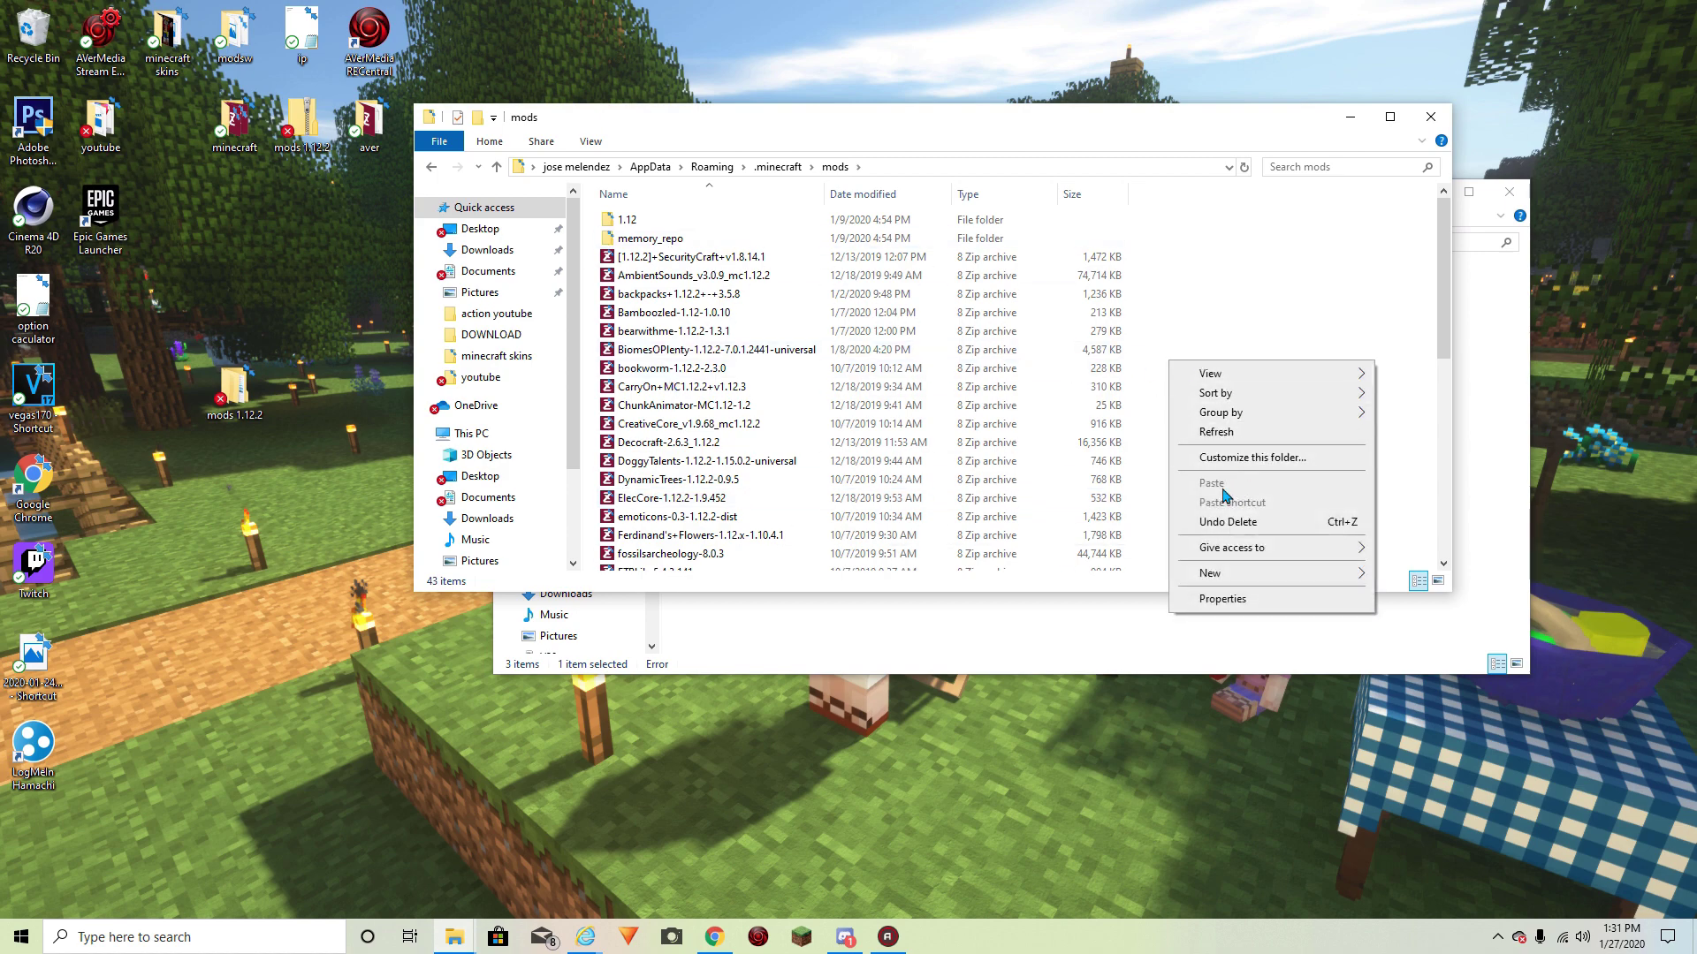
click(311, 419)
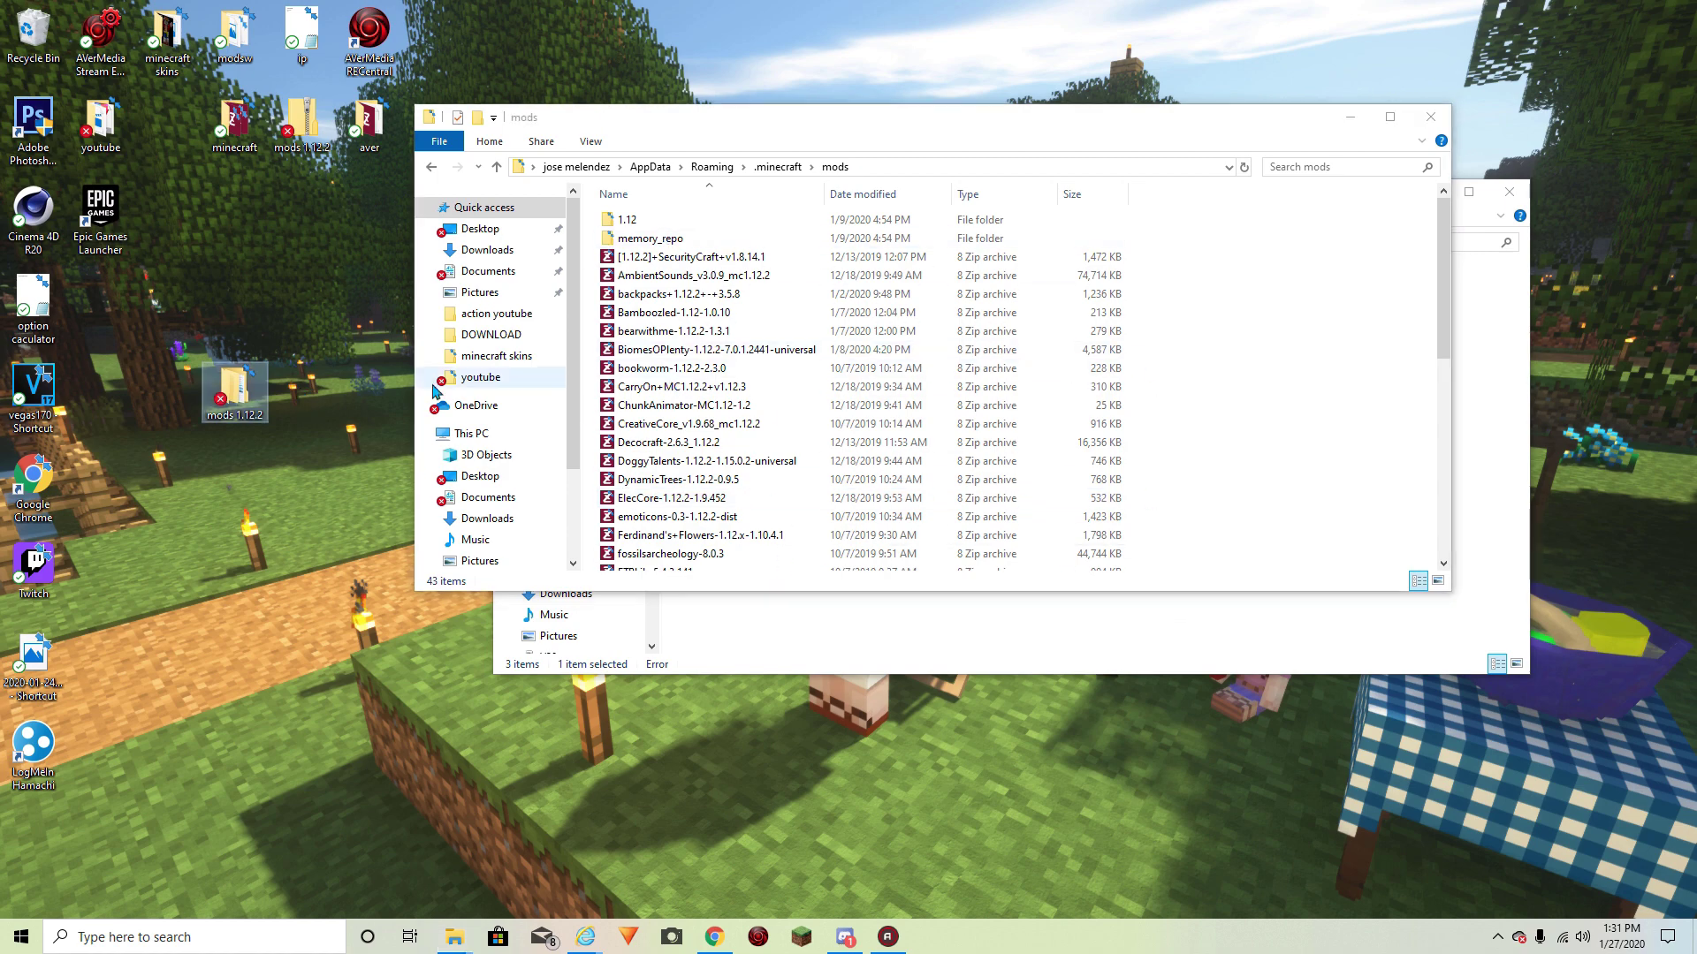
Go back to the .minecraft folder and open its resourcepacks folder
click(431, 168)
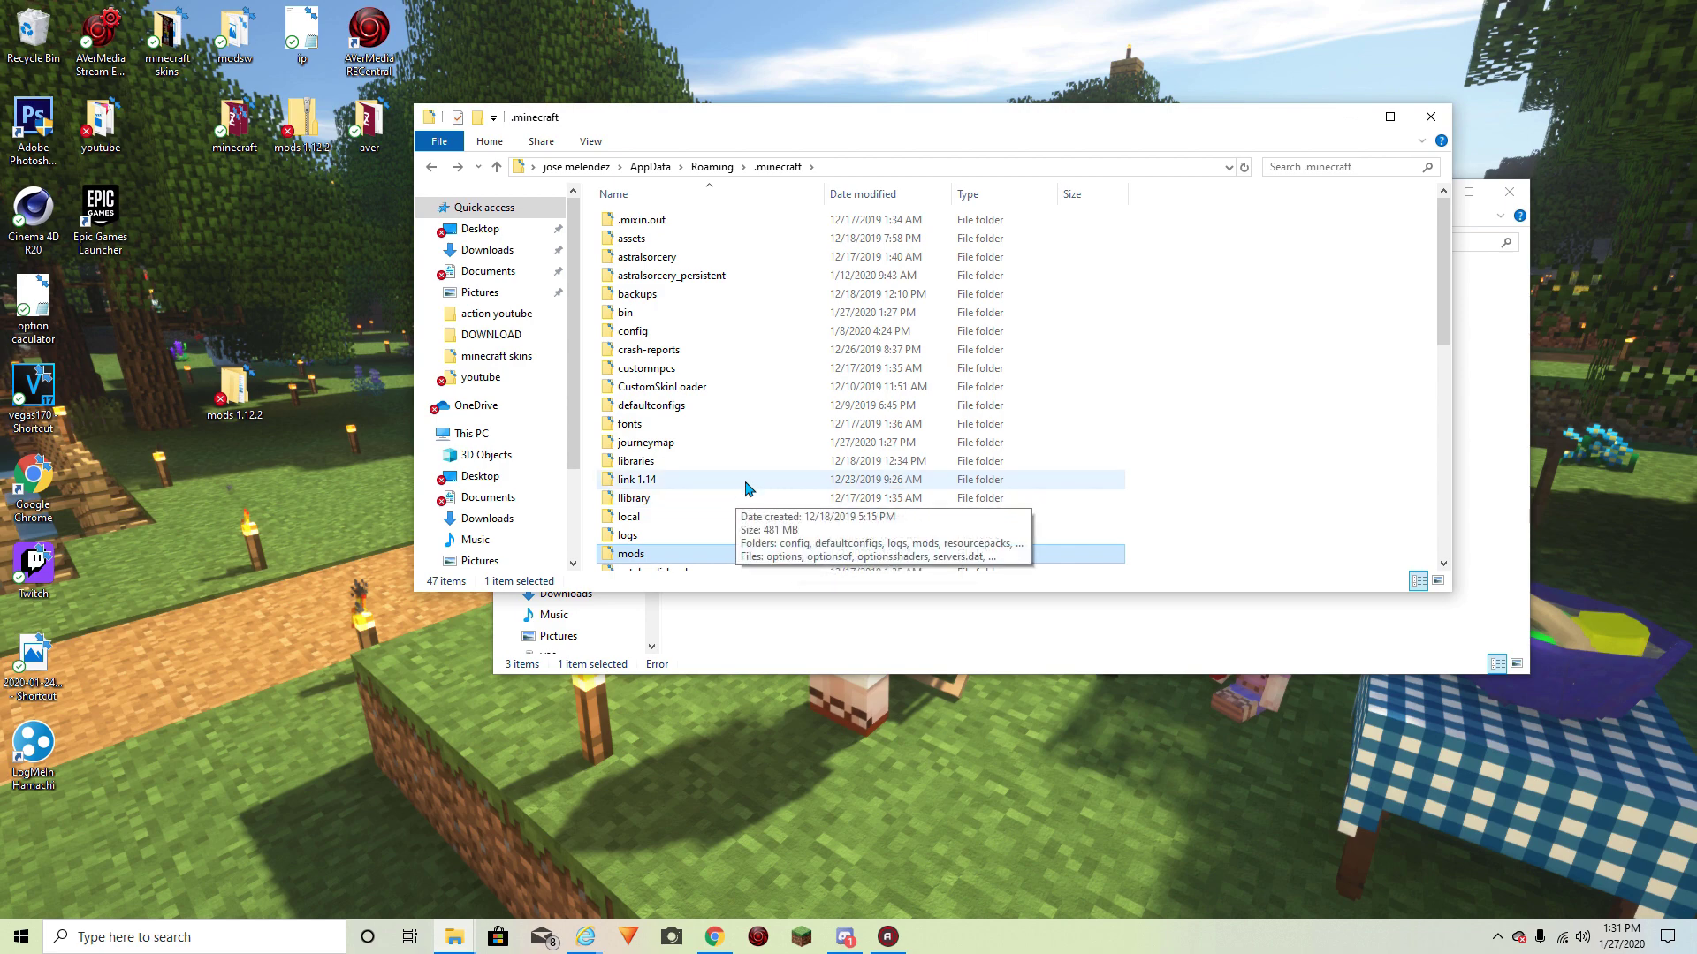
scroll(721, 488, down, 2)
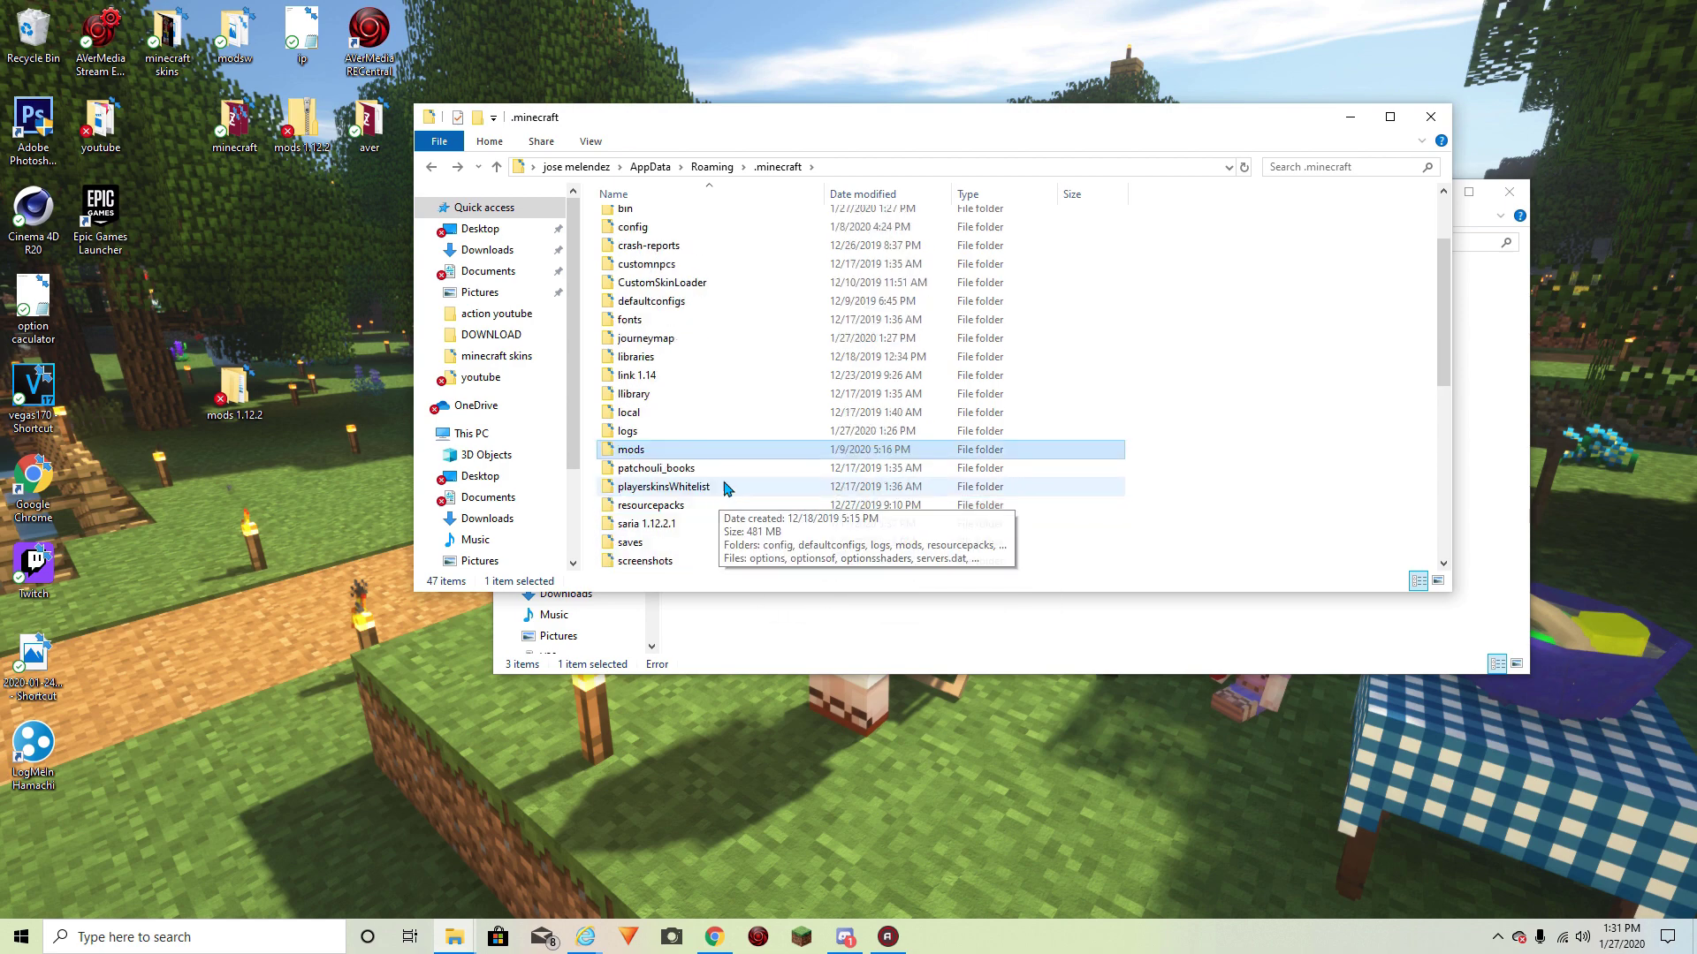
scroll(778, 522, down, 2)
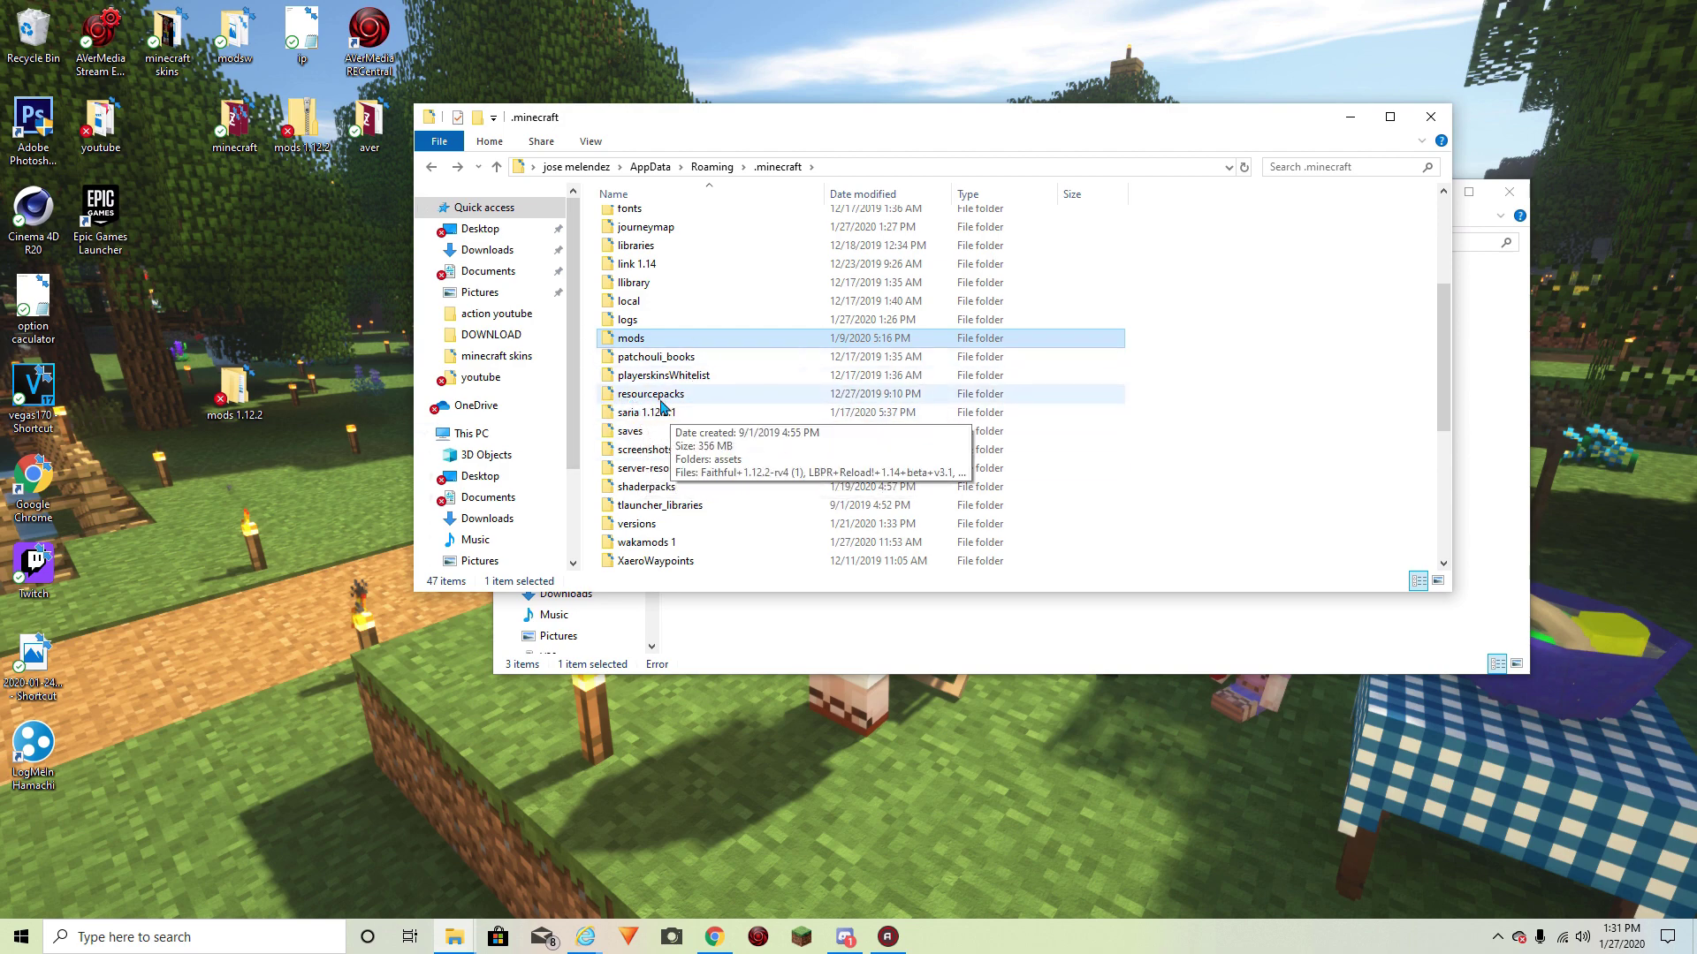
click(629, 394)
click(616, 395)
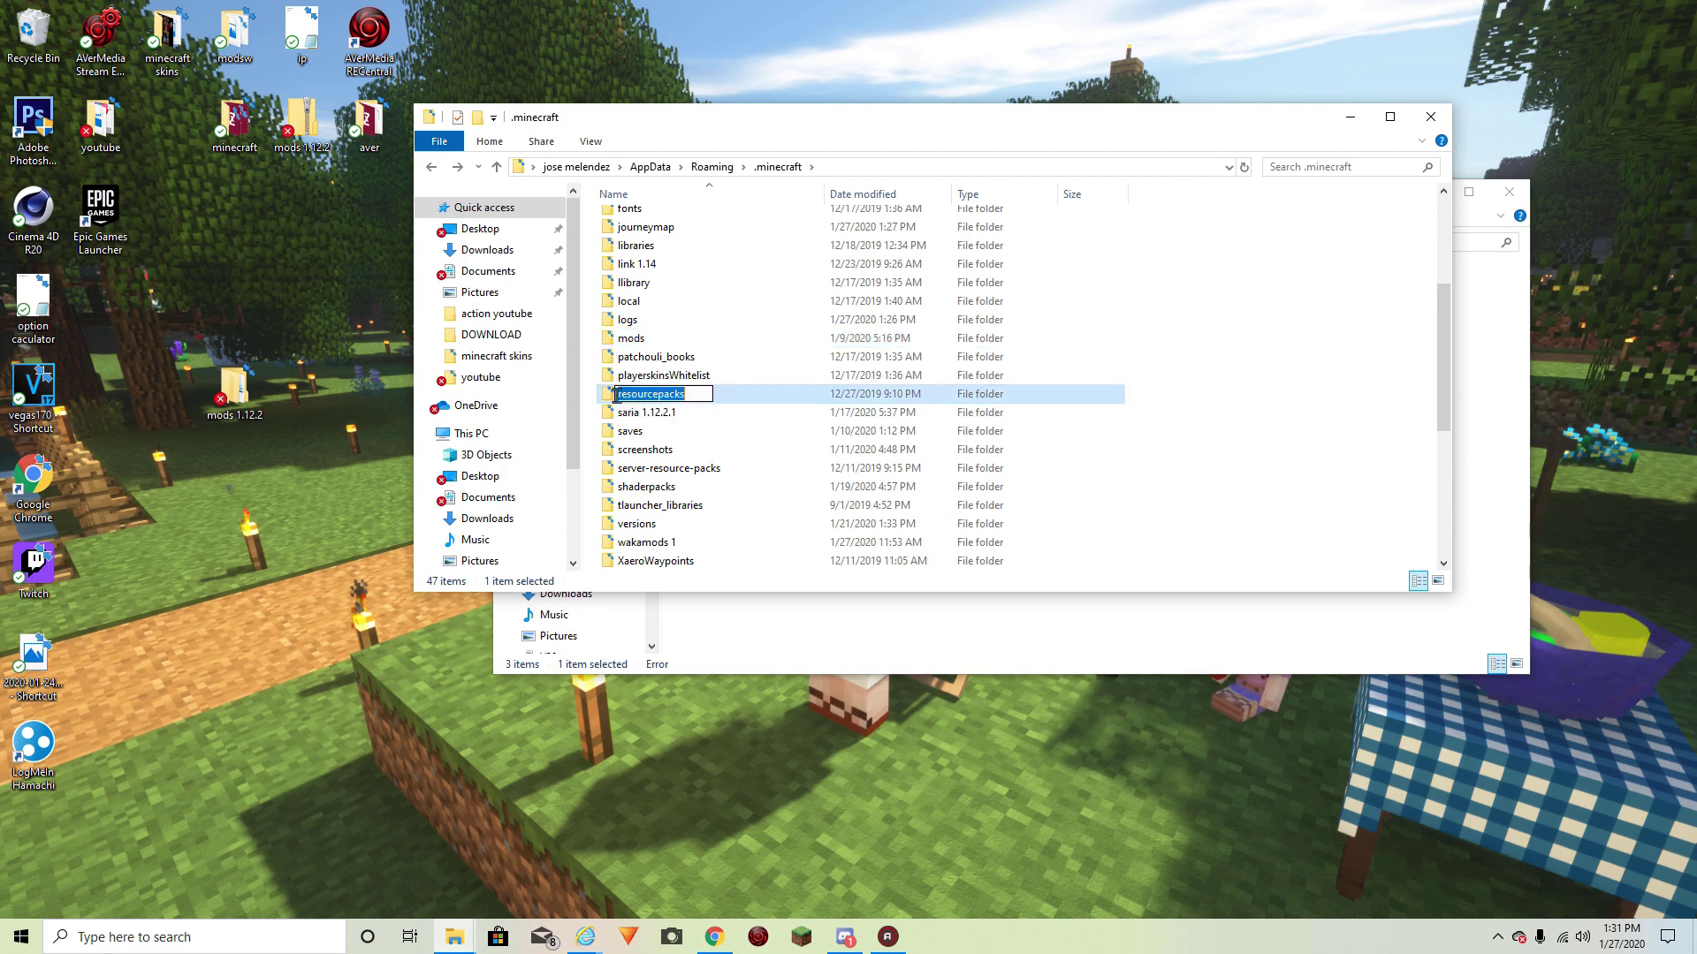
double_click(612, 399)
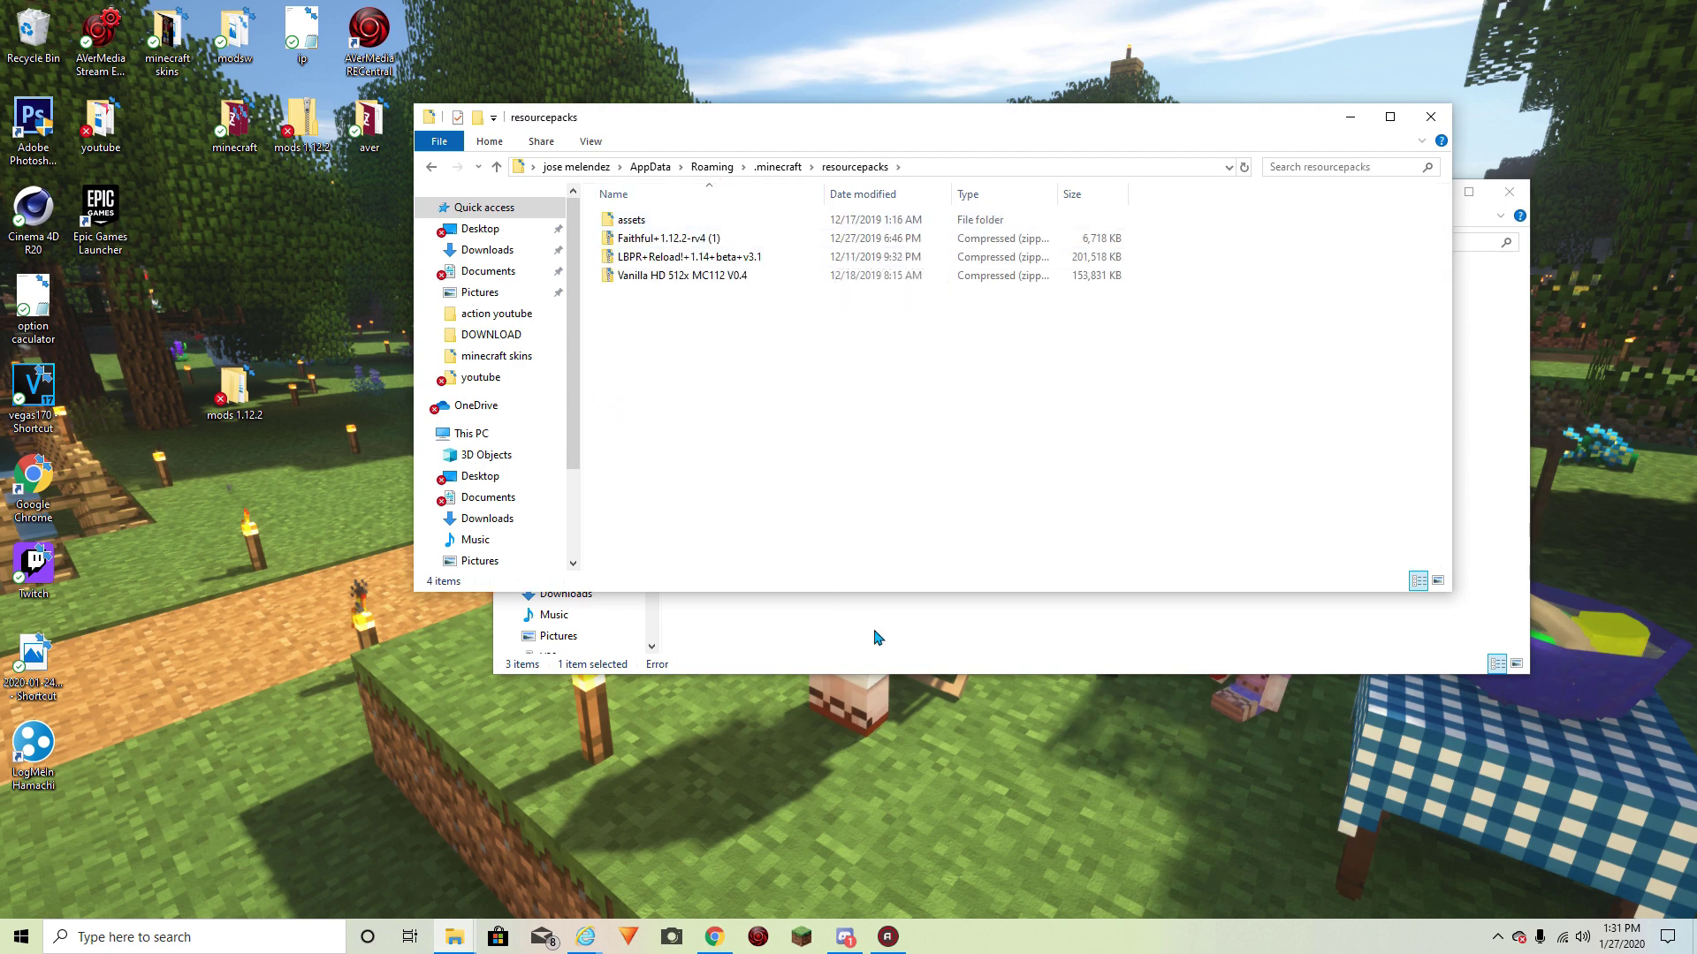
Copy the Faithful+1.12.2-rv4 (1) archive from the texturas subfolder of the mods 1.12.2 desktop folder
key(alt+Tab)
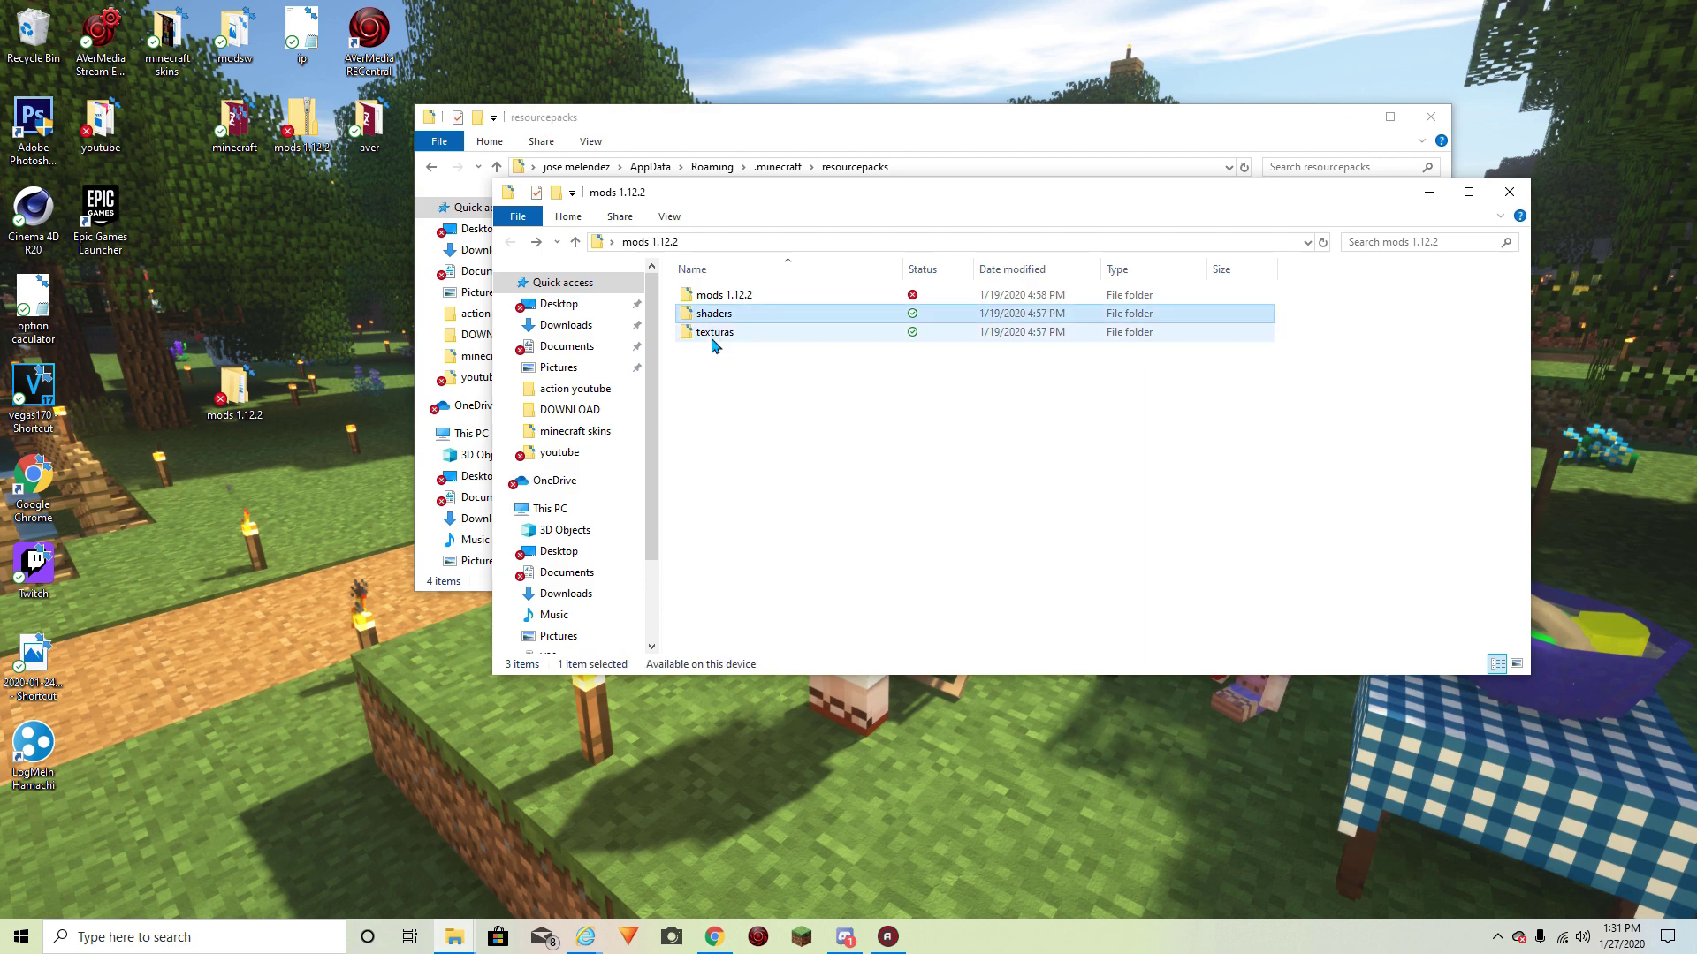
double_click(711, 333)
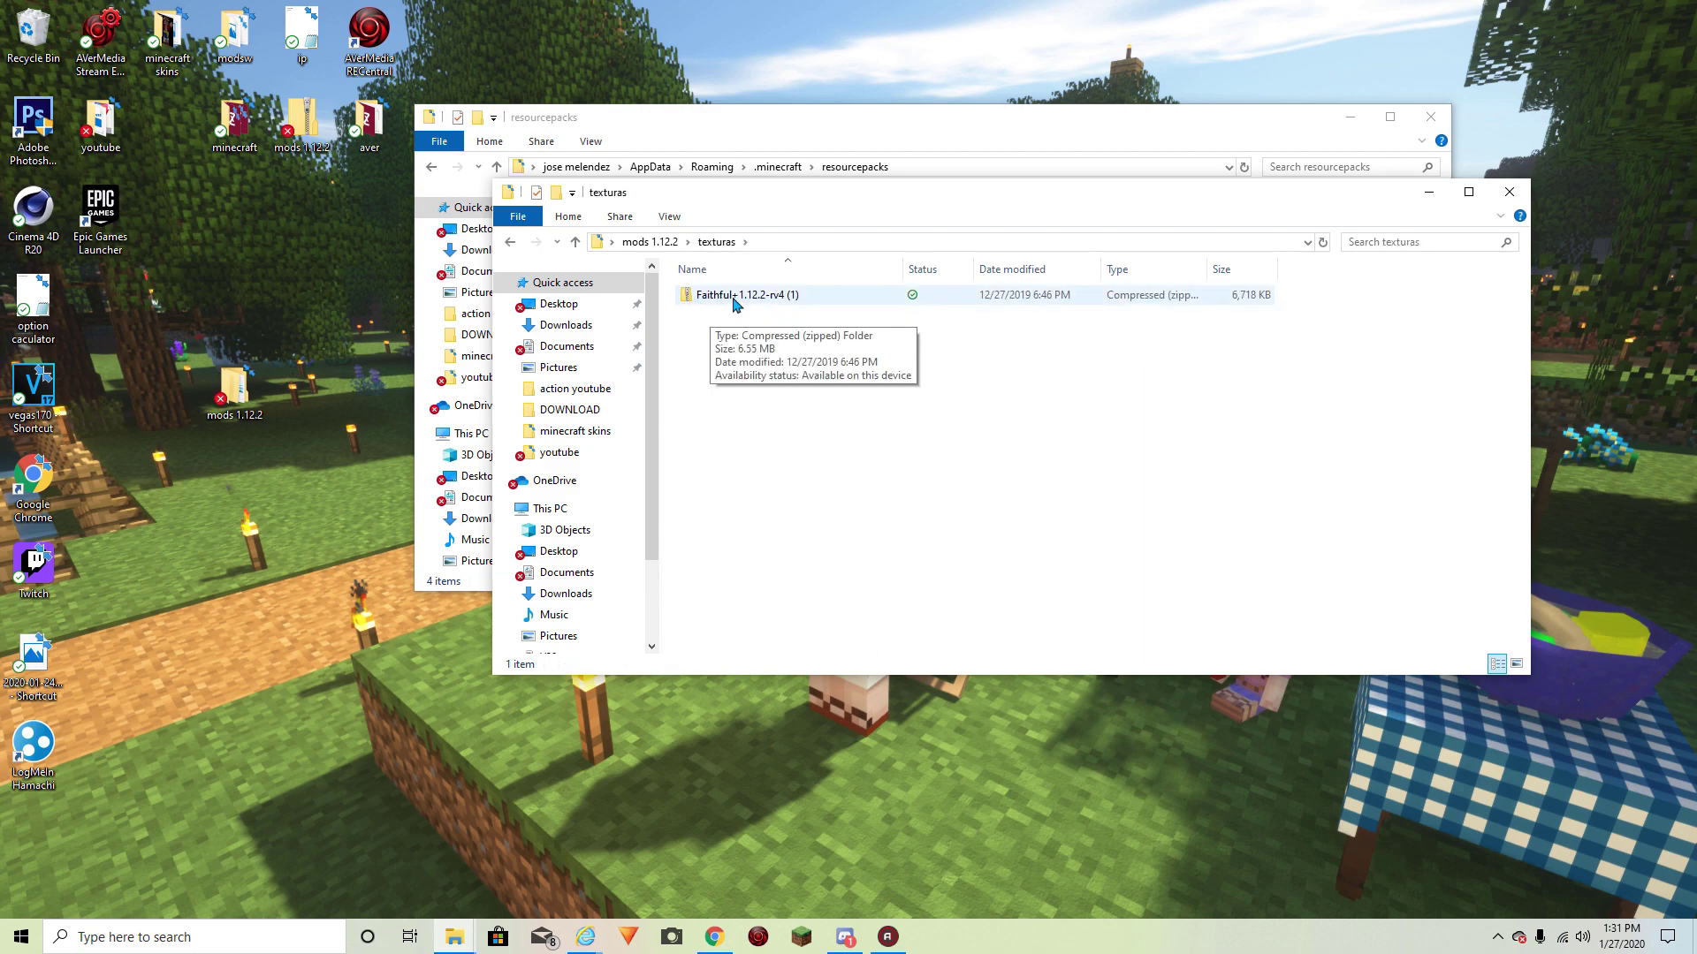
click(736, 300)
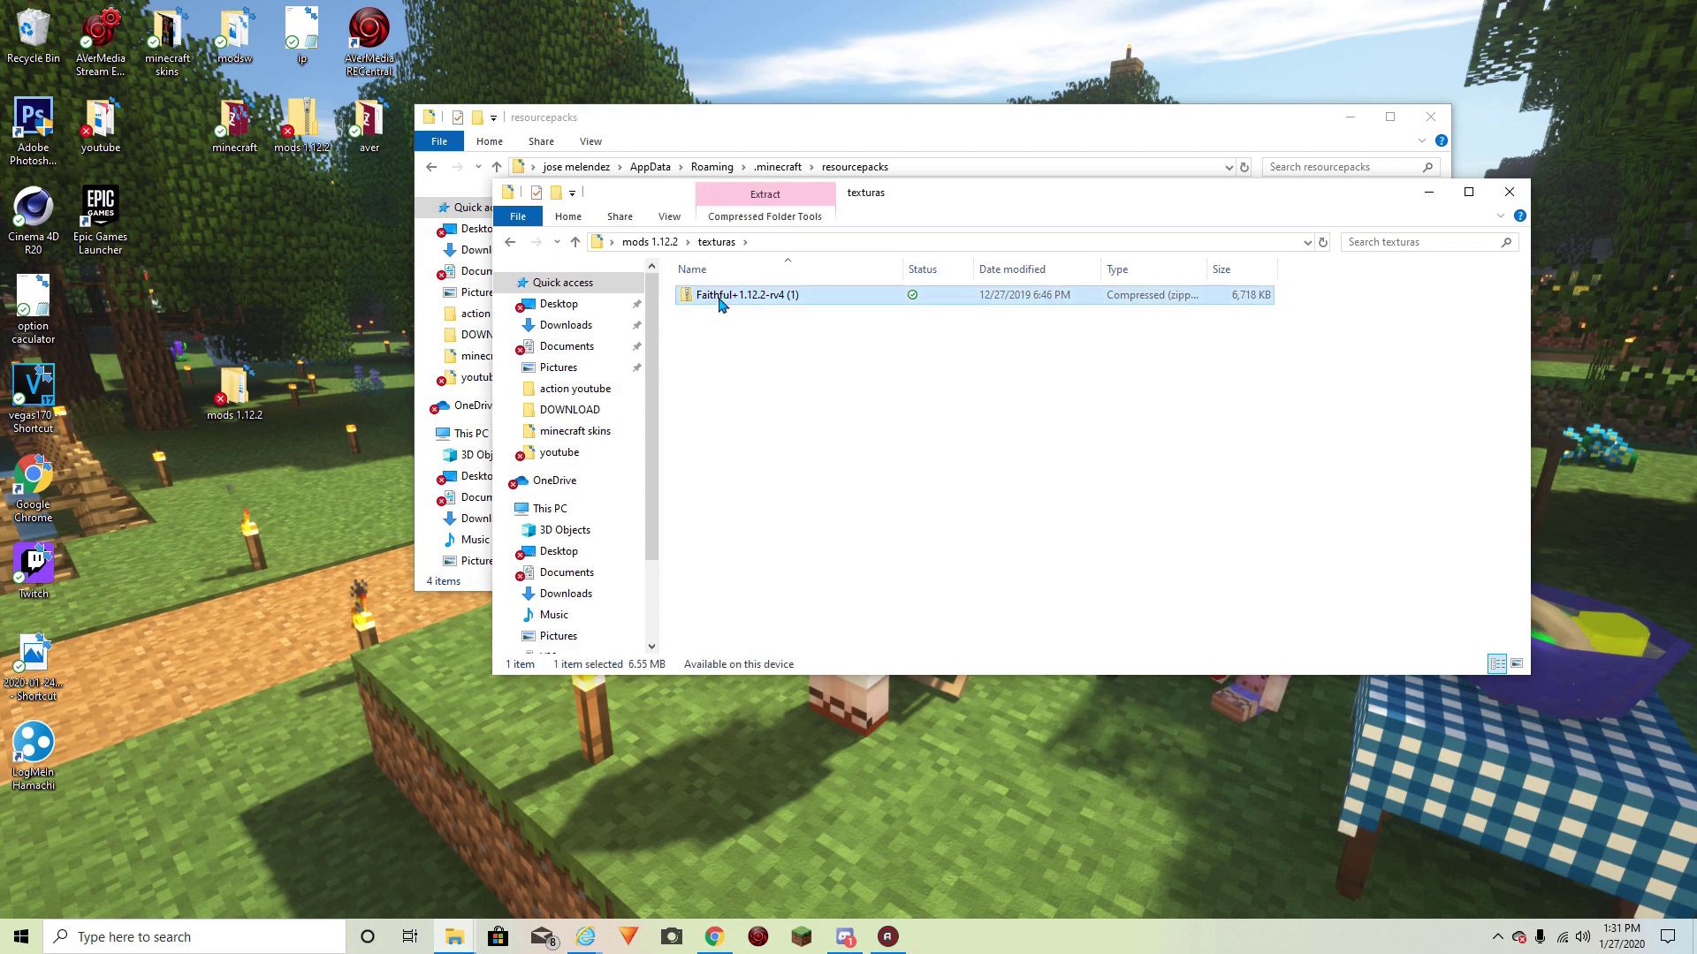
right_click(721, 299)
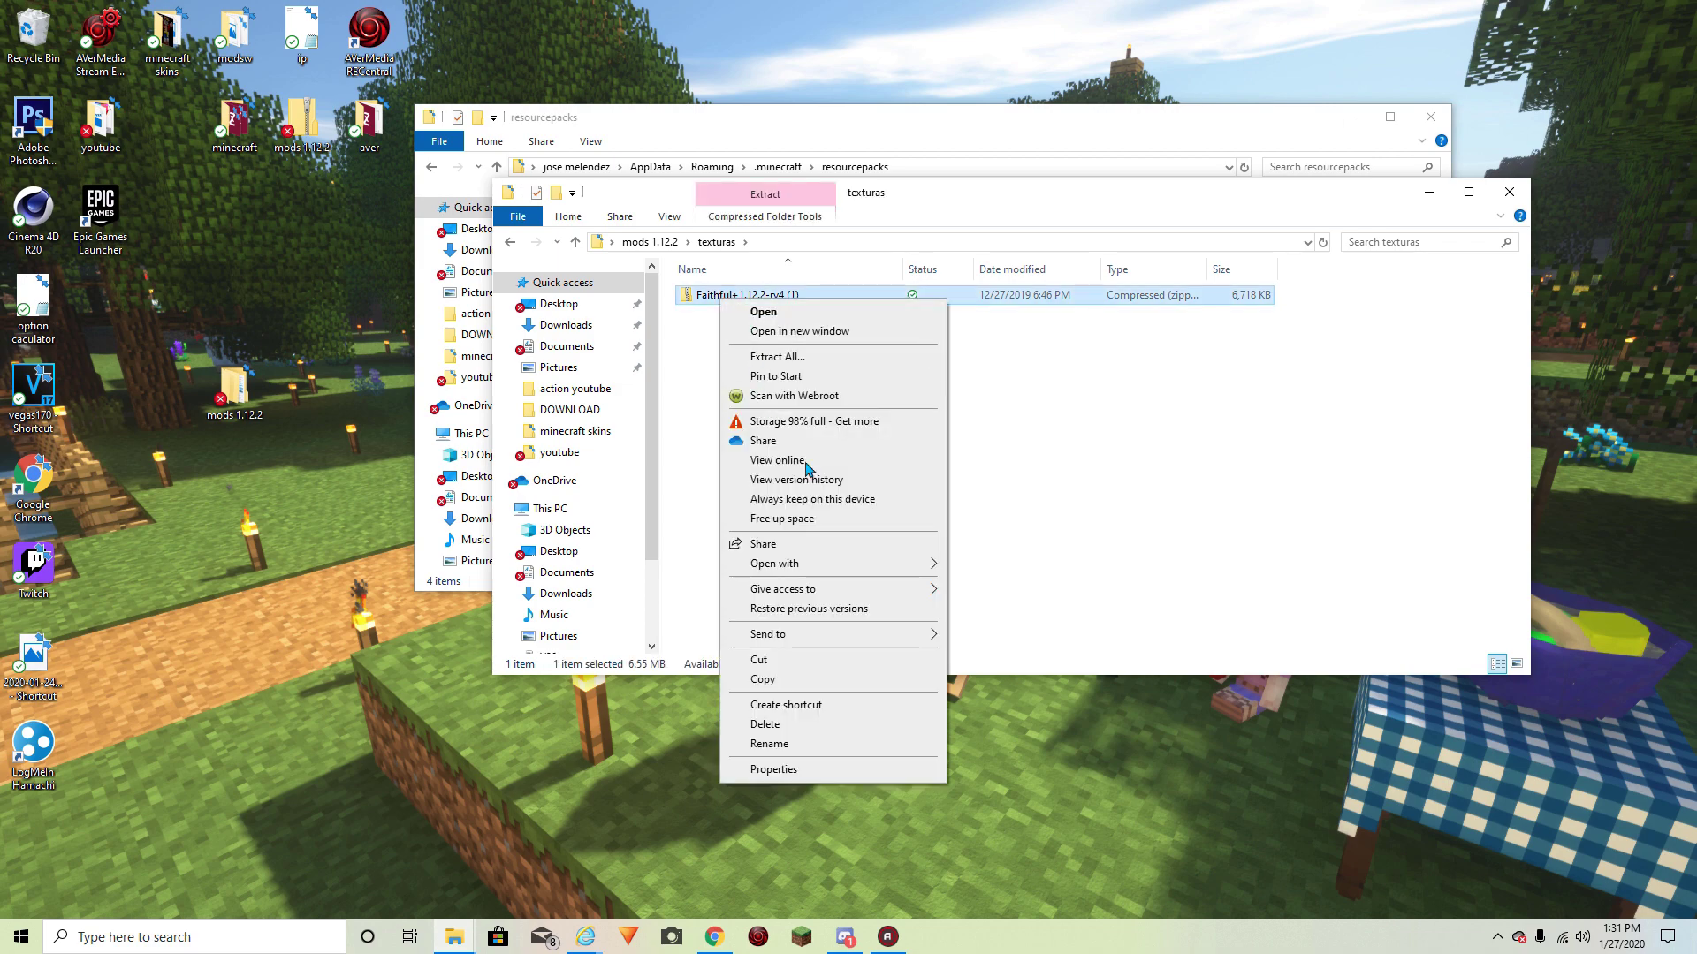
click(800, 683)
Paste the Faithful archive into the resourcepacks folder, replacing the existing file, and select the Vanilla HD 512x MC112 V0.4 archive
click(699, 150)
right_click(679, 340)
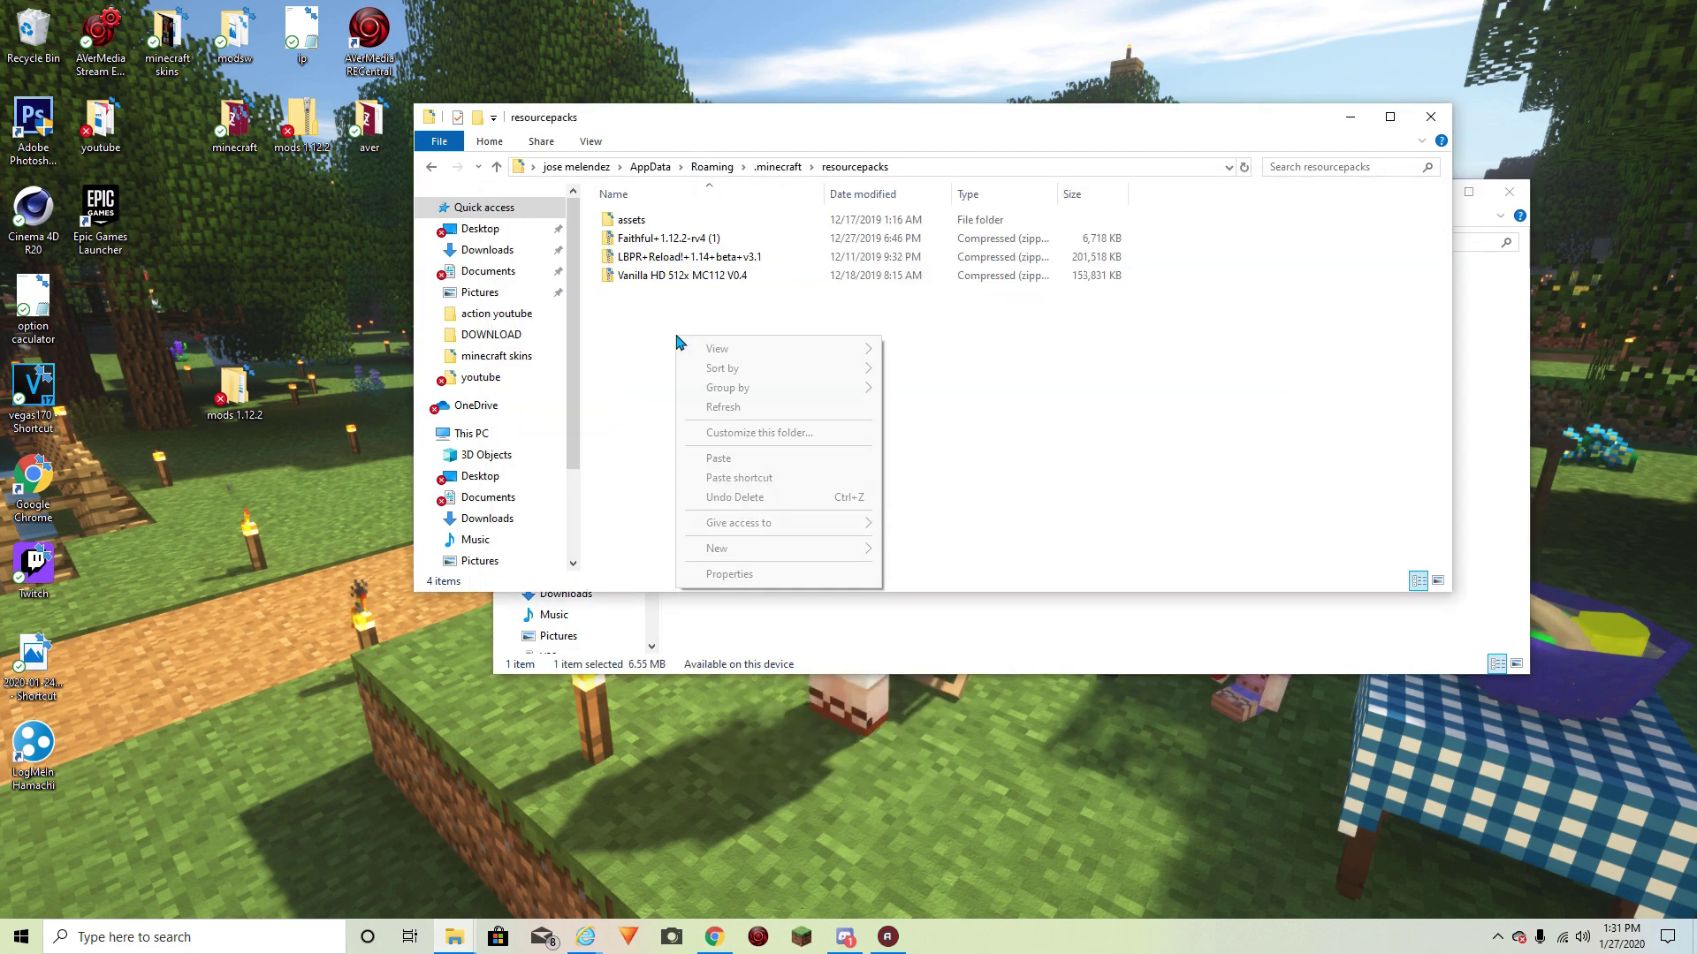
click(731, 466)
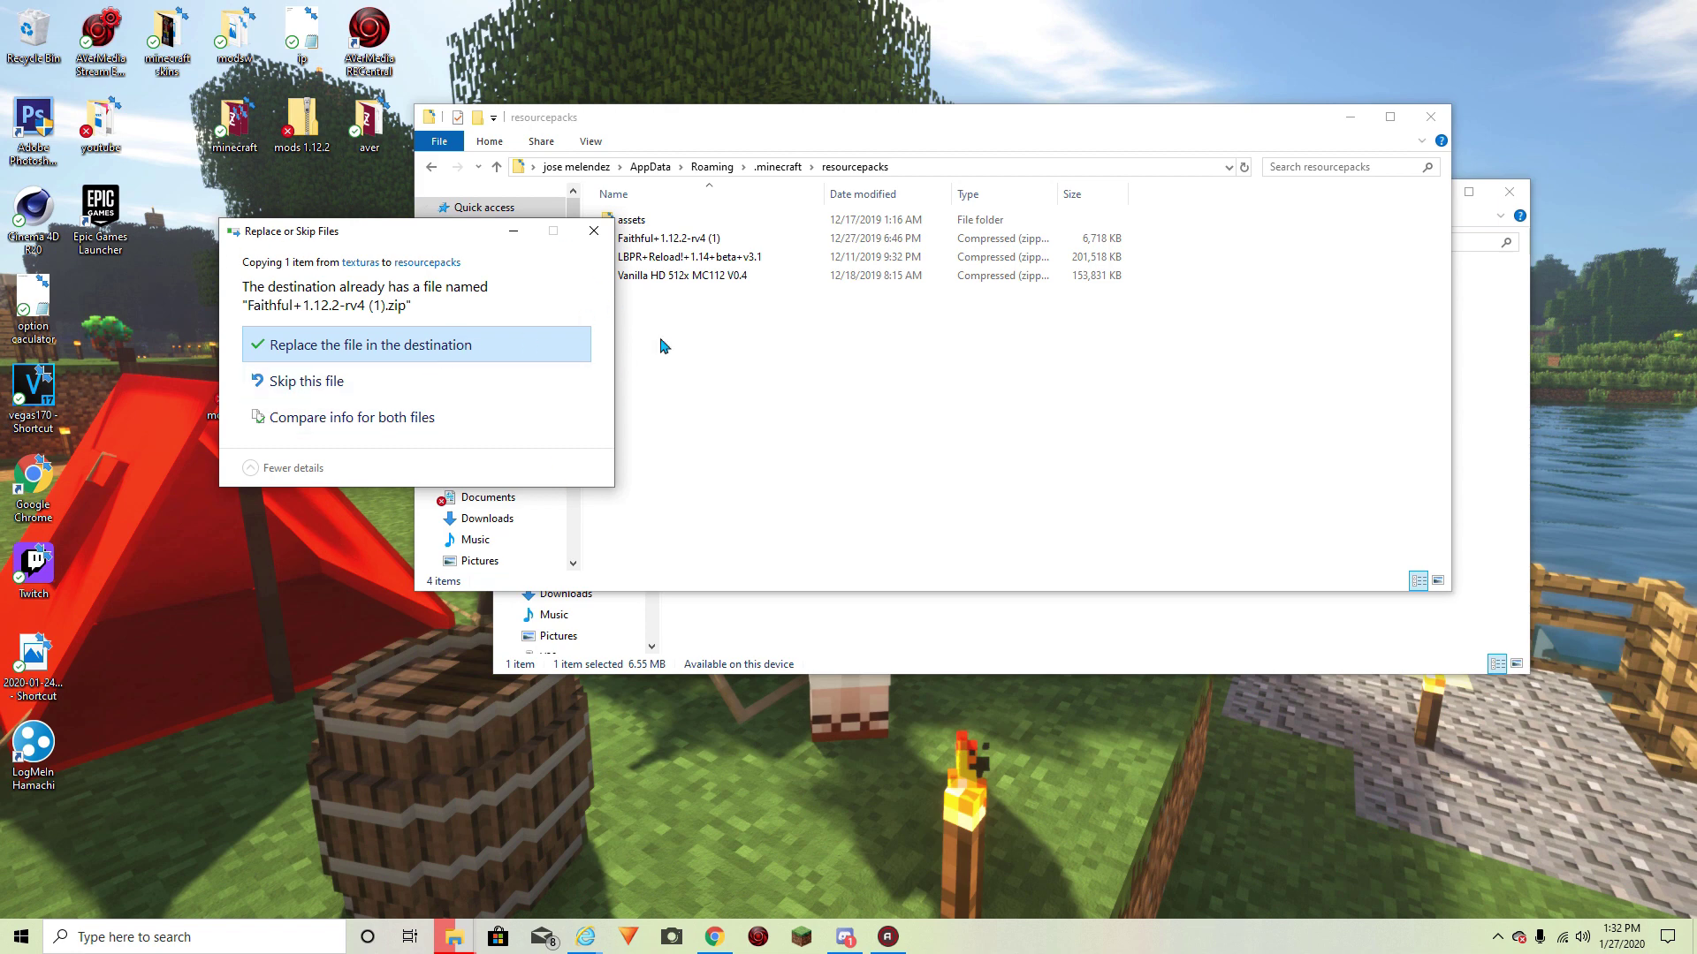
click(335, 348)
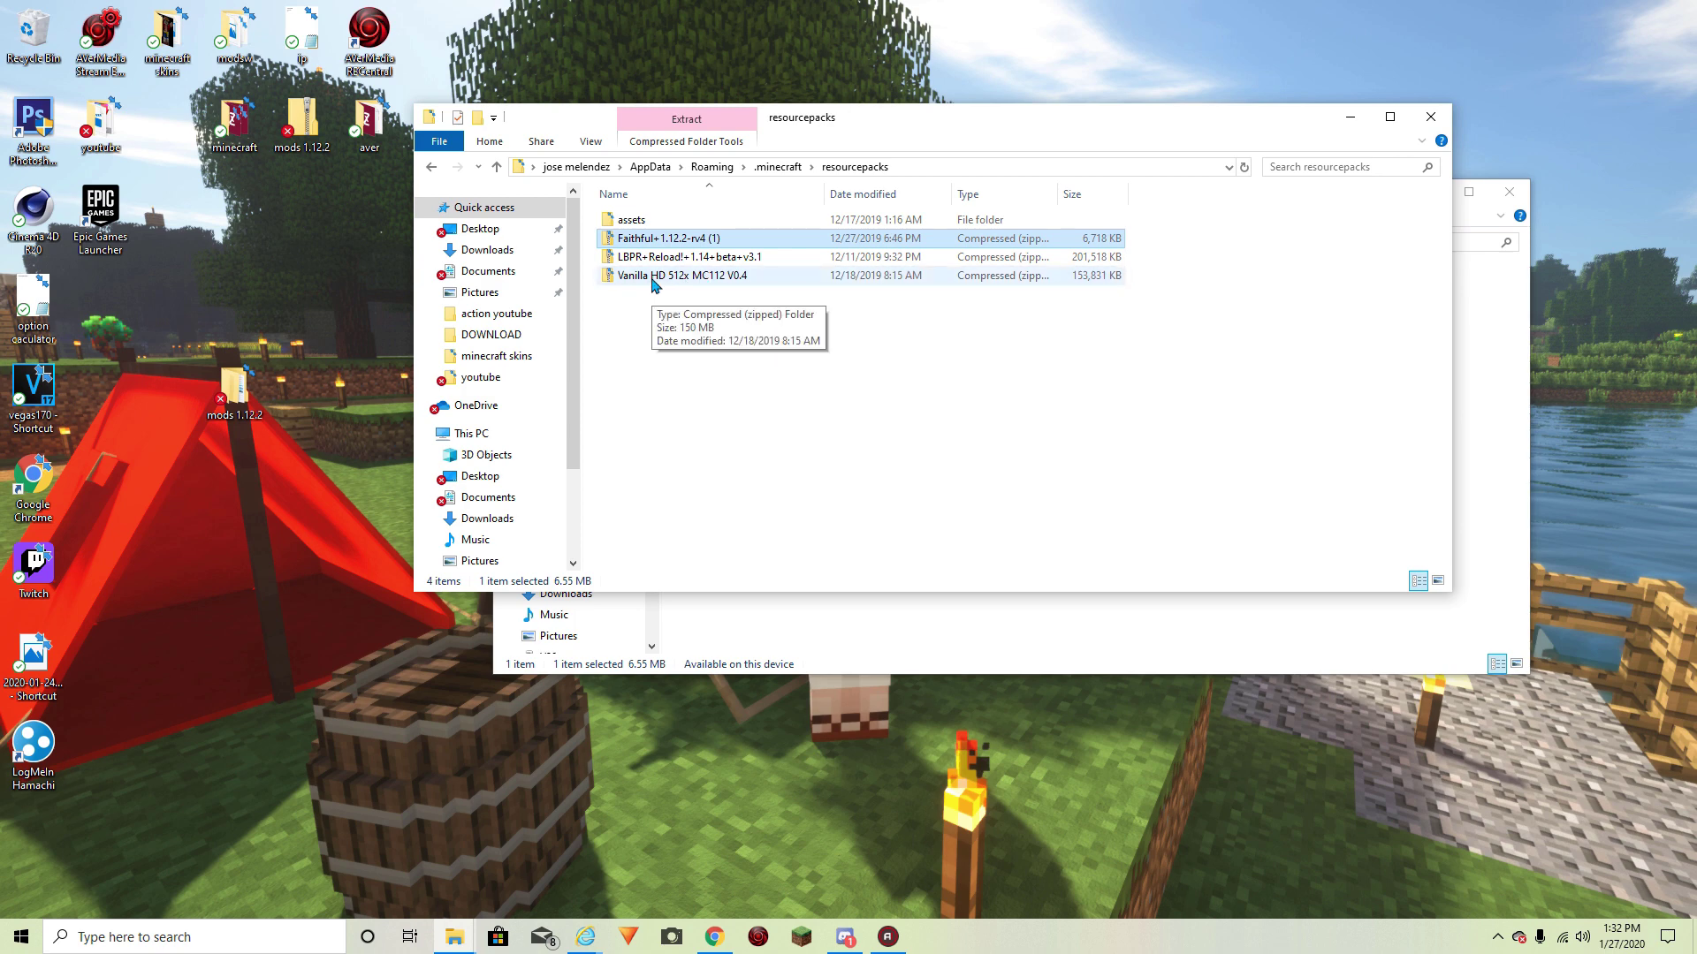
click(656, 281)
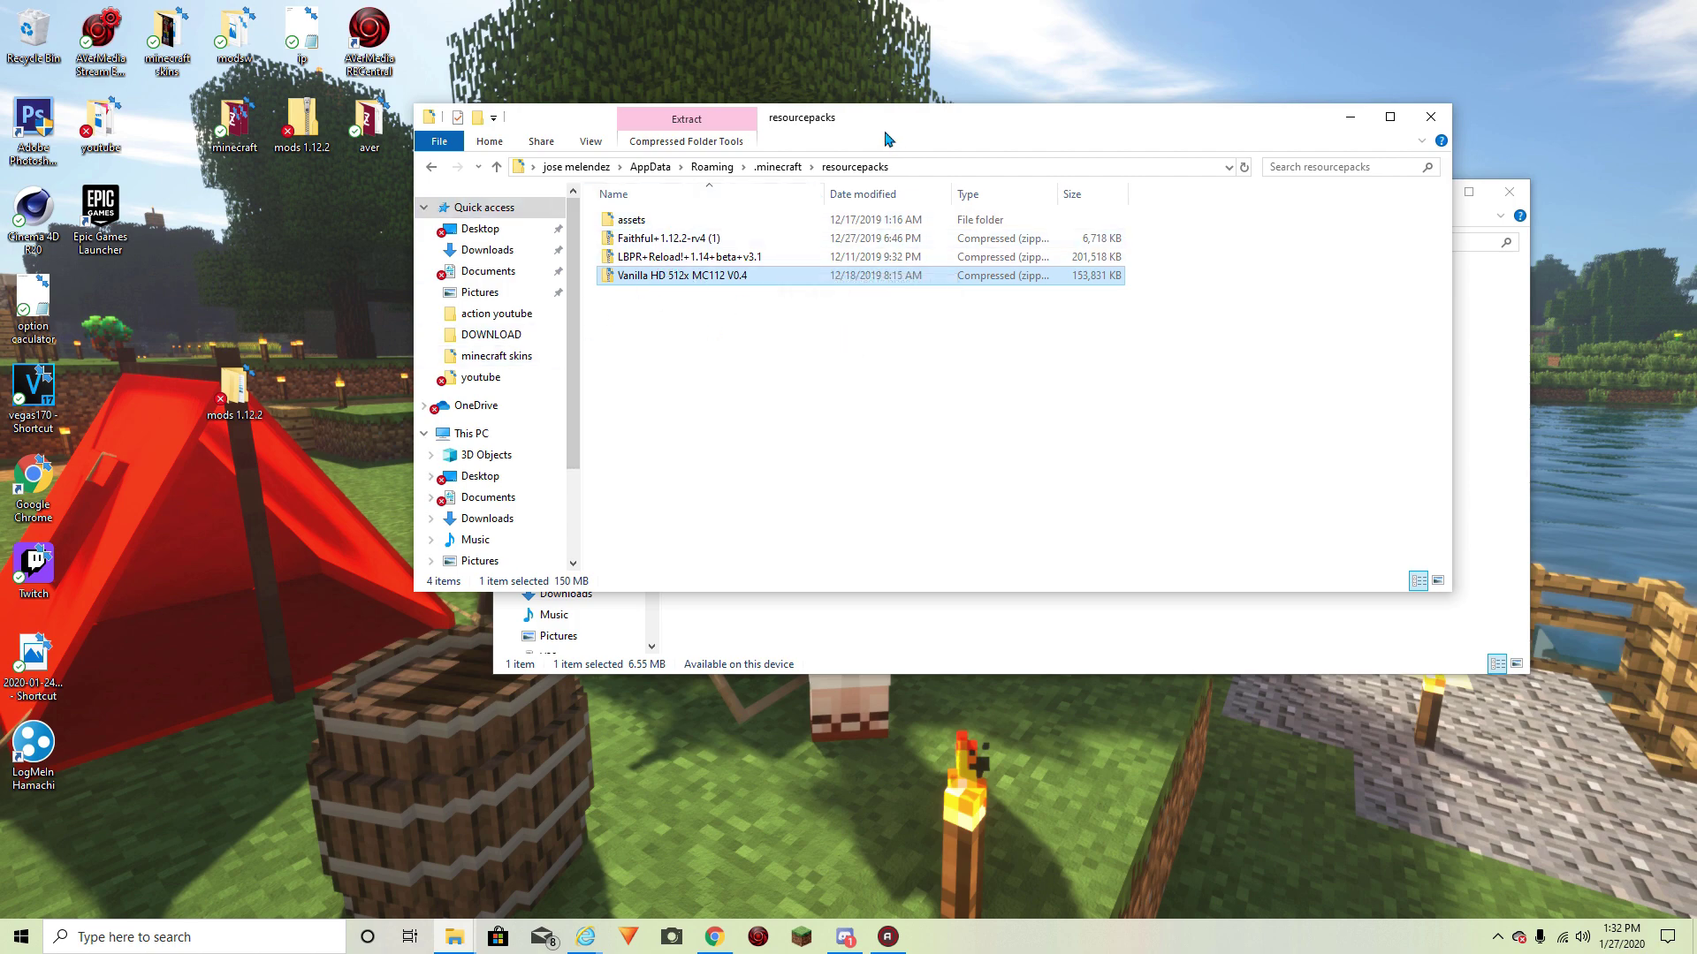
Copy both SEUS-Renewed shader archives from the shaders subfolder of the mods 1.12.2 desktop folder
click(431, 167)
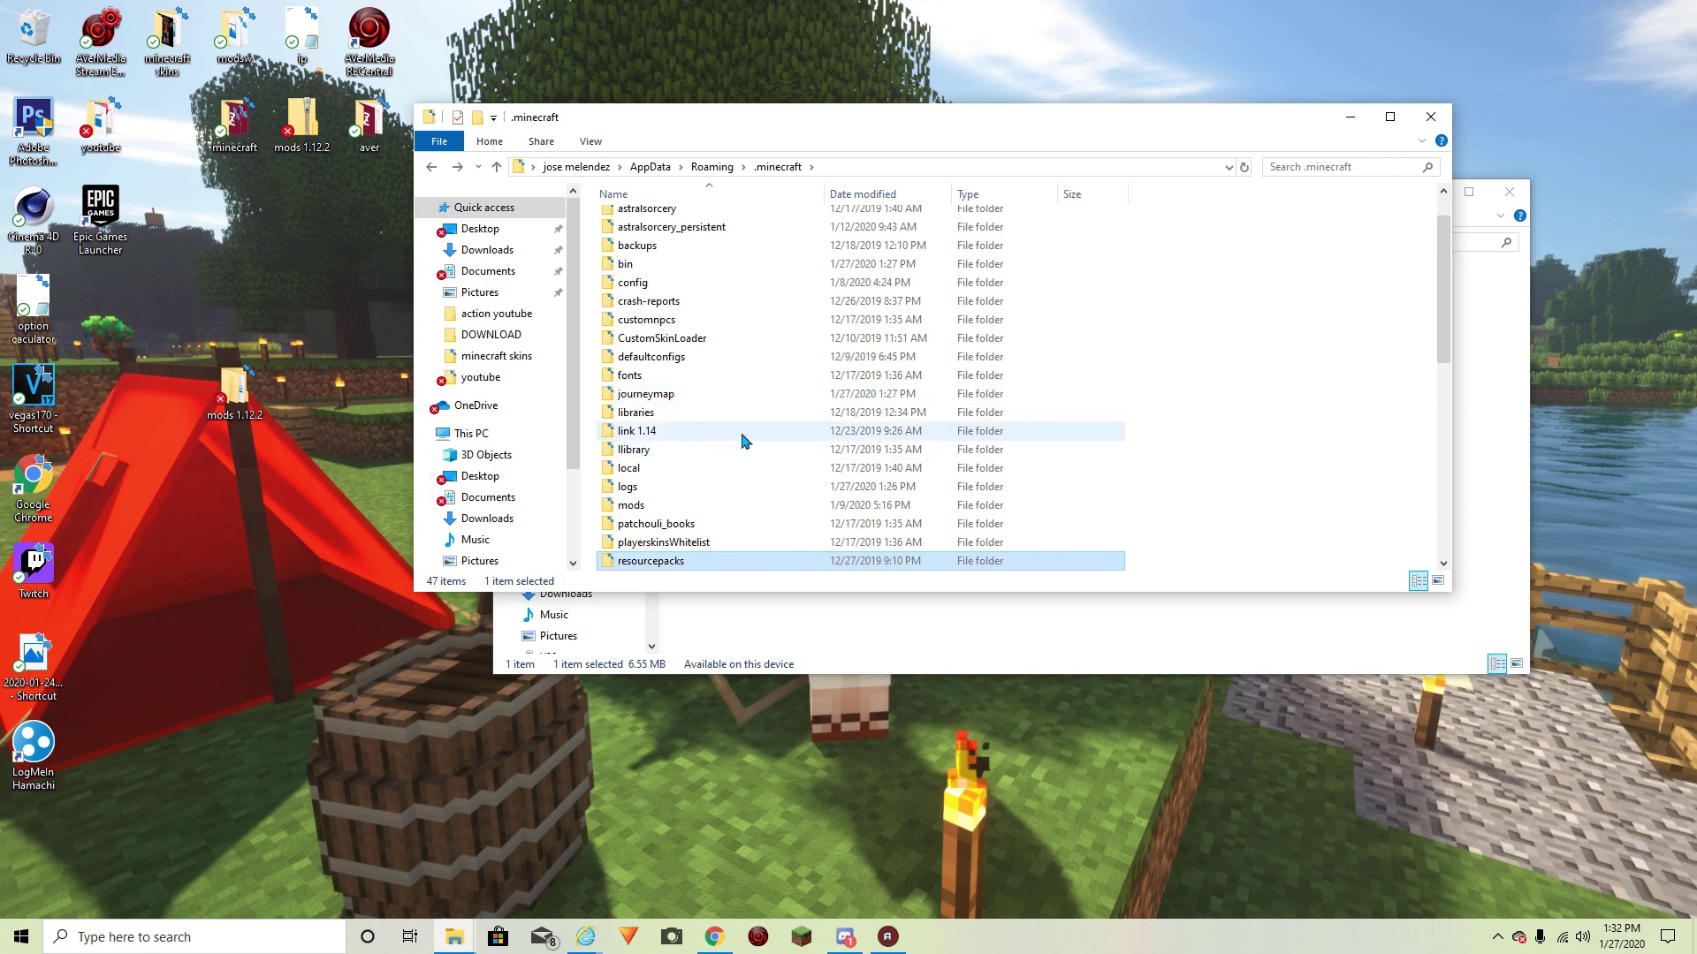
click(815, 630)
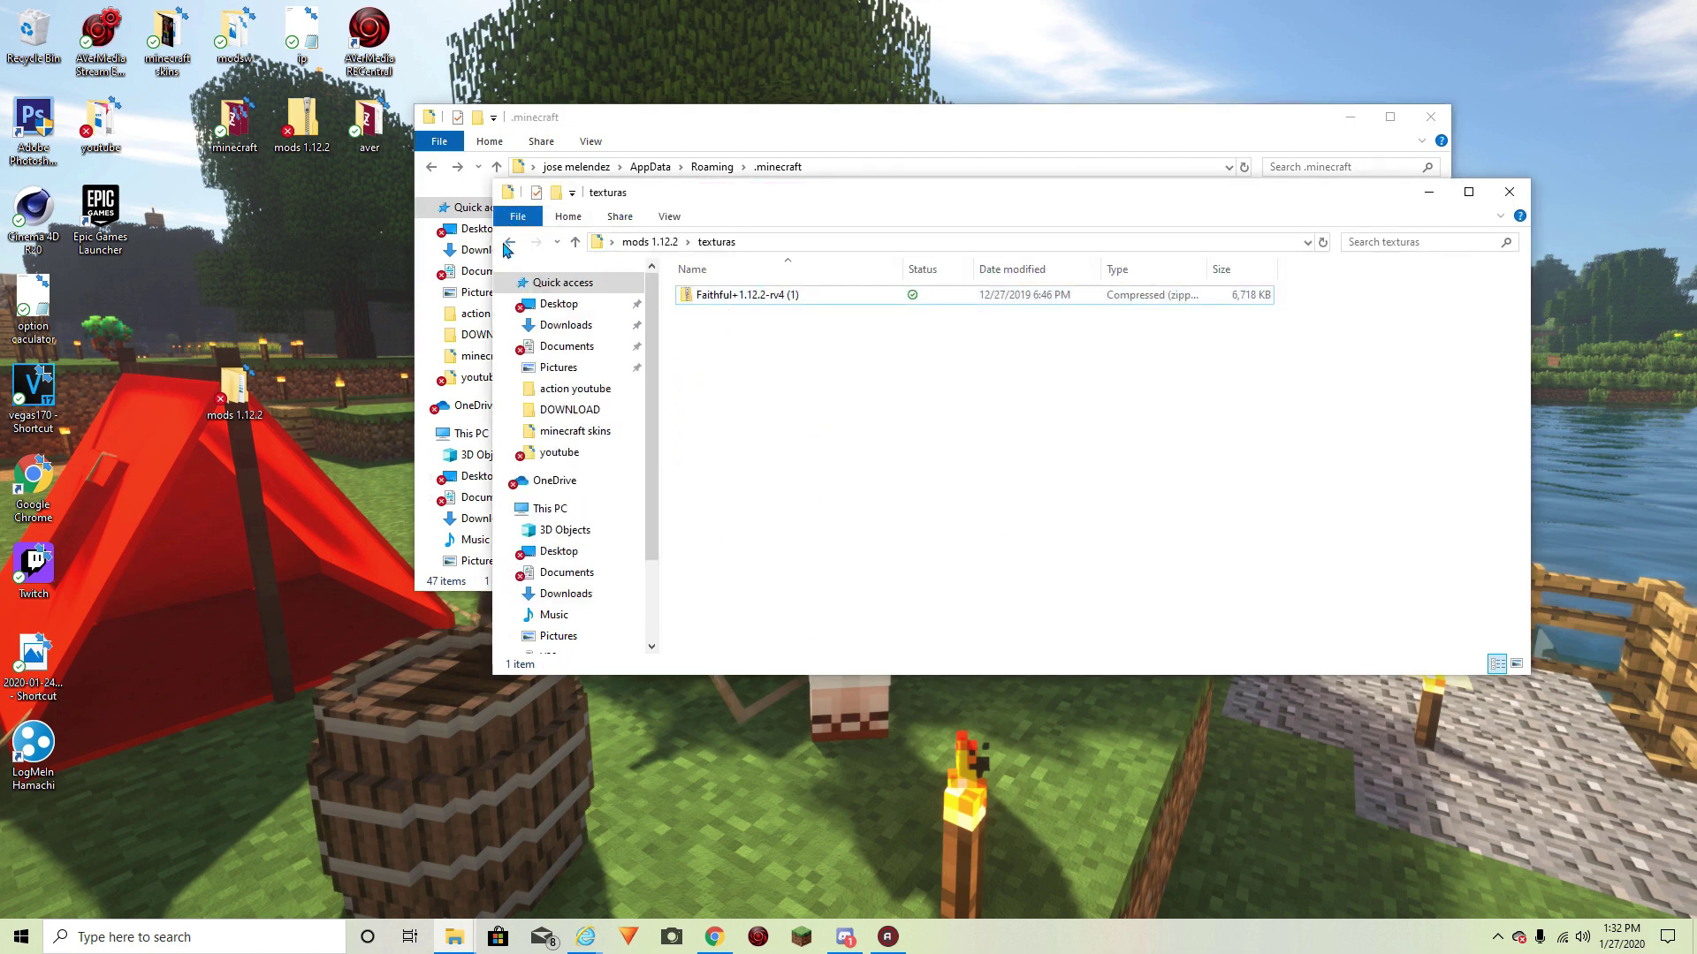
click(509, 242)
double_click(707, 314)
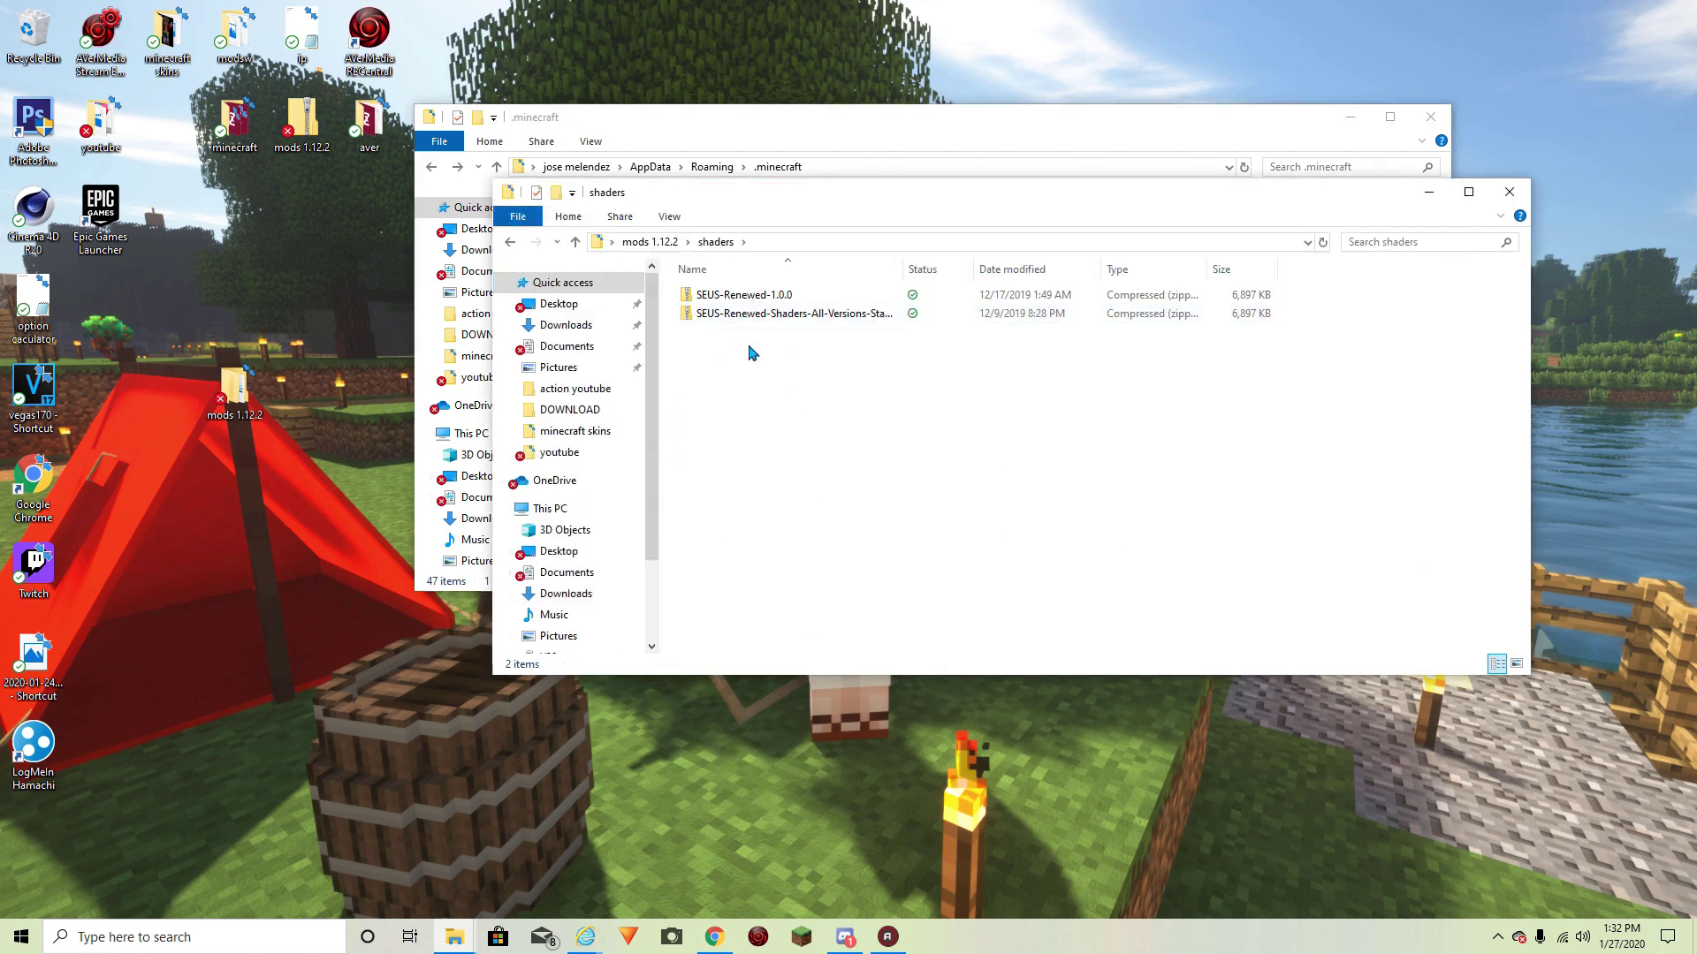
key(ctrl+a)
right_click(751, 309)
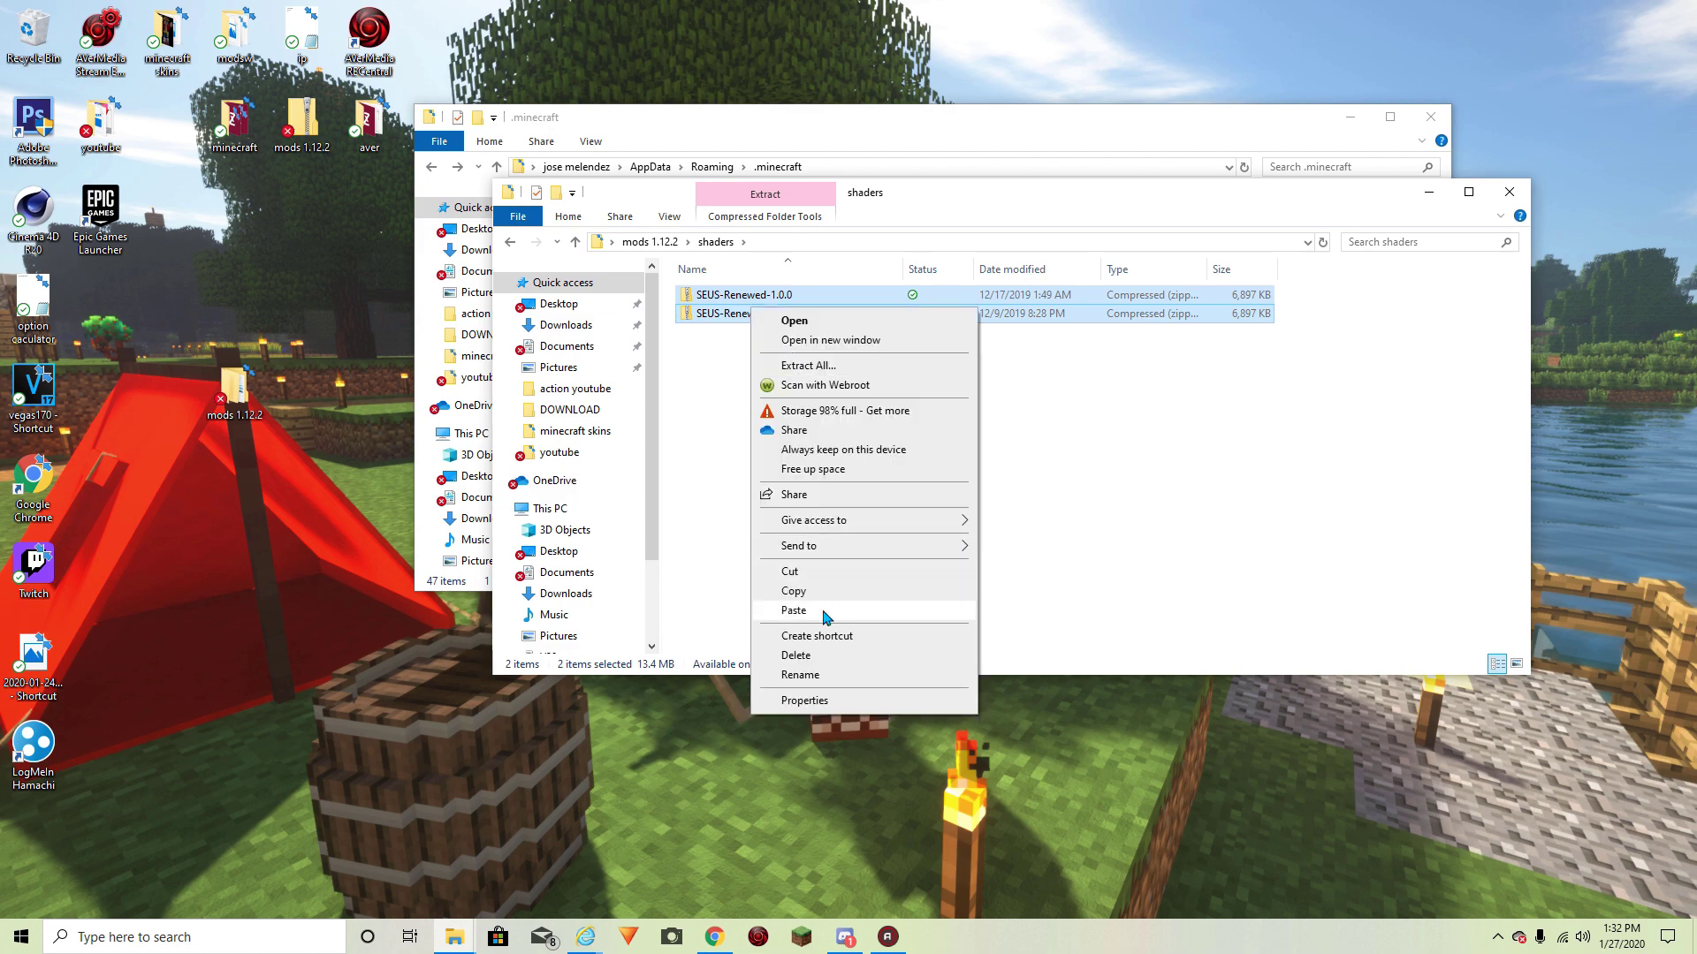
click(795, 591)
Paste the two SEUS-Renewed archives into .minecraft's shaderpacks folder, replacing the existing files
click(671, 141)
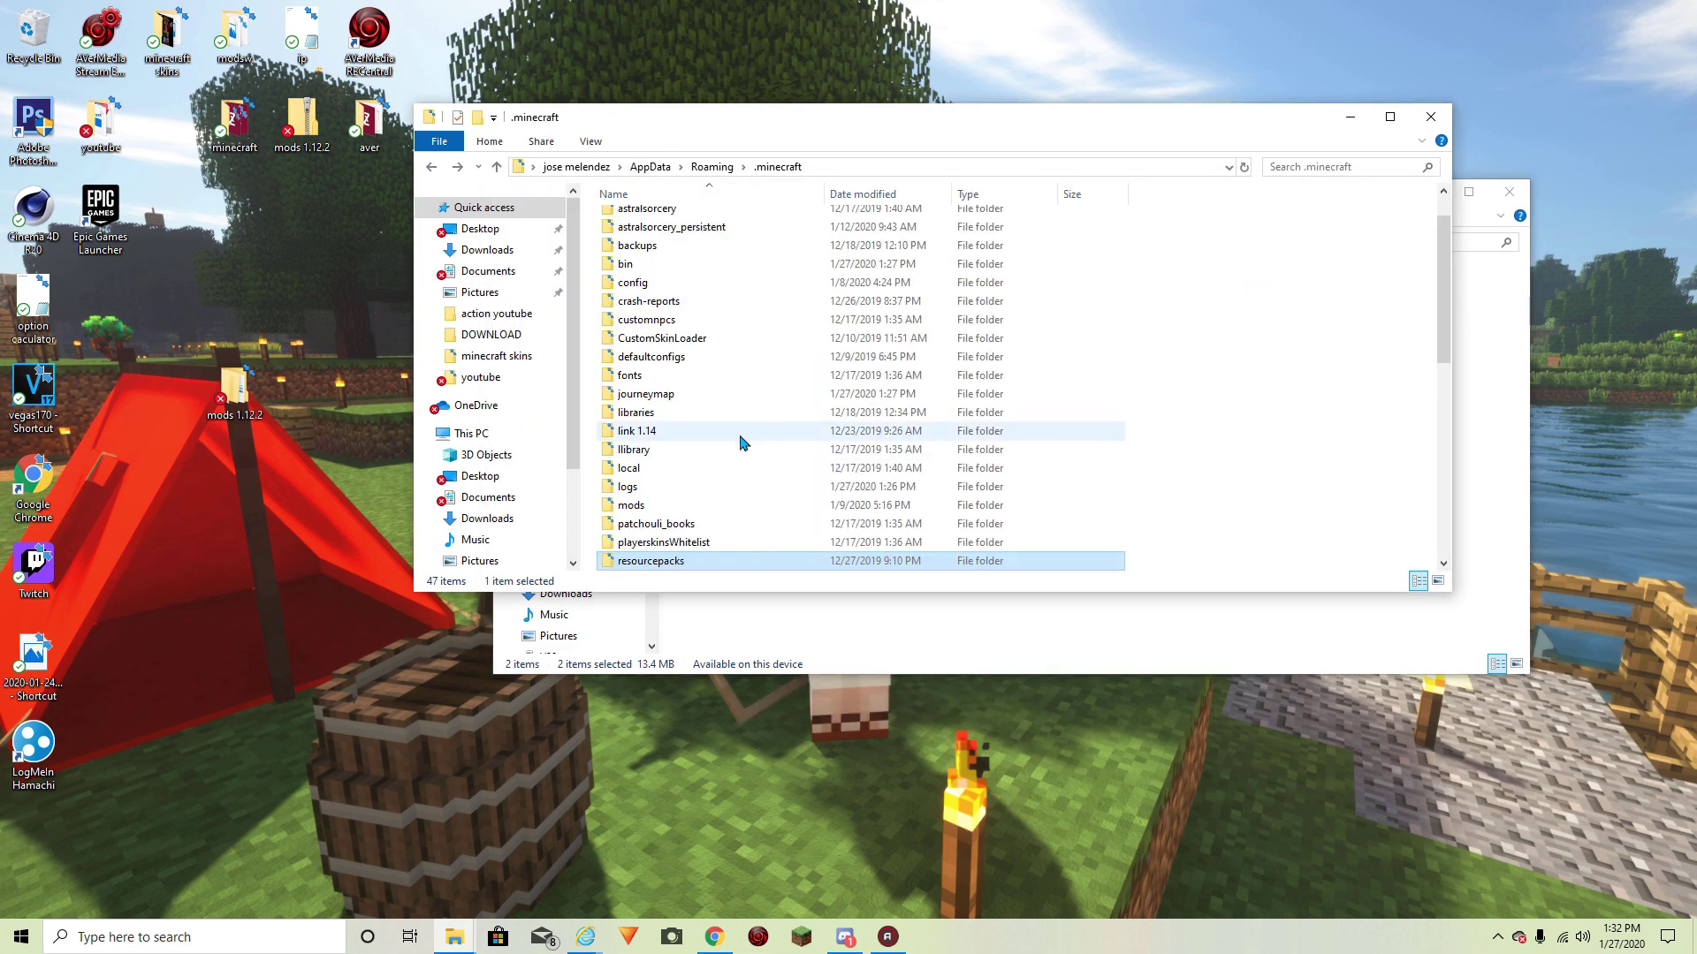
scroll(732, 483, down, 2)
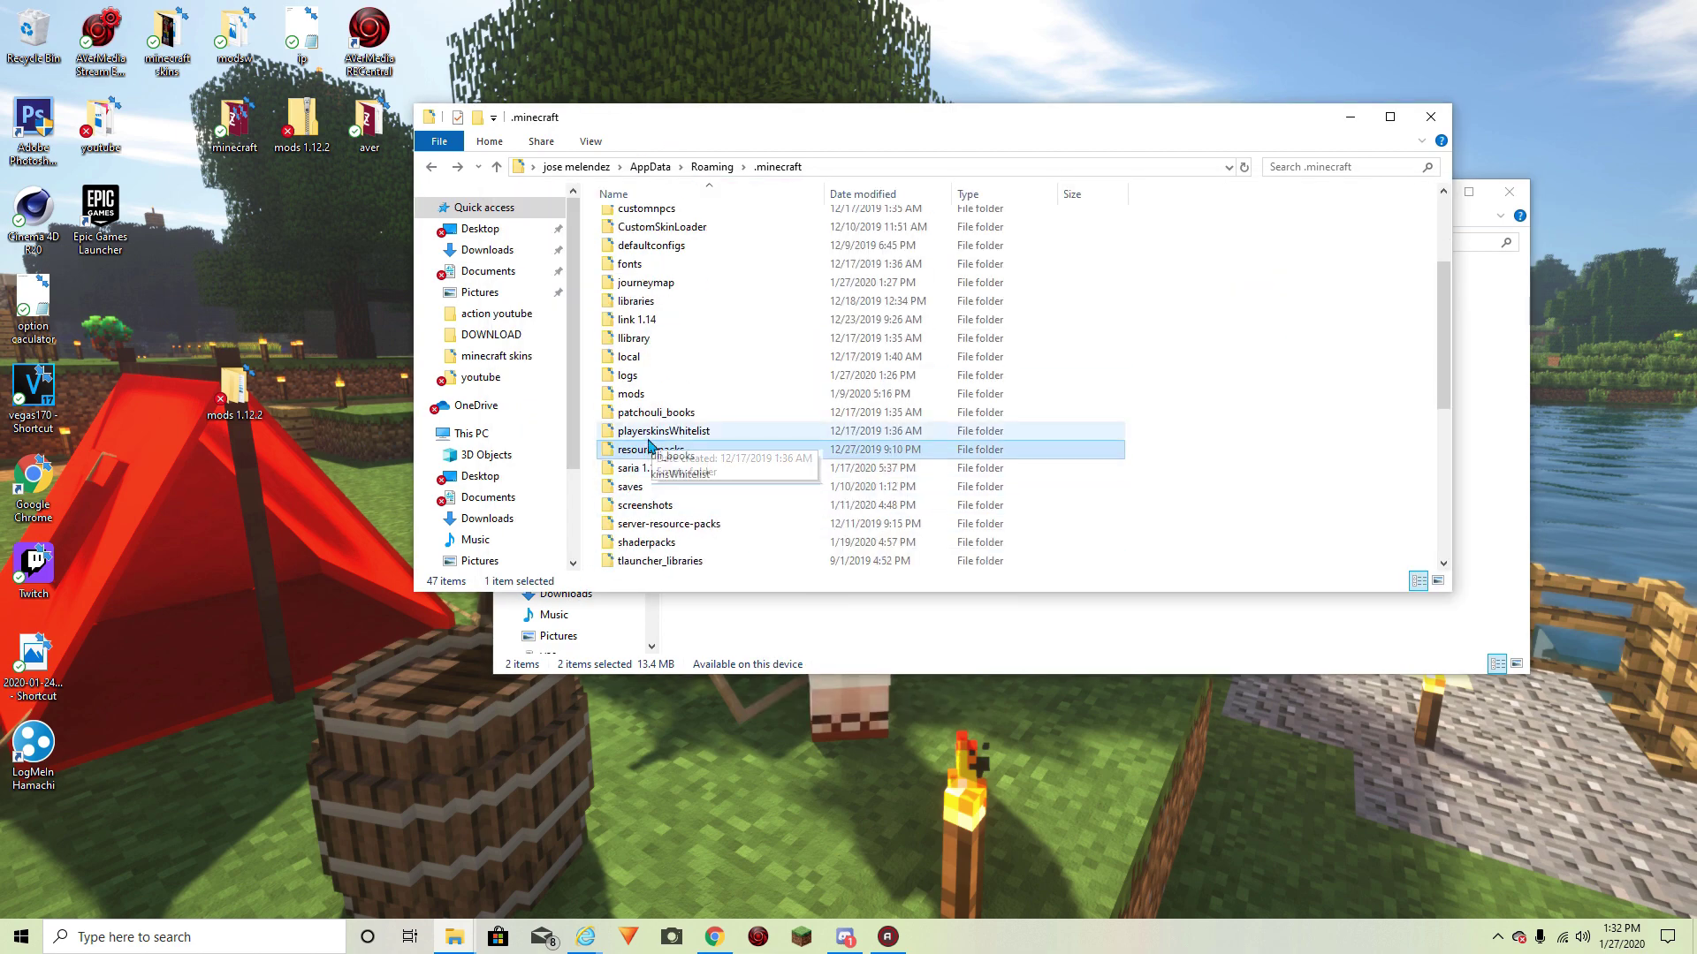
scroll(733, 330, up, 3)
scroll(715, 495, down, 3)
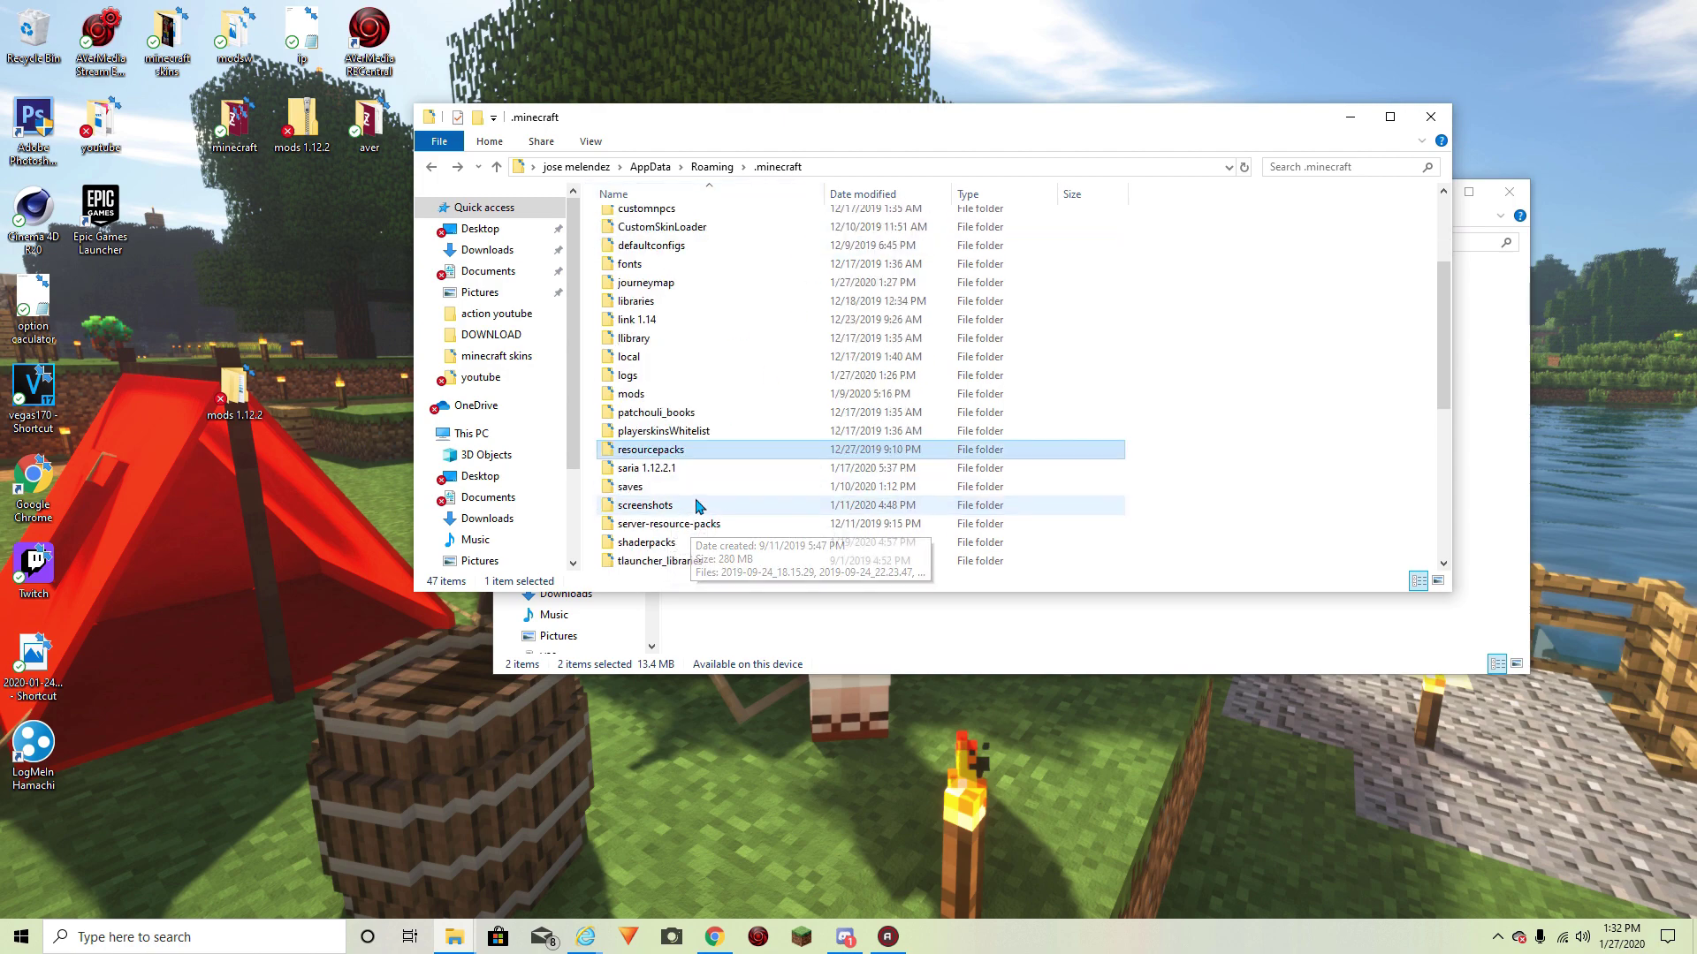
scroll(732, 495, down, 2)
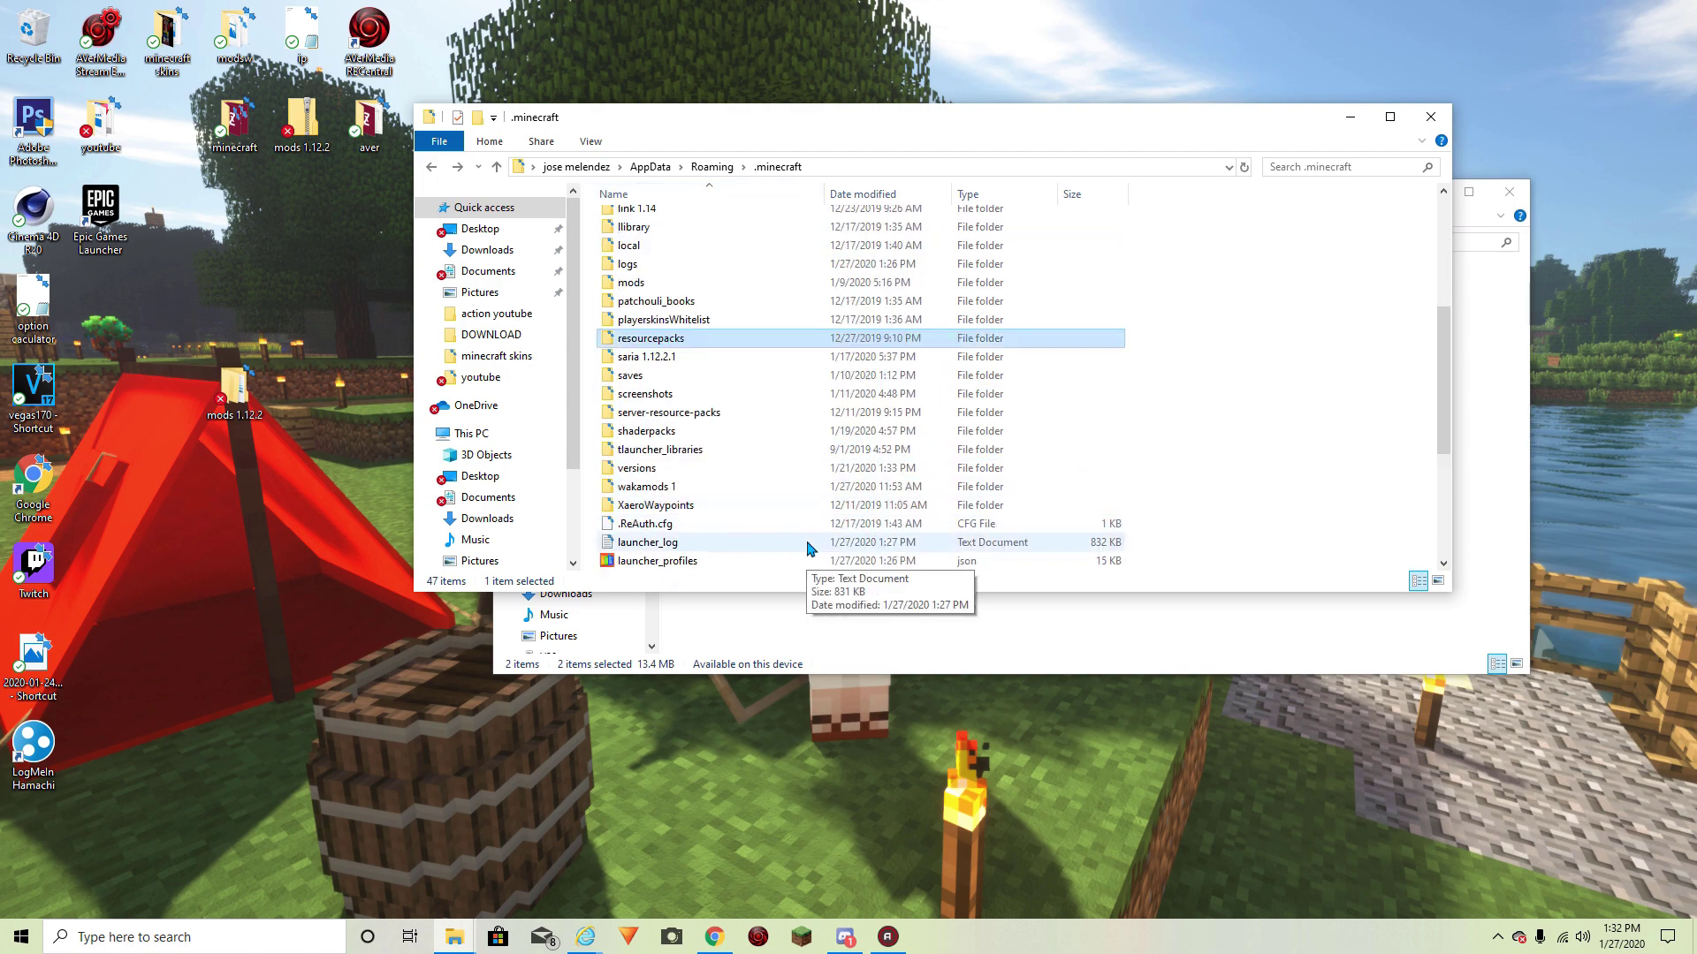
double_click(616, 432)
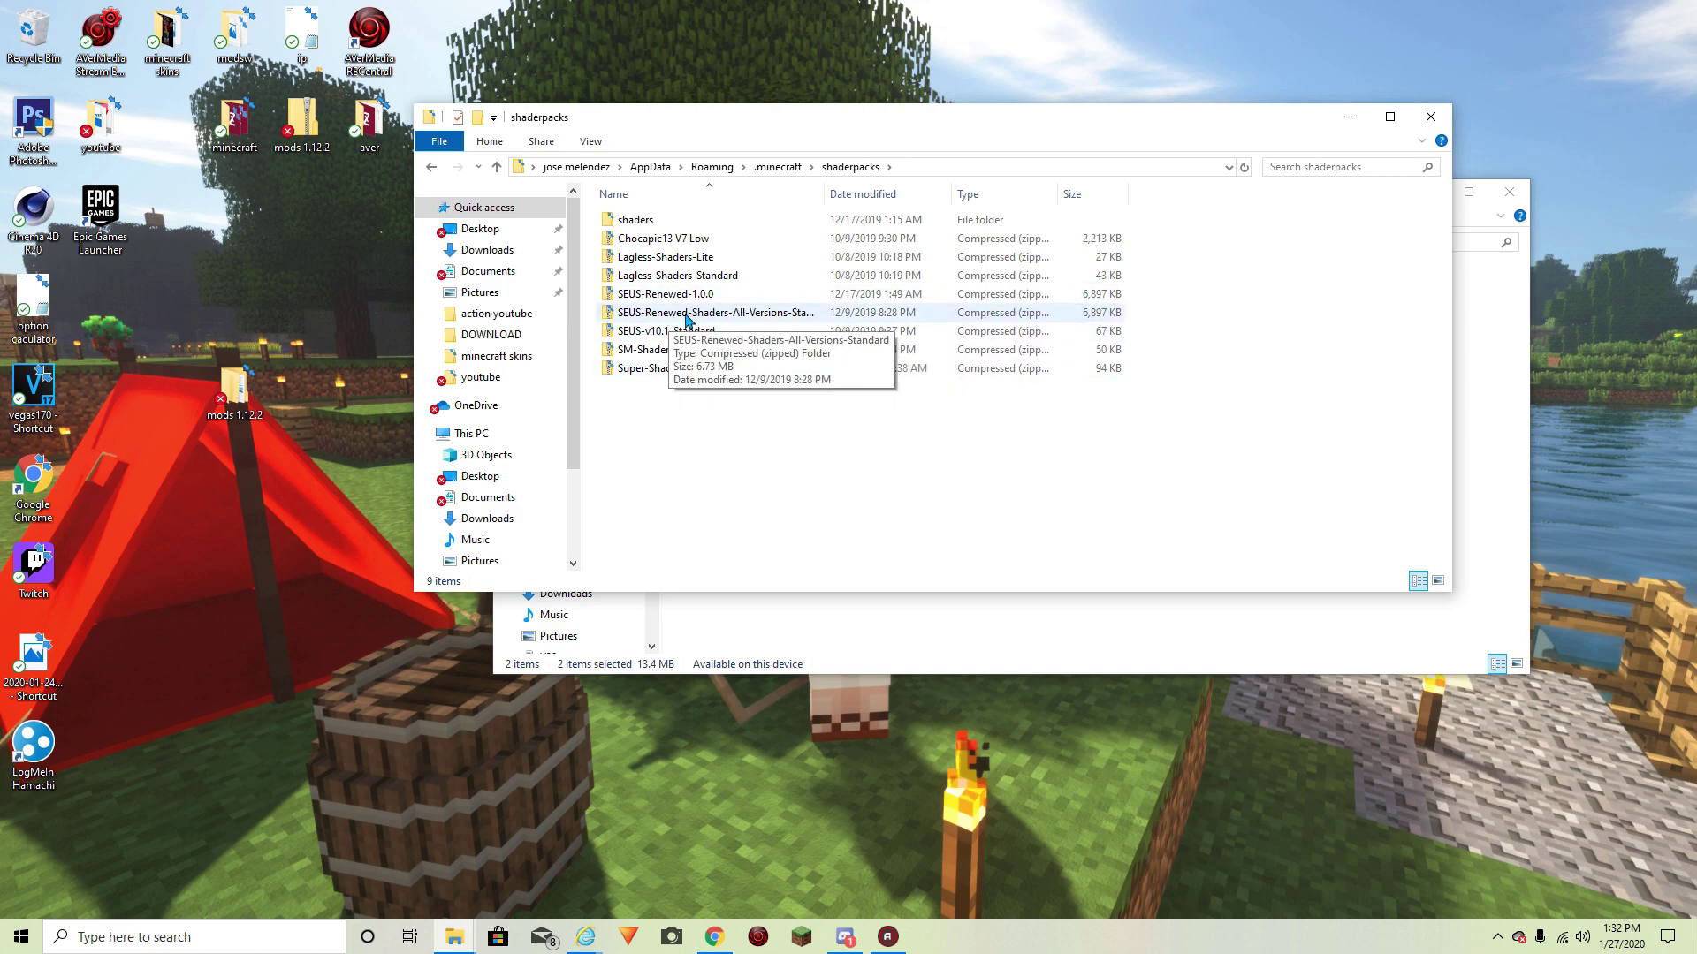
right_click(812, 461)
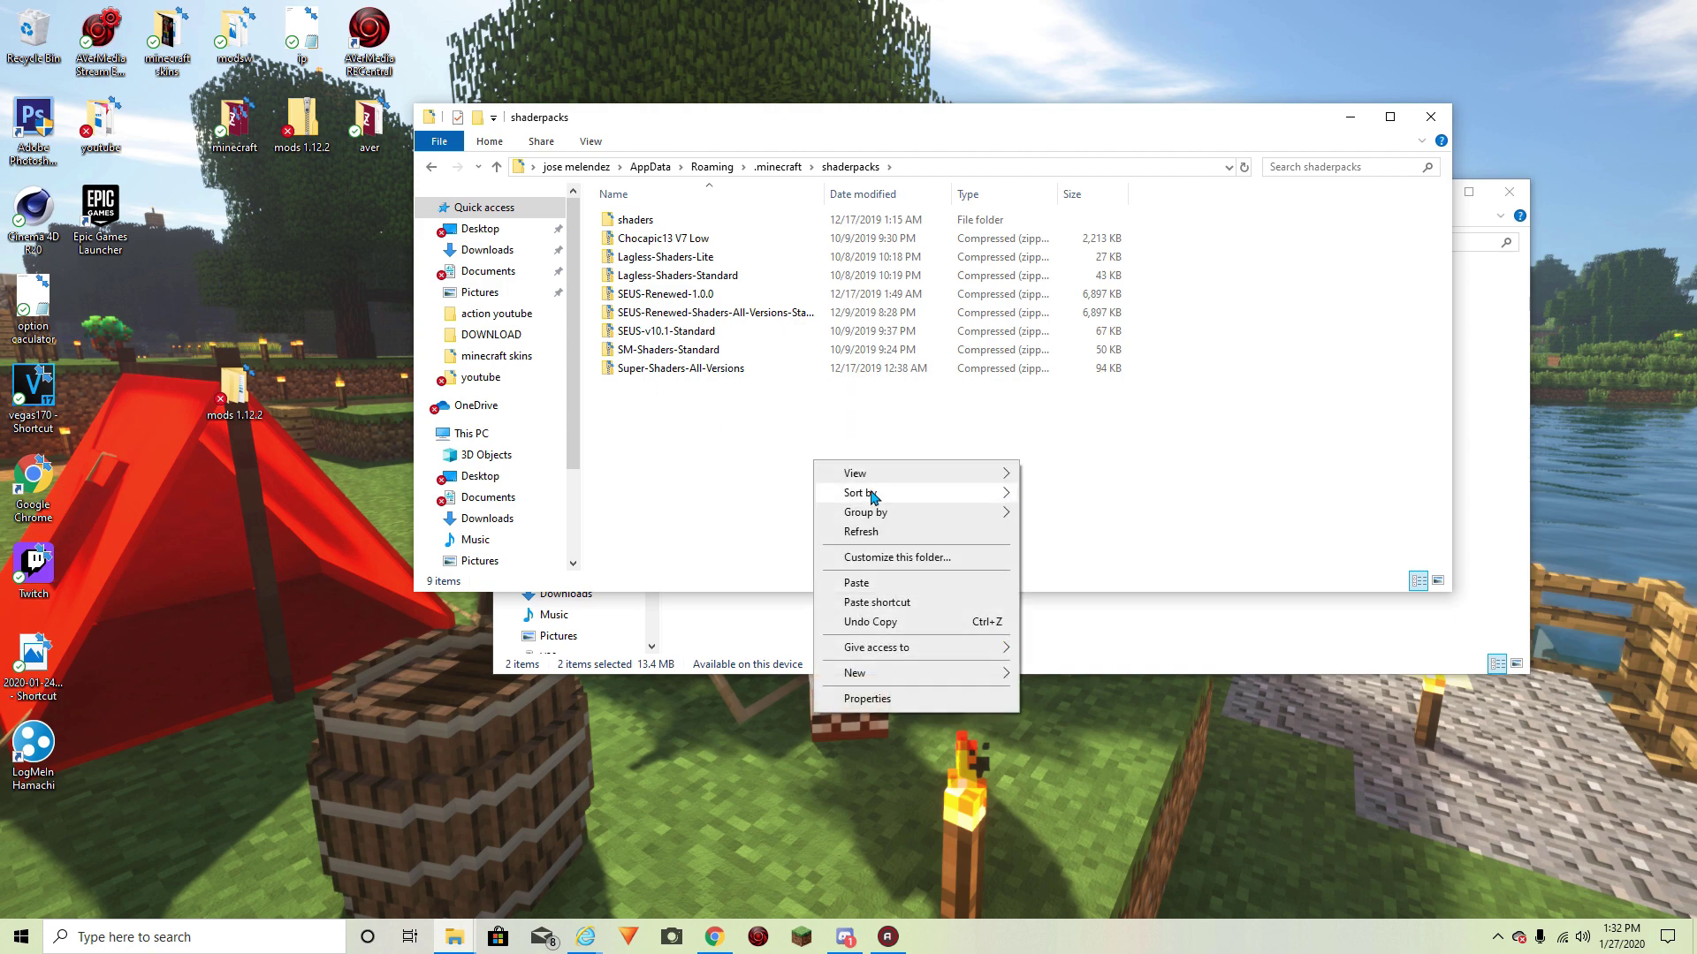
click(857, 583)
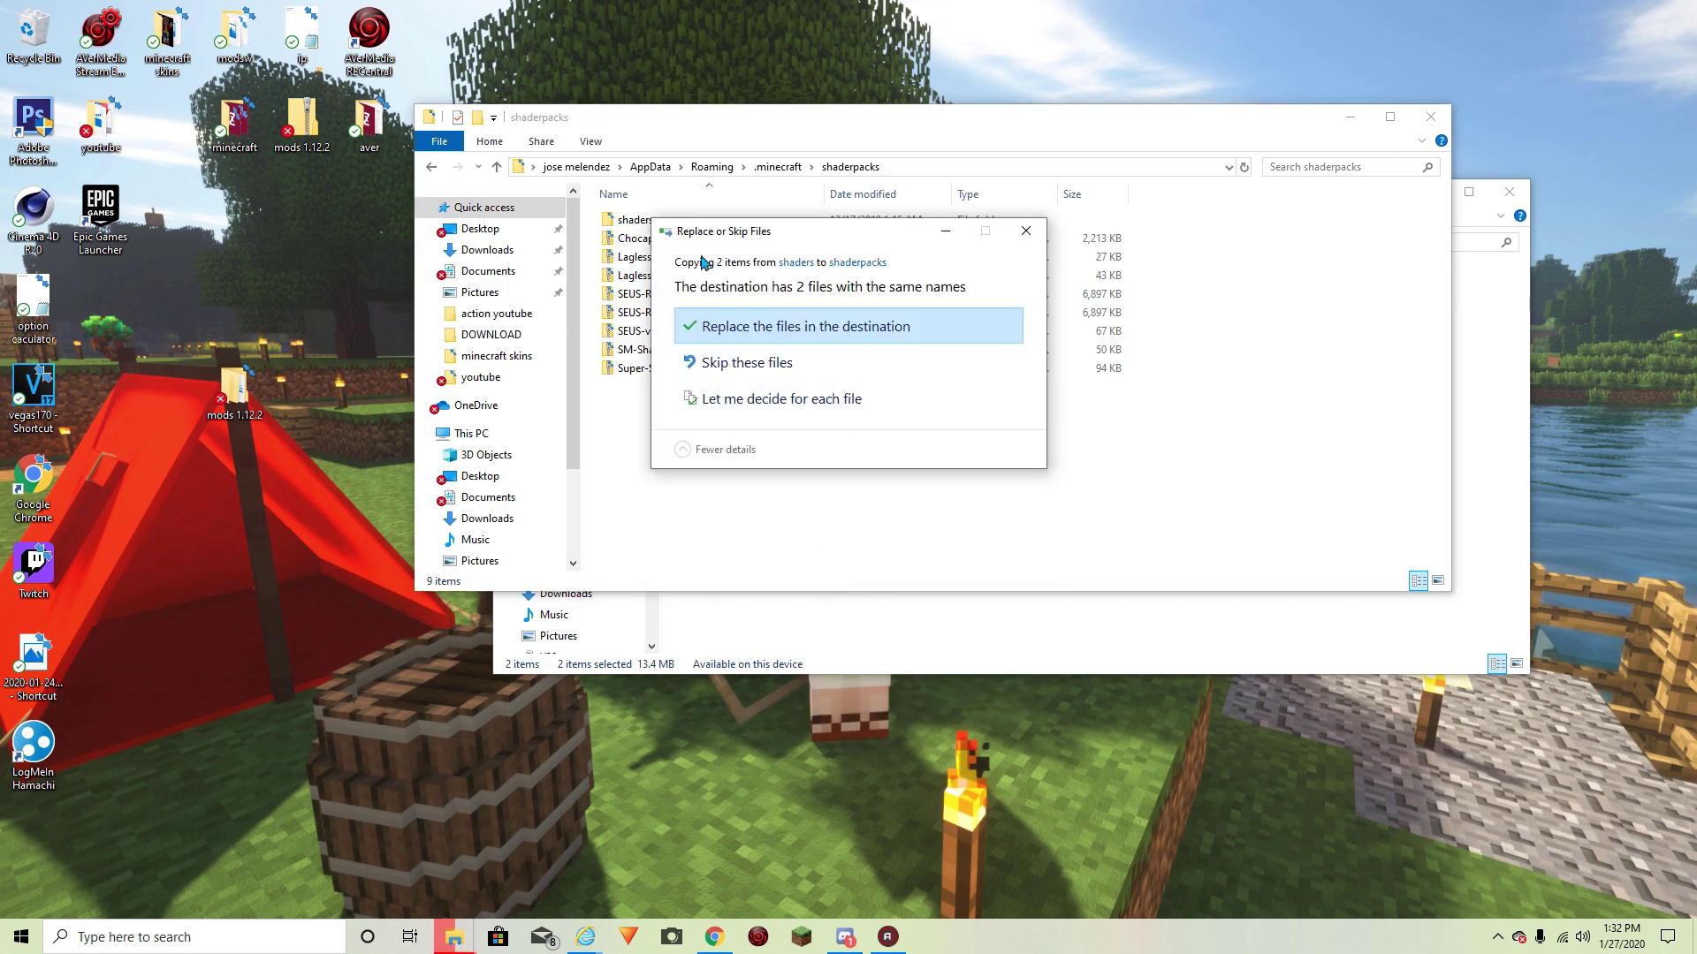
click(728, 329)
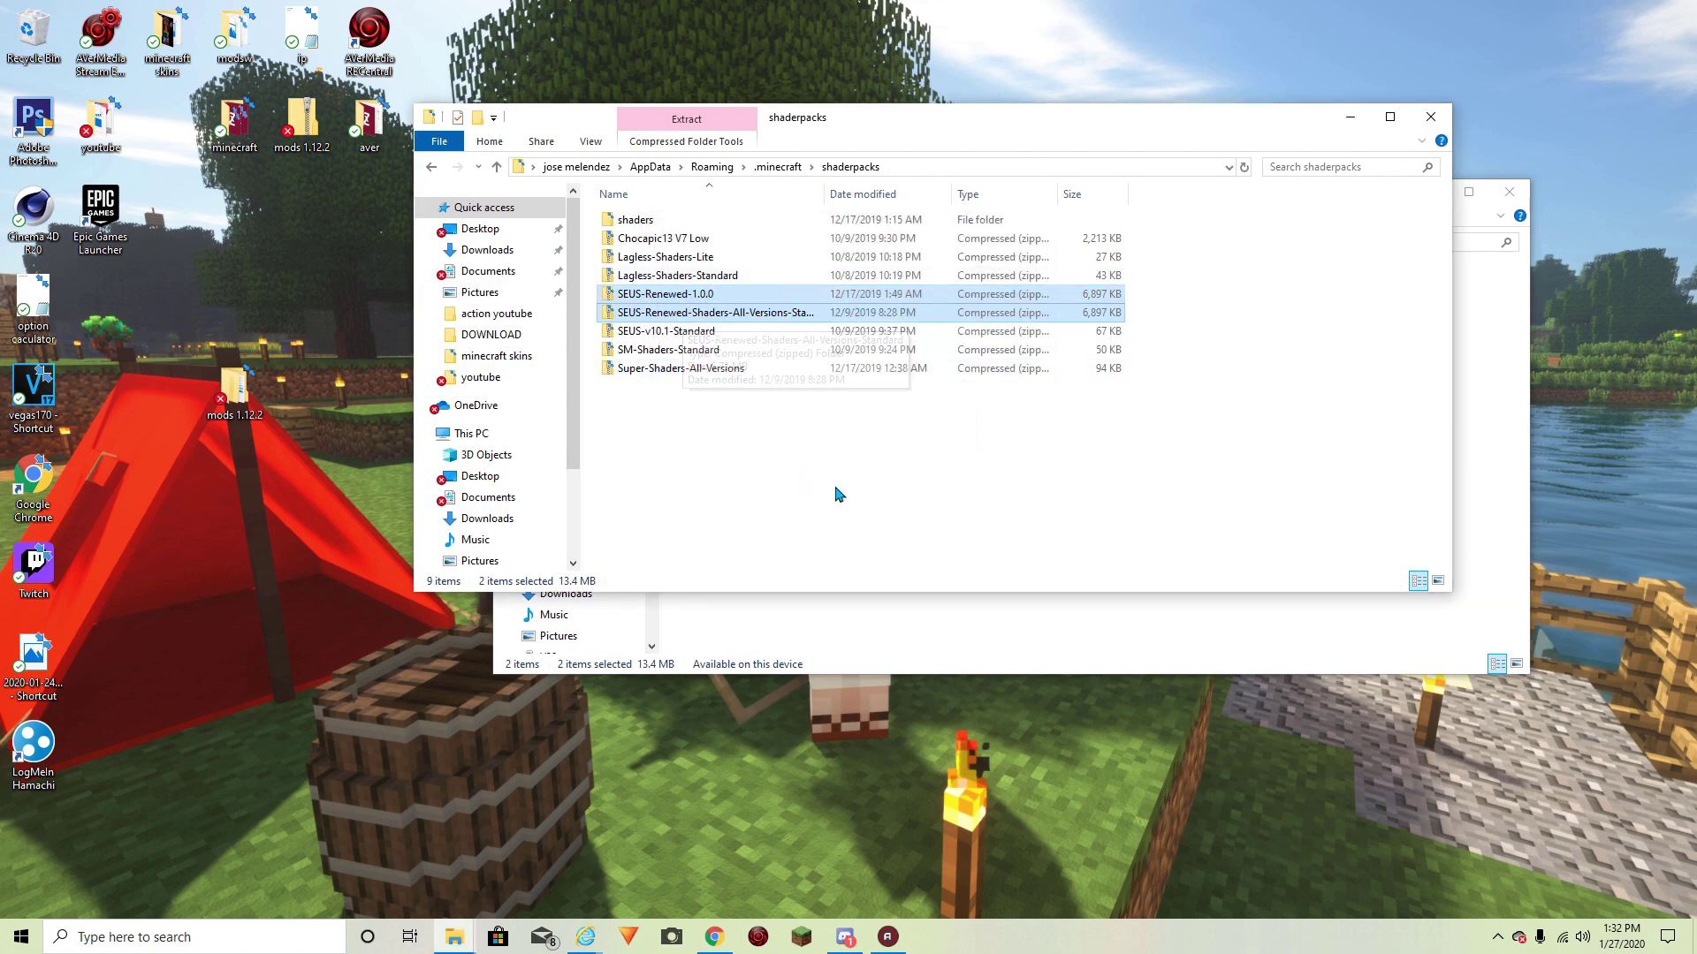
Return from shaderpacks to .minecraft and minimize that window, and go back from the shaders subfolder to mods 1.12.2
click(432, 166)
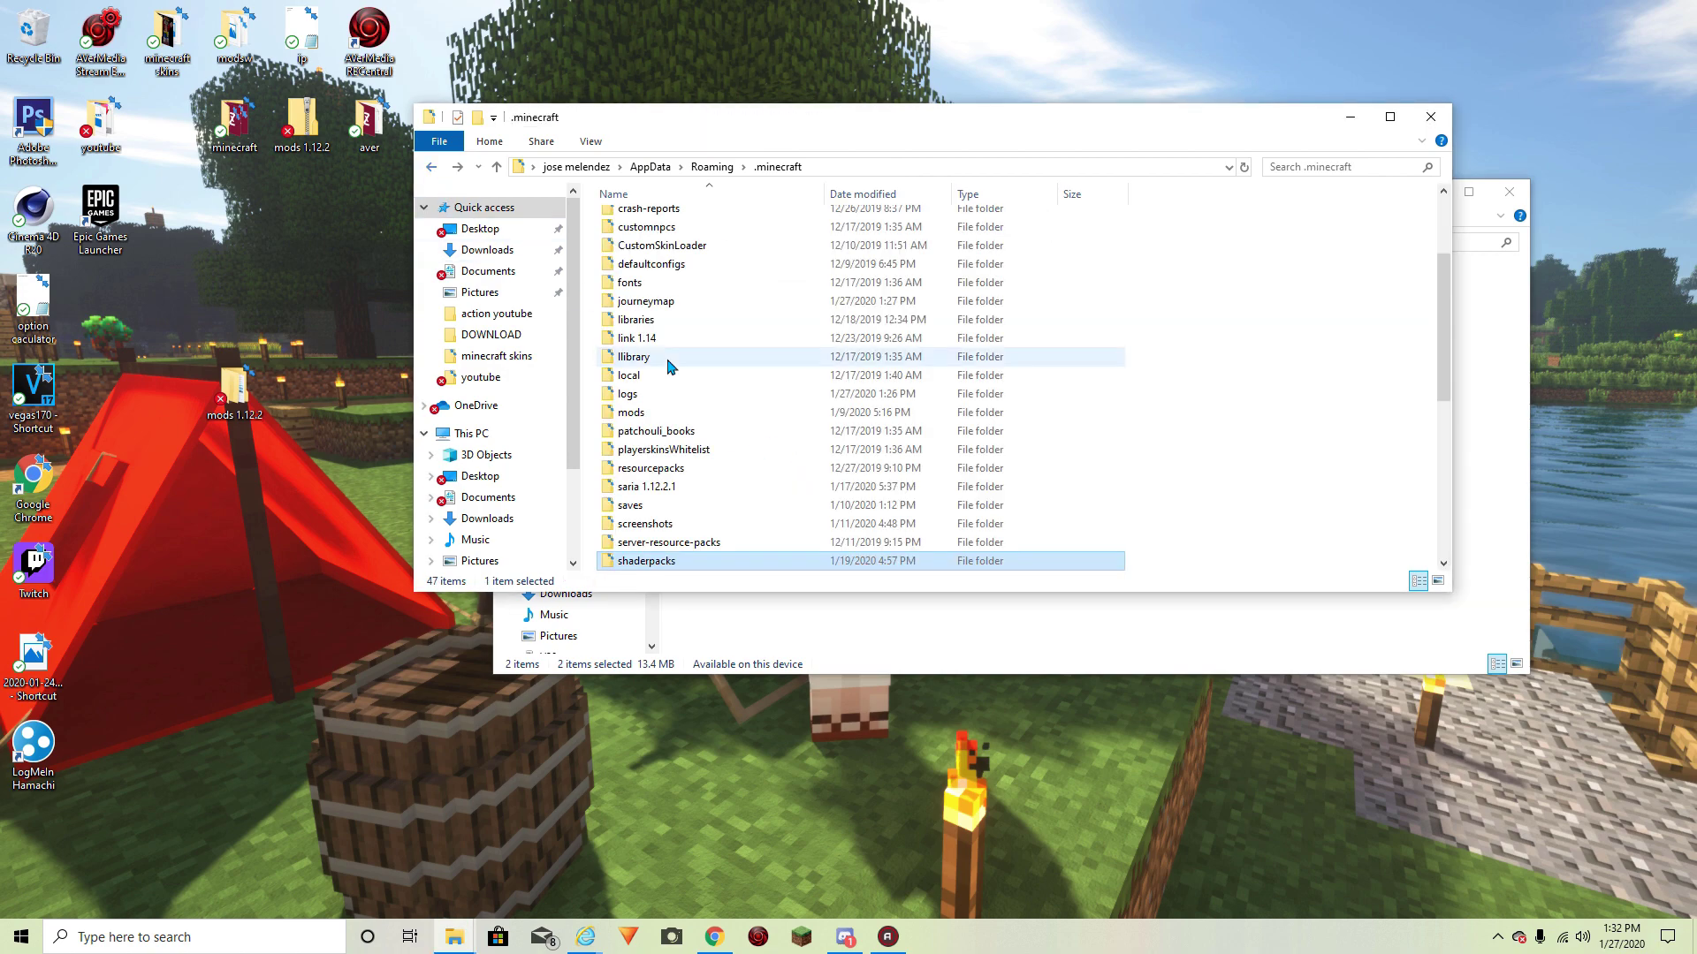
scroll(724, 514, down, 1)
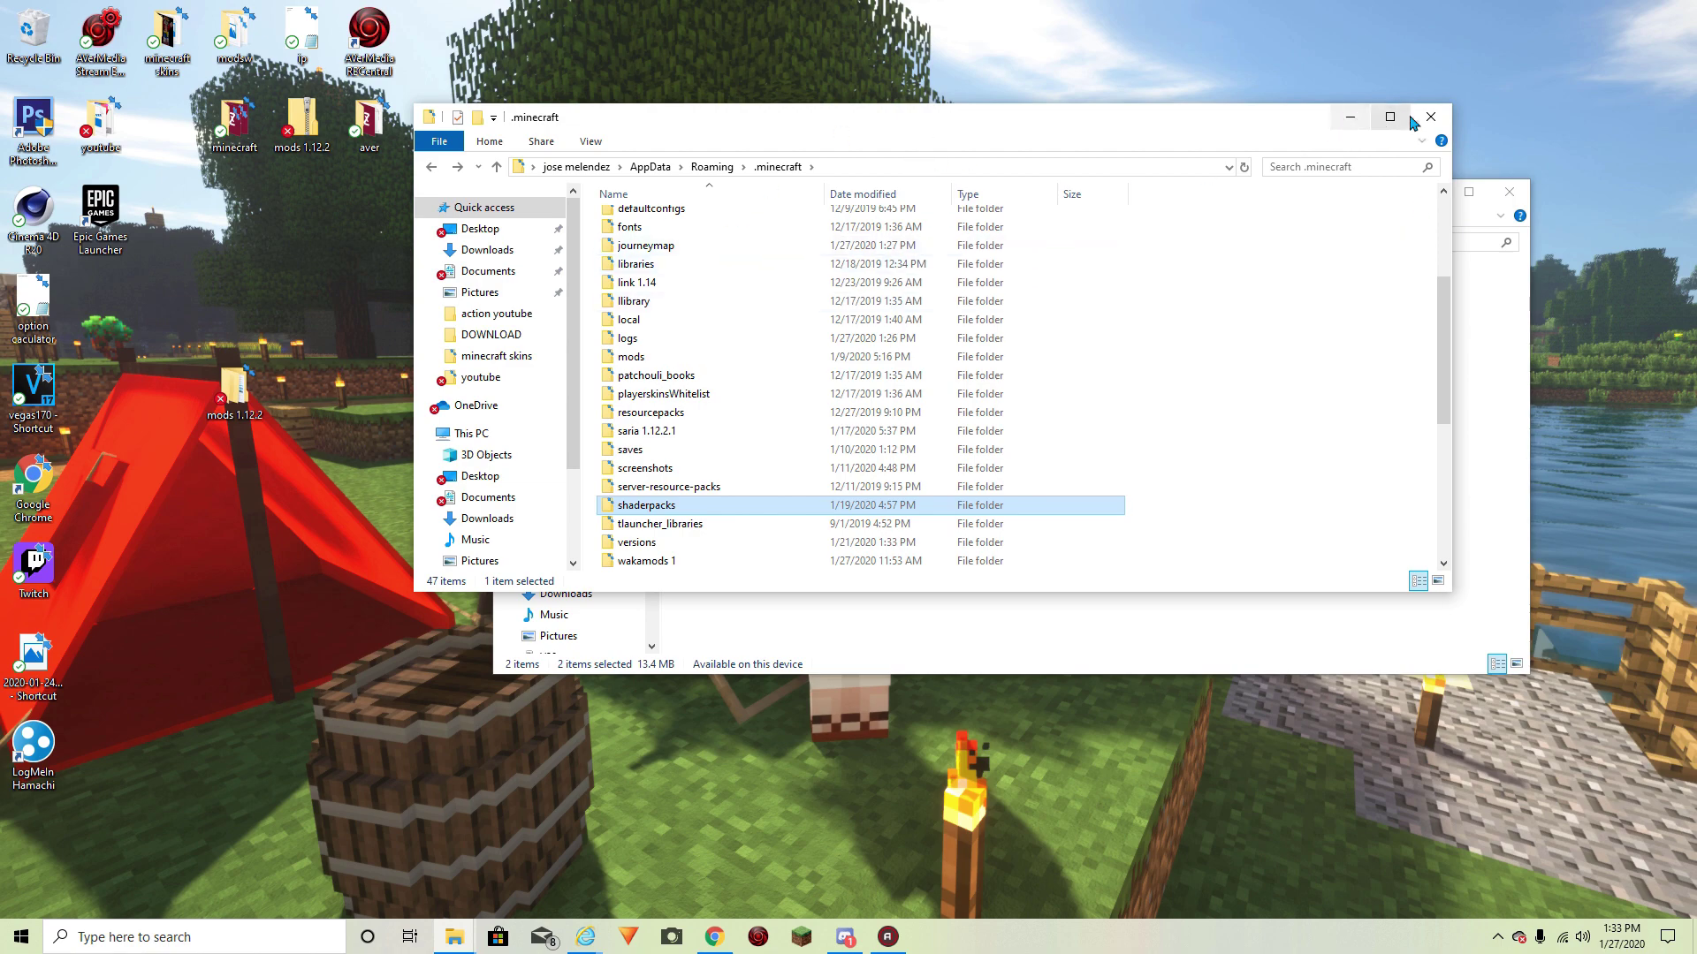
click(1349, 117)
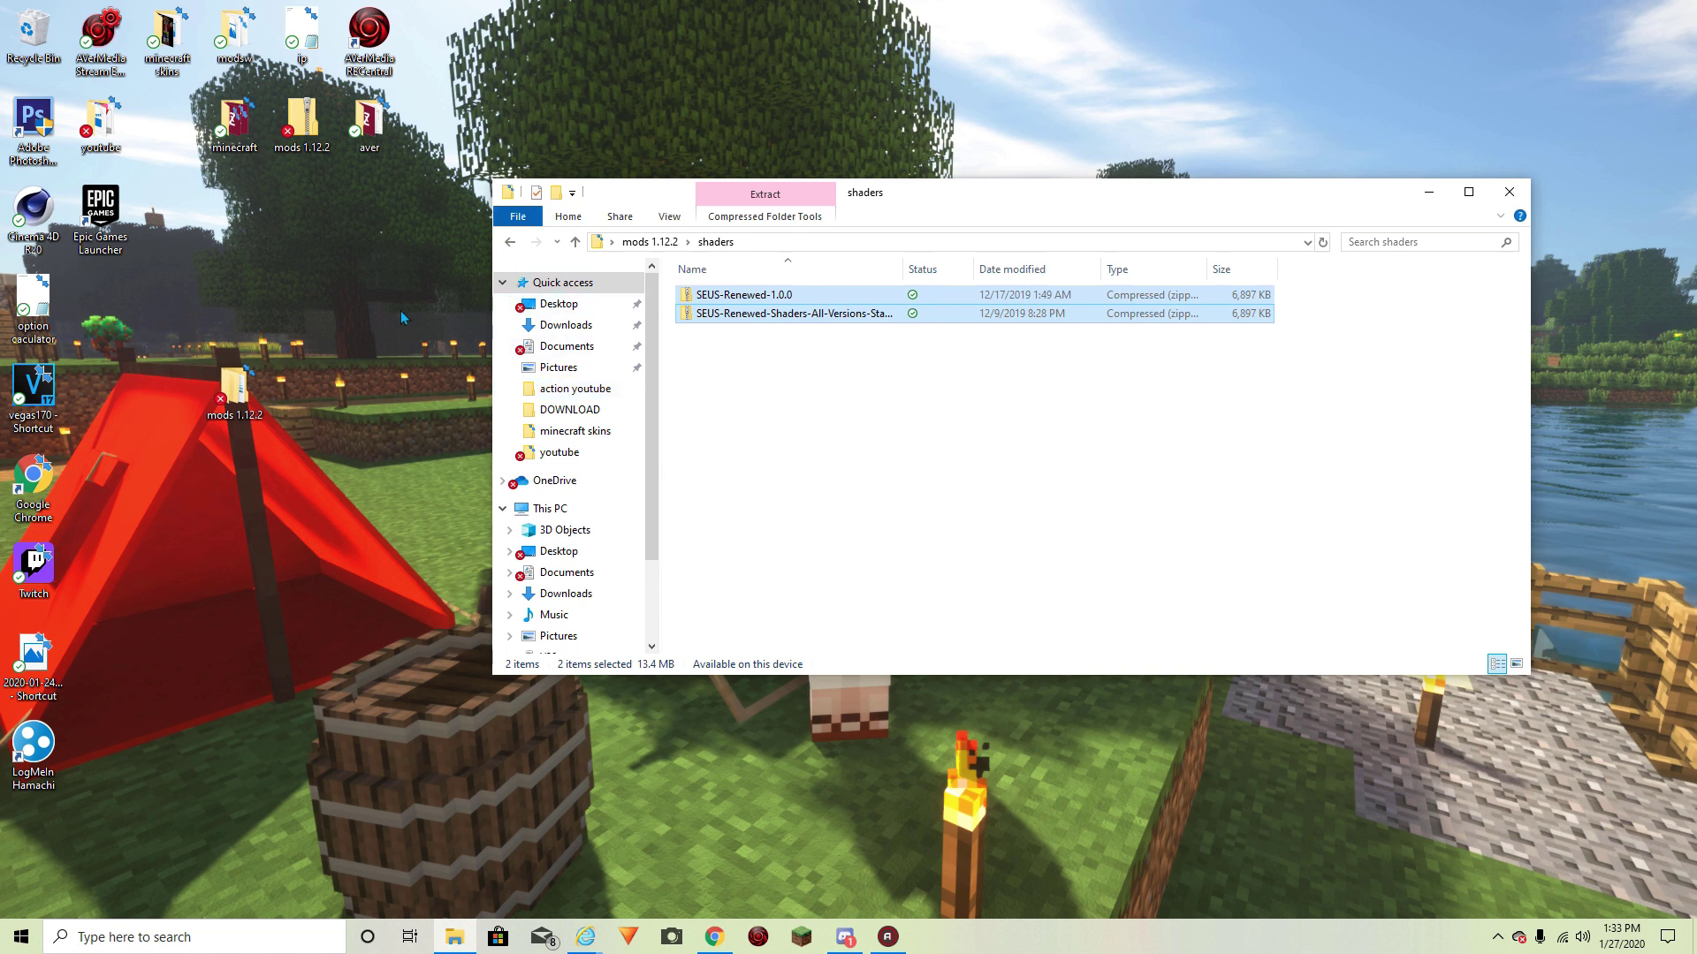
click(510, 244)
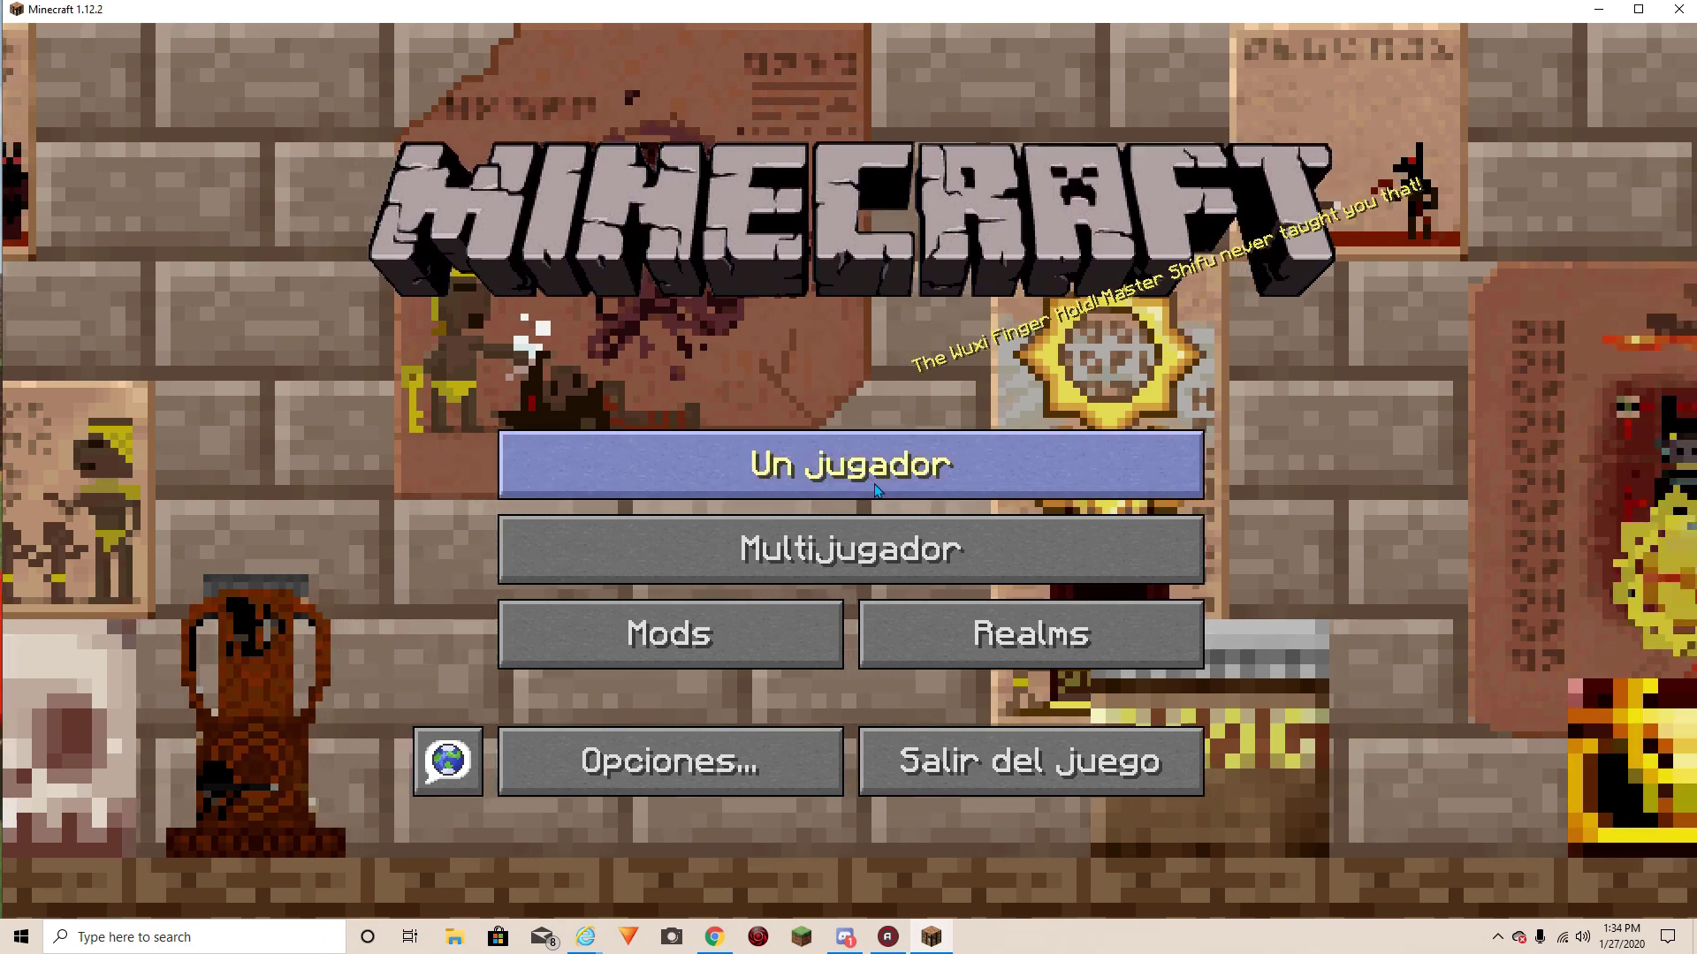
Switch to Minecraft 1.12.2 and open the single-player world selection
click(877, 490)
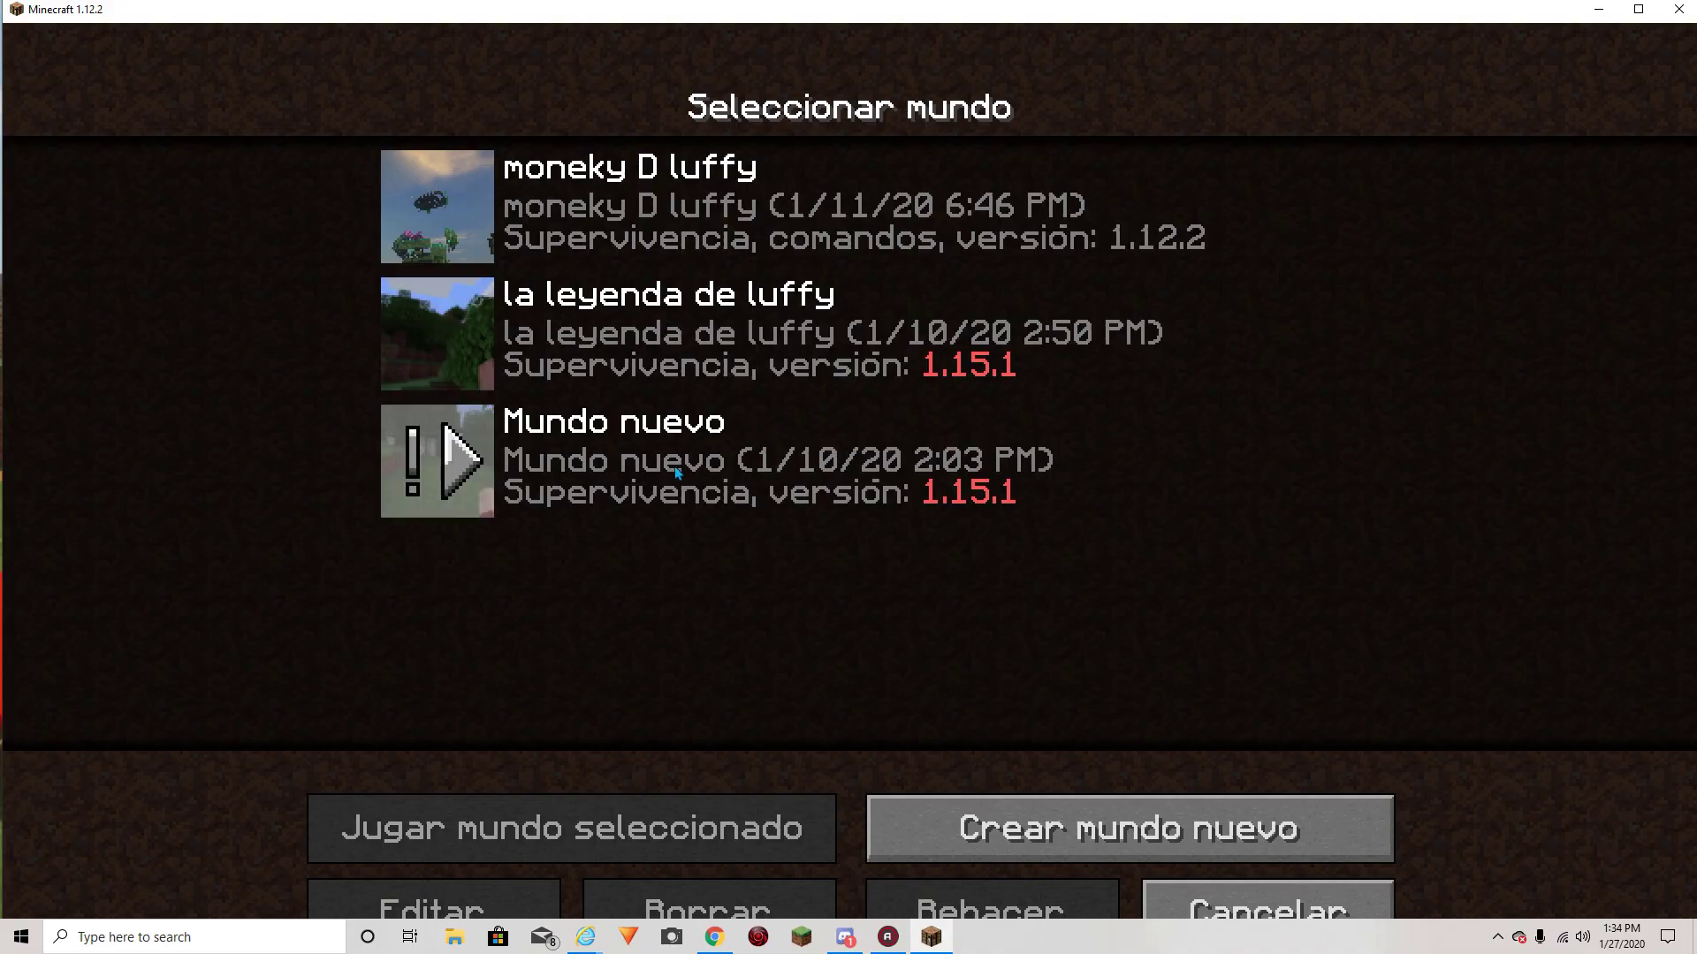